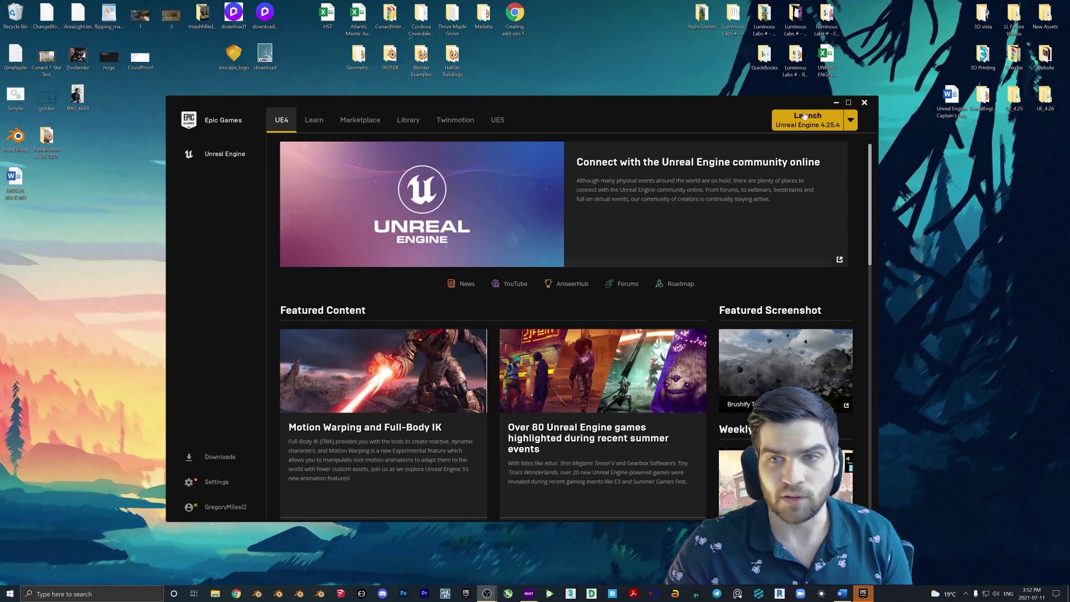
Step: Launch Unreal Engine 4.25.4 and start a new project from the First Person template in the Games category
{"action": "left_click", "coordinate": [411, 126]}
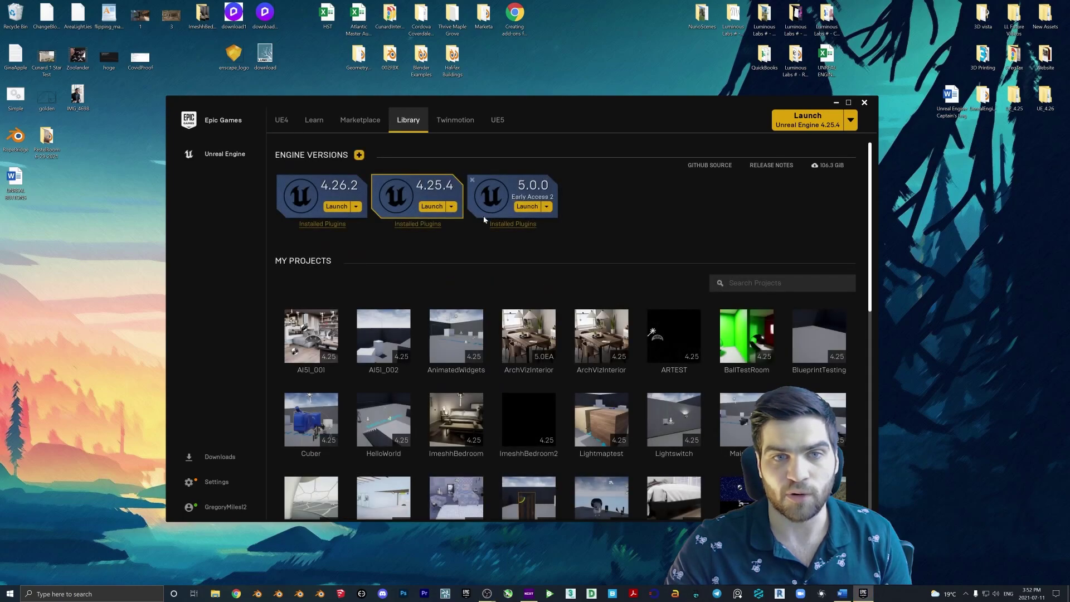
{"action": "left_click", "coordinate": [433, 207]}
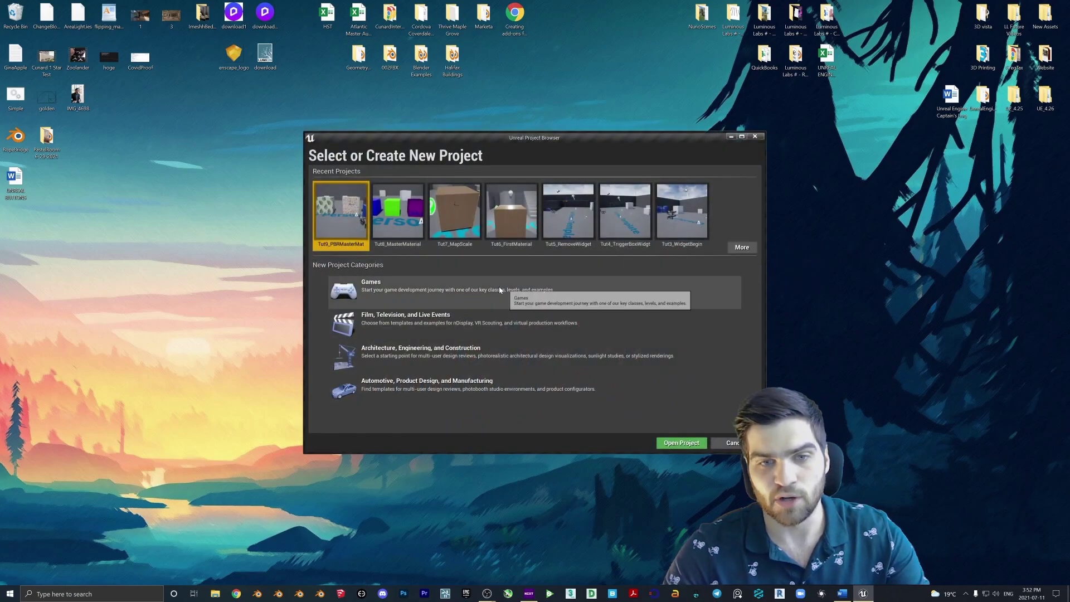
{"action": "left_click", "coordinate": [476, 297]}
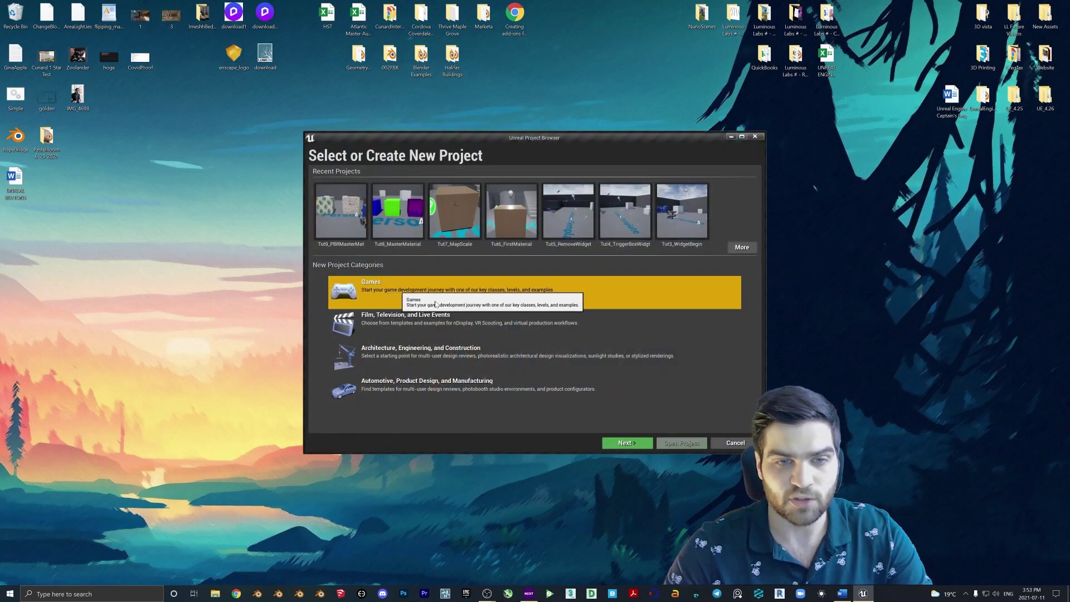
{"action": "left_click", "coordinate": [627, 443]}
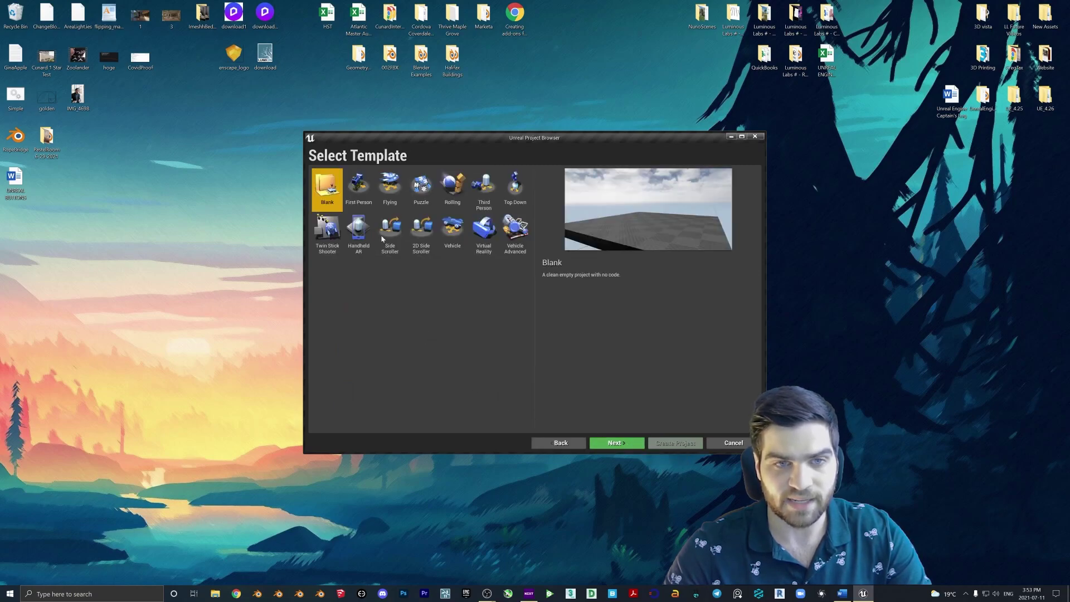
{"action": "left_click", "coordinate": [360, 194]}
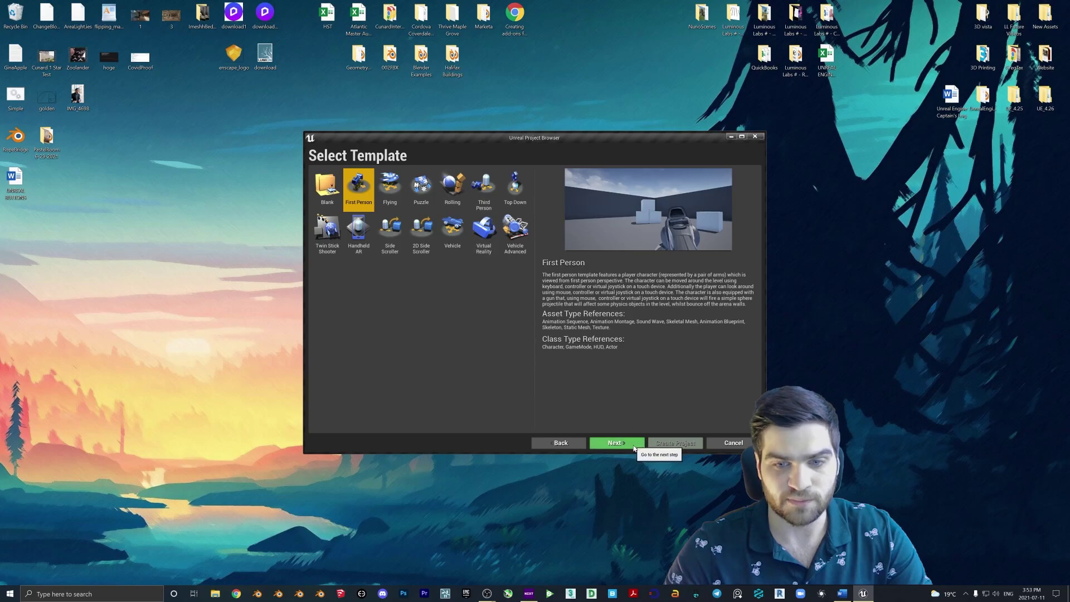
{"action": "left_click", "coordinate": [617, 443]}
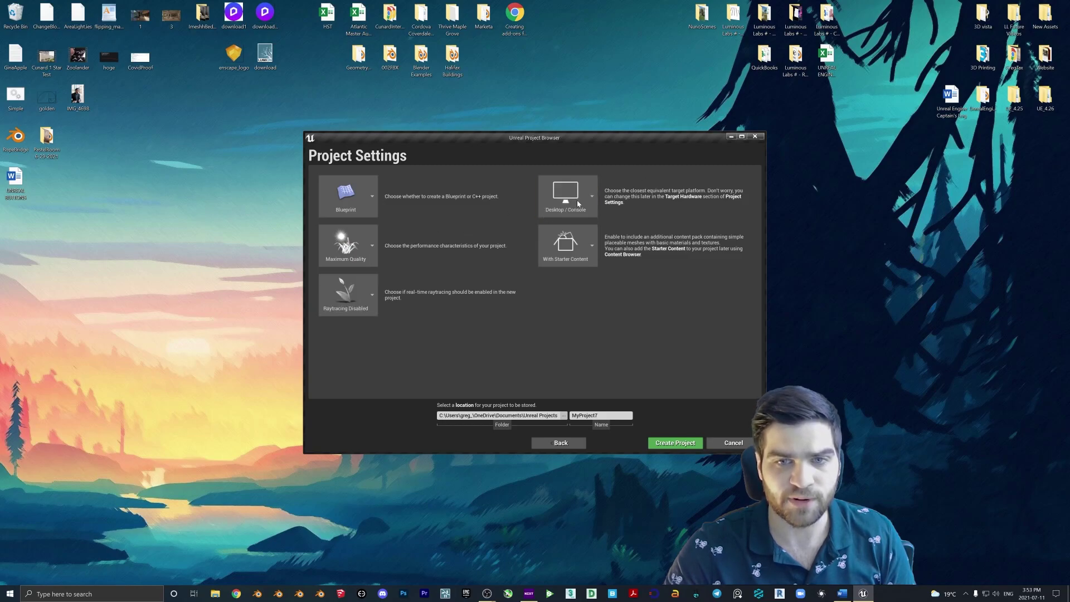
Step: Name the new project Tut2_Practice and create it with the default project settings
{"action": "left_click", "coordinate": [603, 415]}
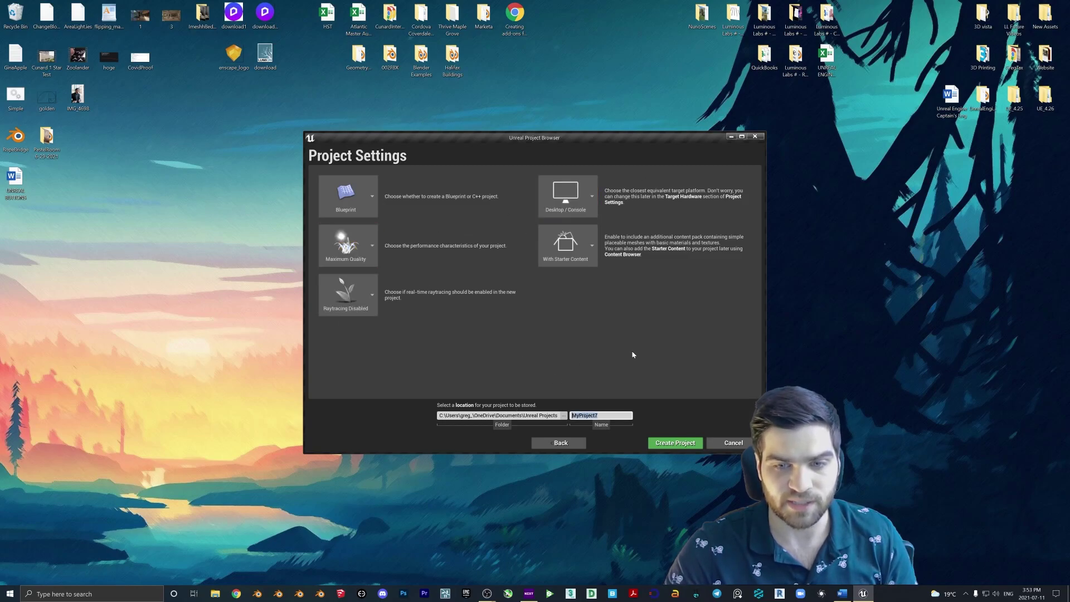
{"action": "type", "text": "Tut2_Practice"}
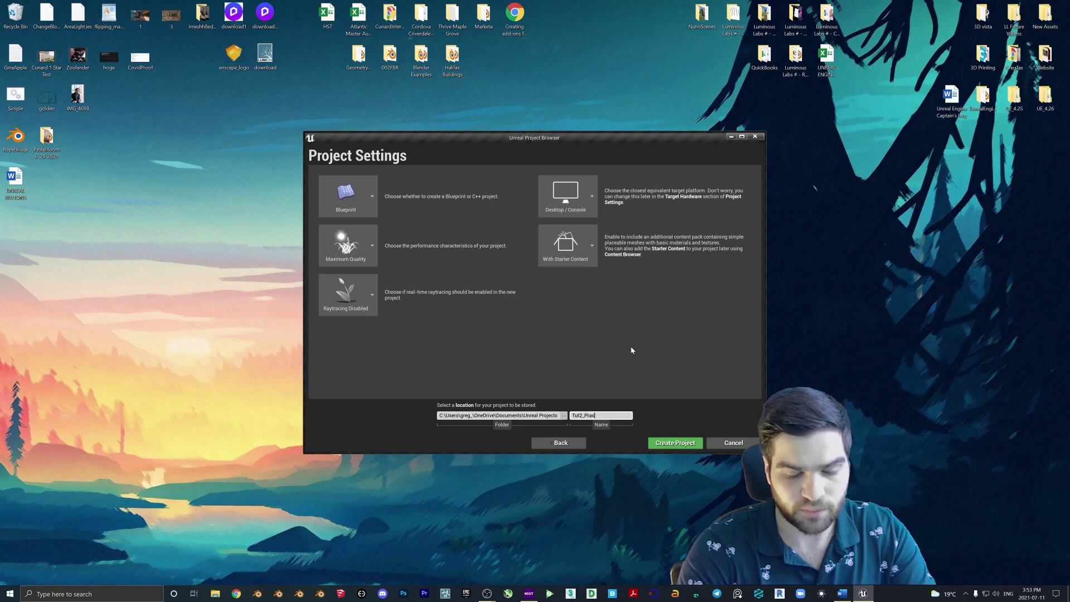
{"action": "left_click", "coordinate": [672, 442]}
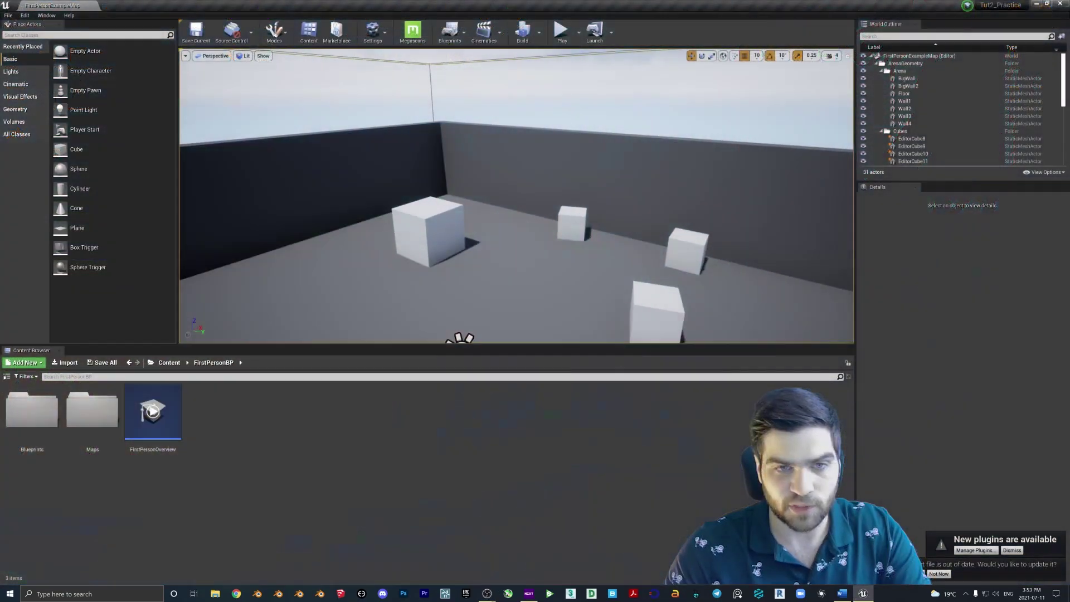
Step: Practise moving, looking around and panning the camera in the level viewport
{"action": "right_click_drag", "start_coordinate": [535, 245], "coordinate": [491, 273]}
{"action": "left_click_drag", "start_coordinate": [491, 273], "coordinate": [533, 276]}
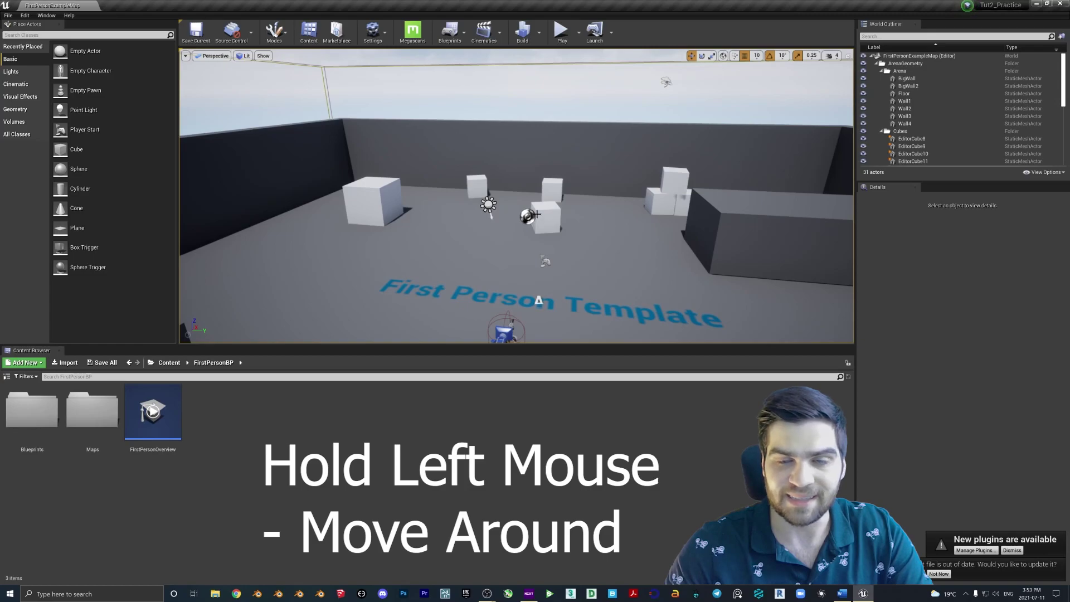
{"action": "left_click_drag", "start_coordinate": [538, 301], "coordinate": [490, 245]}
{"action": "right_click_drag", "start_coordinate": [491, 245], "coordinate": [523, 240]}
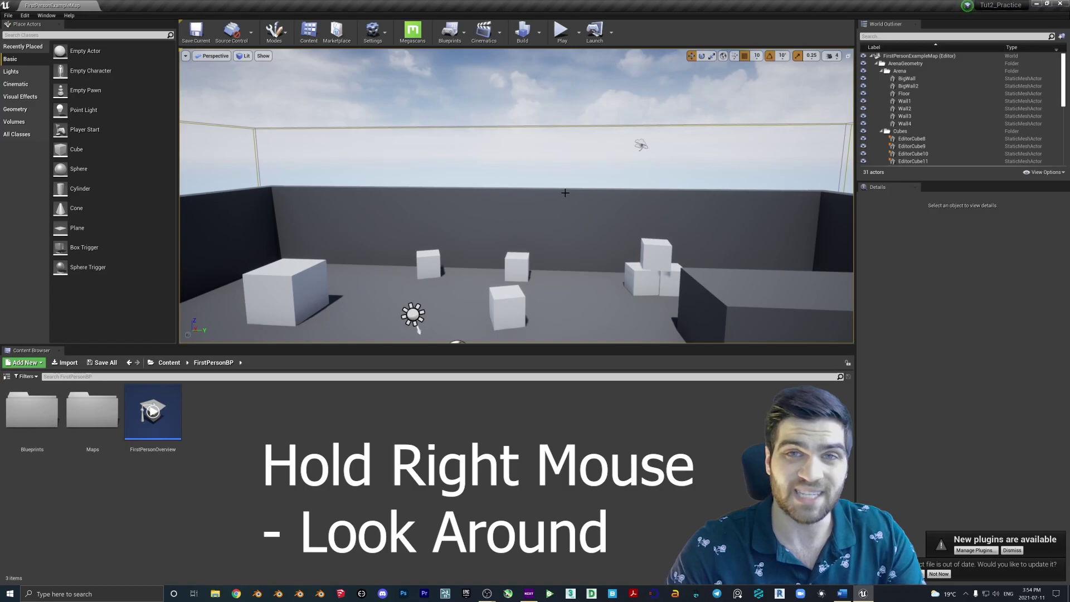
{"action": "middle_click_drag", "start_coordinate": [518, 223], "coordinate": [569, 215]}
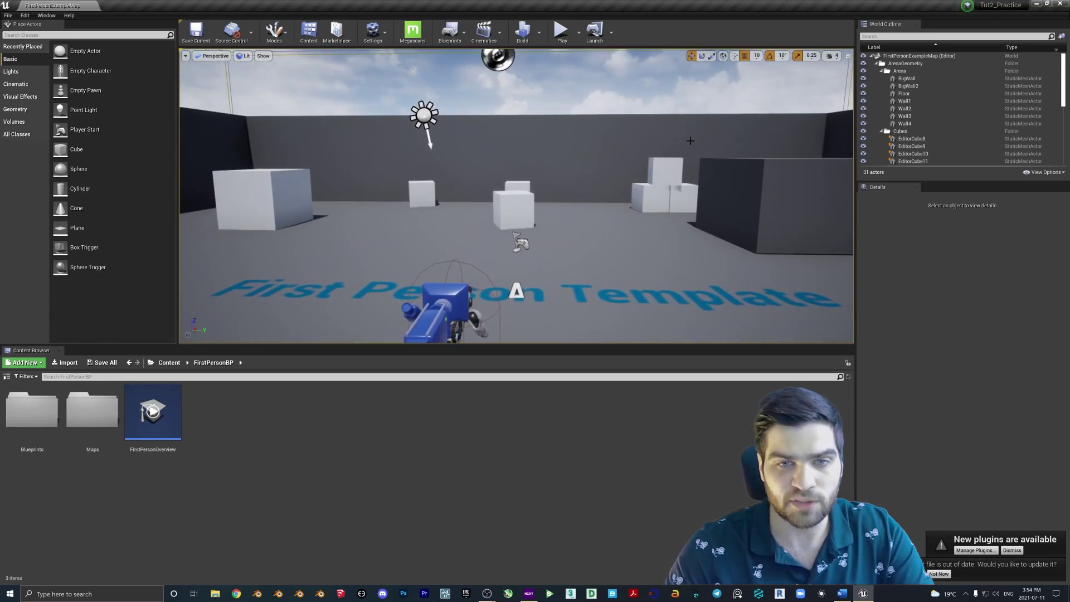
Step: Play the level in the viewport and walk the character forward, backward and sideways
{"action": "left_click", "coordinate": [561, 30]}
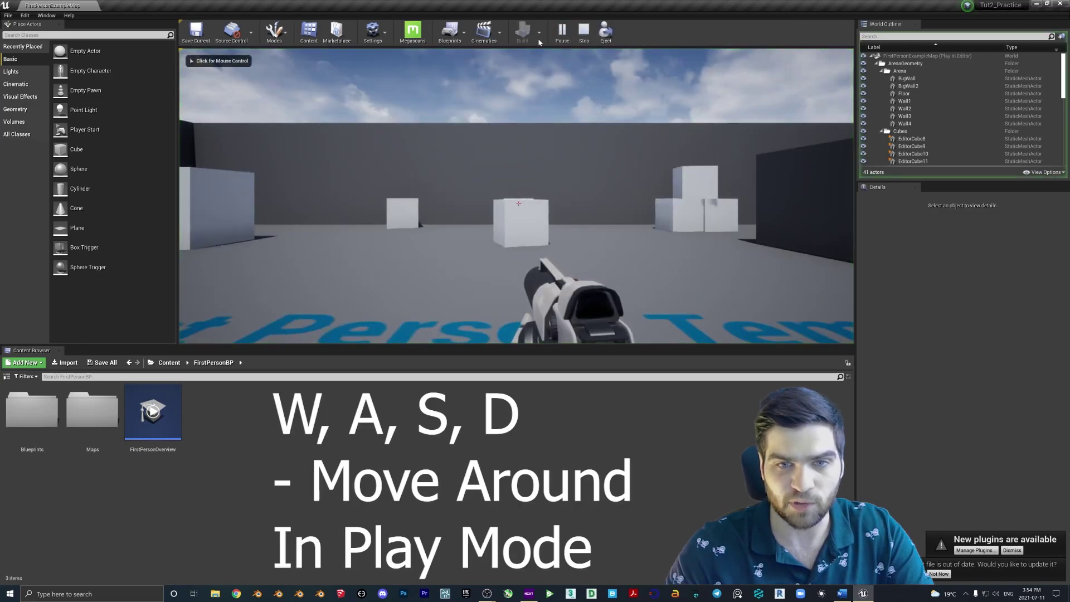
{"action": "left_click", "coordinate": [575, 63]}
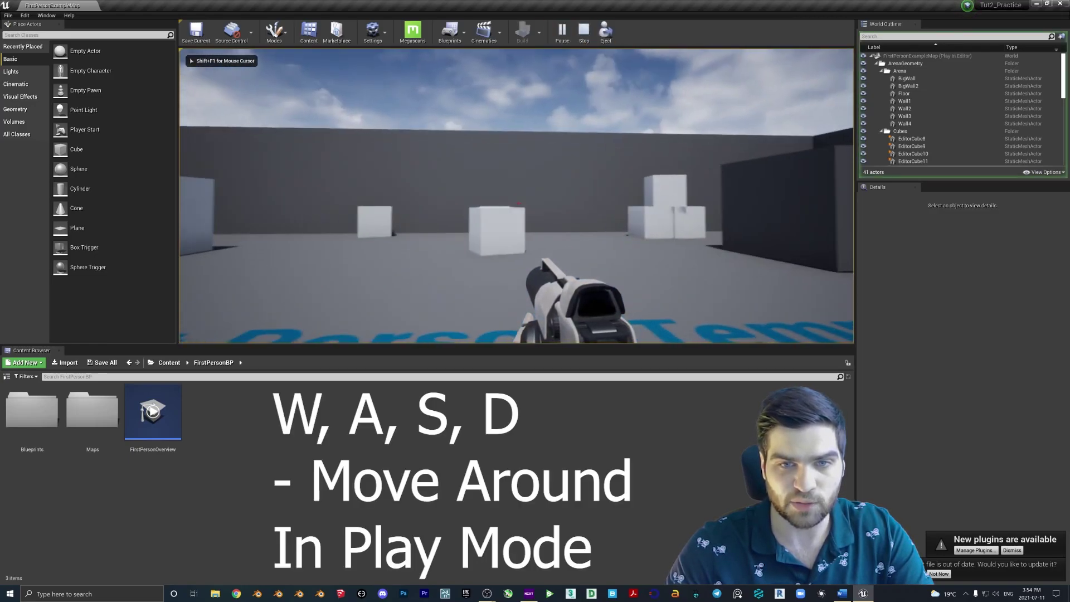
{"action": "key", "text": "w"}
{"action": "key", "text": "s"}
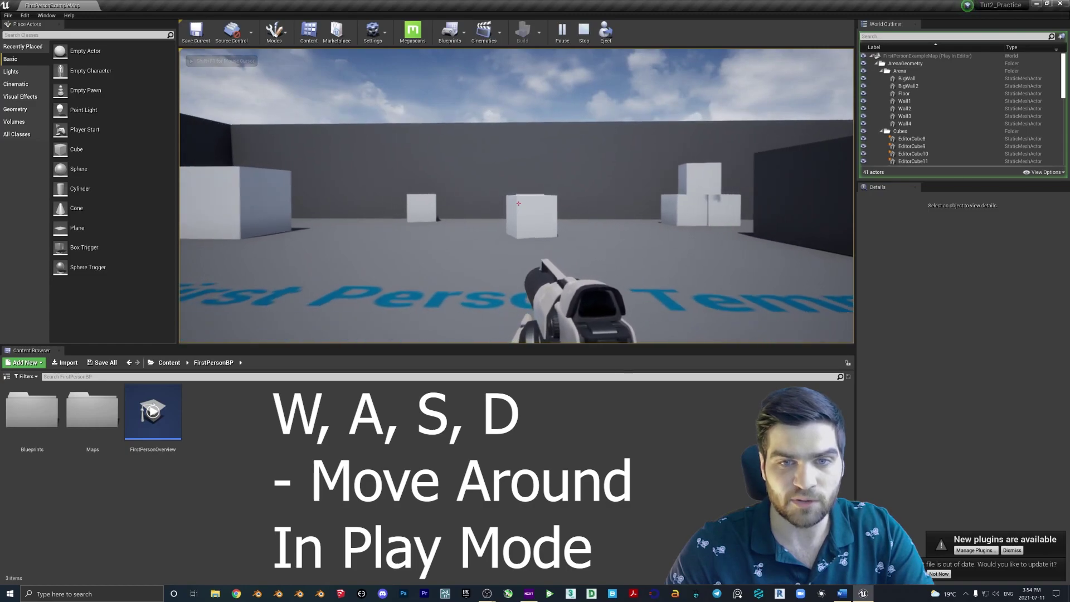
{"action": "key", "text": "a"}
{"action": "key", "text": "d"}
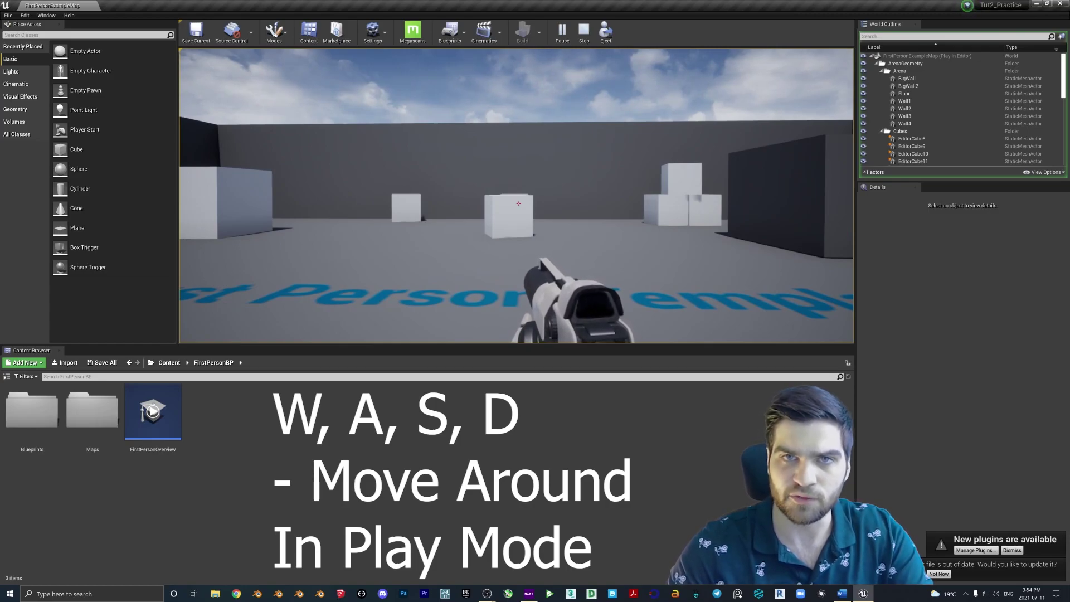
{"action": "key", "text": "a"}
{"action": "key", "text": "s"}
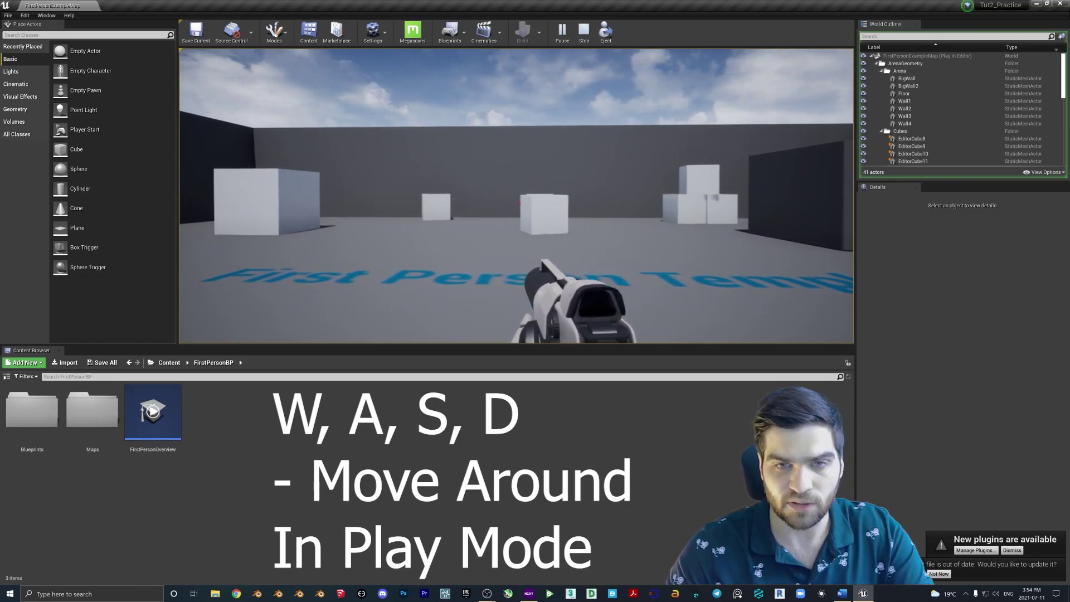
{"action": "key", "text": "a"}
{"action": "key", "text": "d"}
Step: Fire the gun at the cubes while moving around the level, and end the play session
{"action": "left_click", "coordinate": [519, 203]}
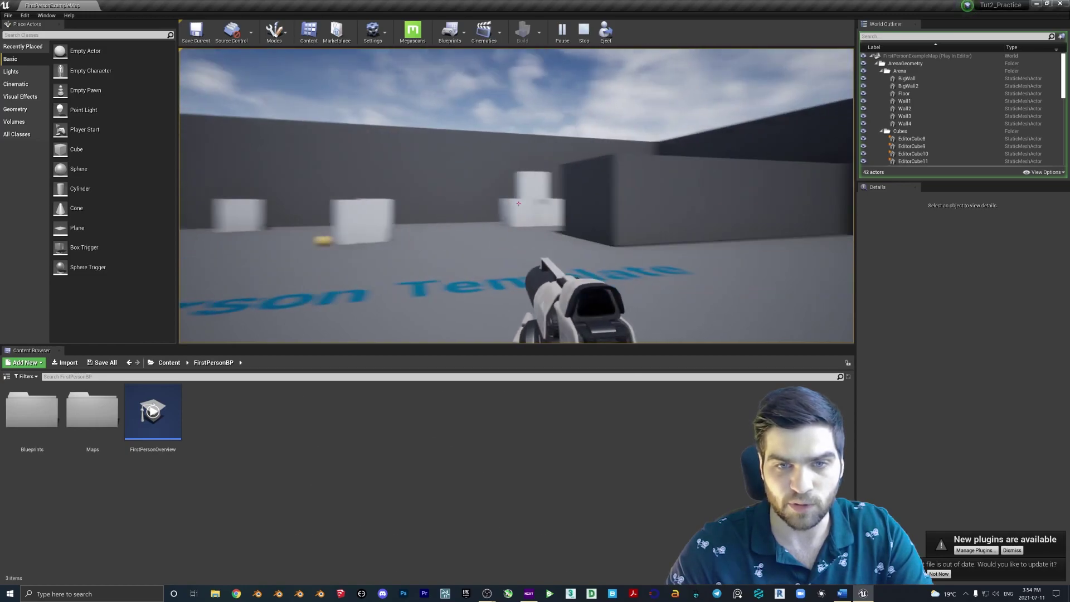
{"action": "left_click", "coordinate": [518, 202]}
{"action": "key", "text": "w"}
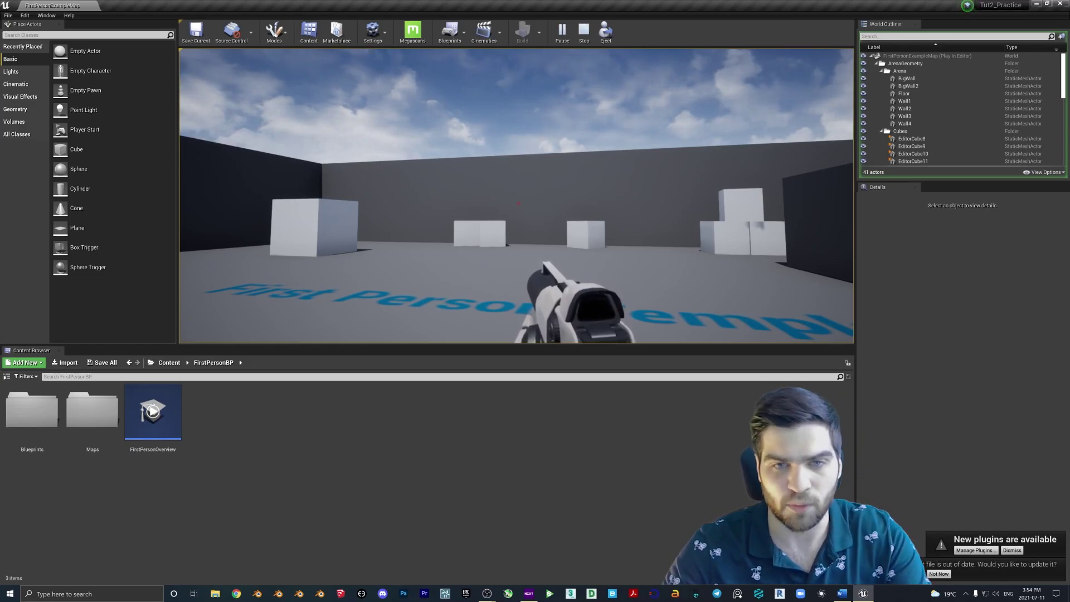
{"action": "key", "text": "Escape"}
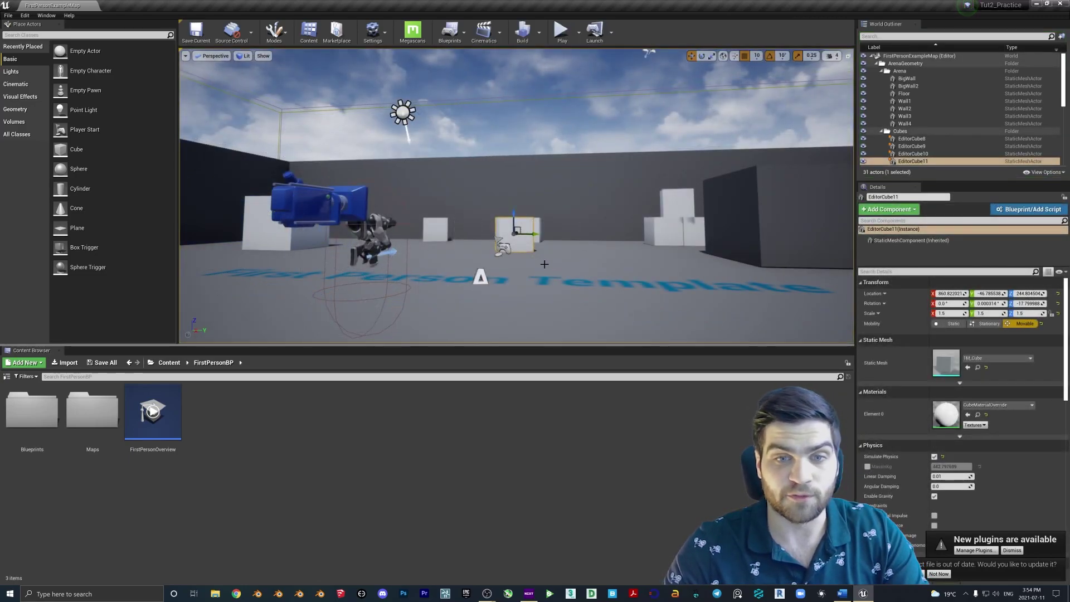
Step: Practise zooming in and out in the viewport, viewing the cube EditorCube11 and the arena from different distances
{"action": "scroll", "coordinate": [544, 264], "scroll_direction": "up", "scroll_amount": 10}
{"action": "scroll", "coordinate": [520, 230], "scroll_direction": "up", "scroll_amount": 3}
{"action": "scroll", "coordinate": [520, 230], "scroll_direction": "down", "scroll_amount": 8}
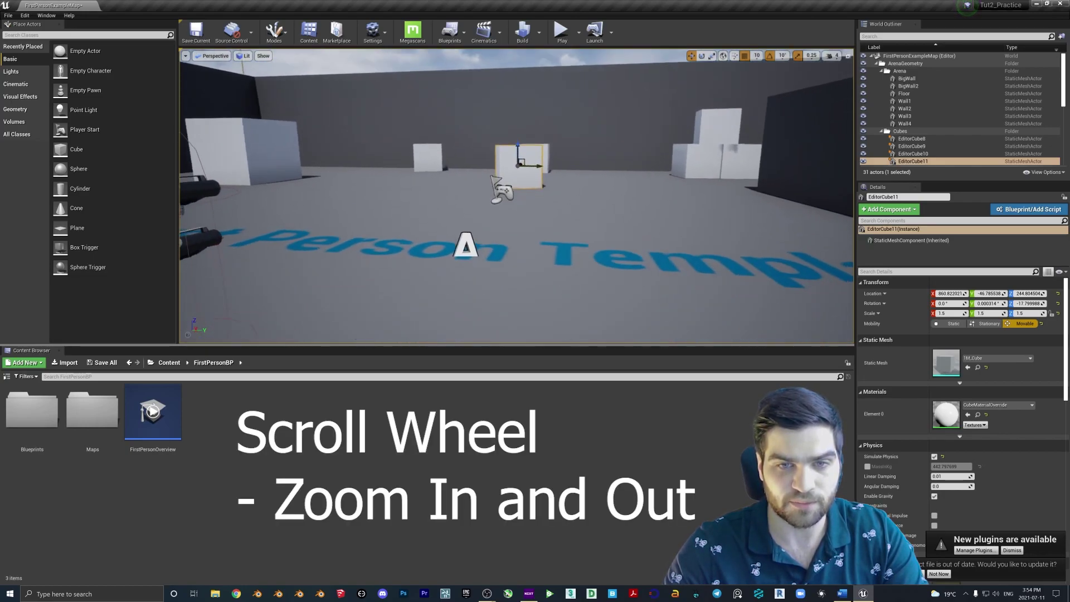
{"action": "scroll", "coordinate": [530, 223], "scroll_direction": "up", "scroll_amount": 10}
{"action": "scroll", "coordinate": [532, 221], "scroll_direction": "down", "scroll_amount": 4}
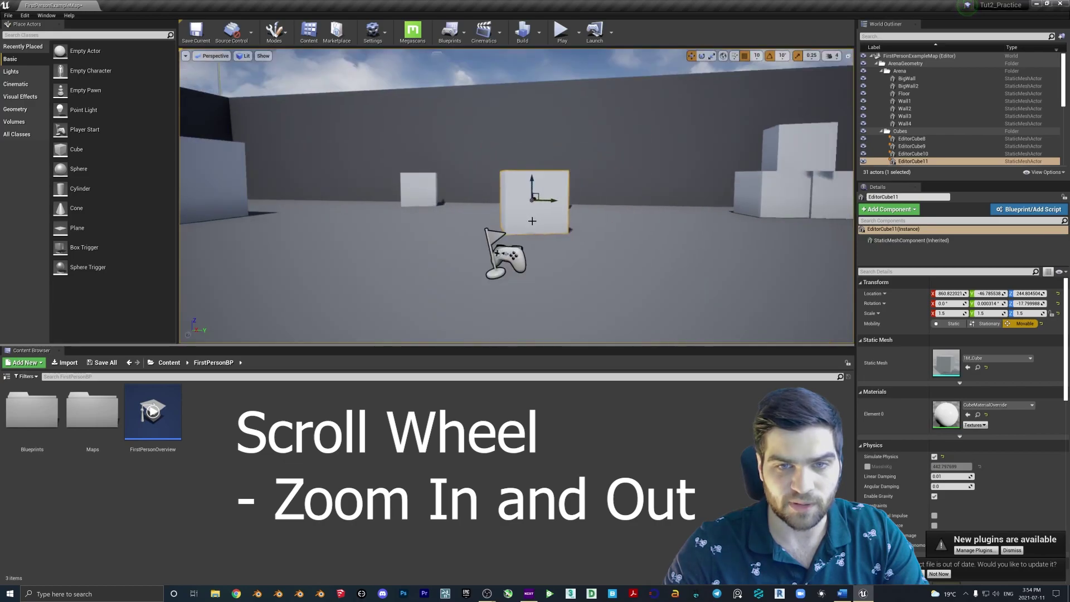
{"action": "scroll", "coordinate": [532, 221], "scroll_direction": "up", "scroll_amount": 3}
{"action": "scroll", "coordinate": [532, 221], "scroll_direction": "down", "scroll_amount": 6}
{"action": "scroll", "coordinate": [533, 221], "scroll_direction": "up", "scroll_amount": 3}
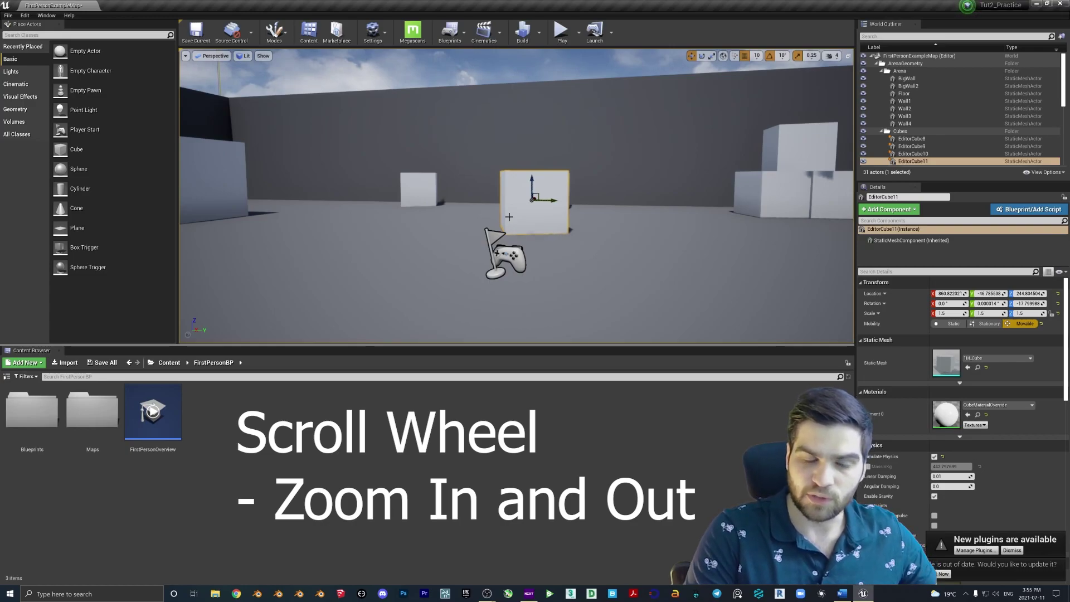
{"action": "scroll", "coordinate": [509, 217], "scroll_direction": "up", "scroll_amount": 2}
{"action": "scroll", "coordinate": [541, 212], "scroll_direction": "down", "scroll_amount": 4}
{"action": "scroll", "coordinate": [573, 208], "scroll_direction": "up", "scroll_amount": 2}
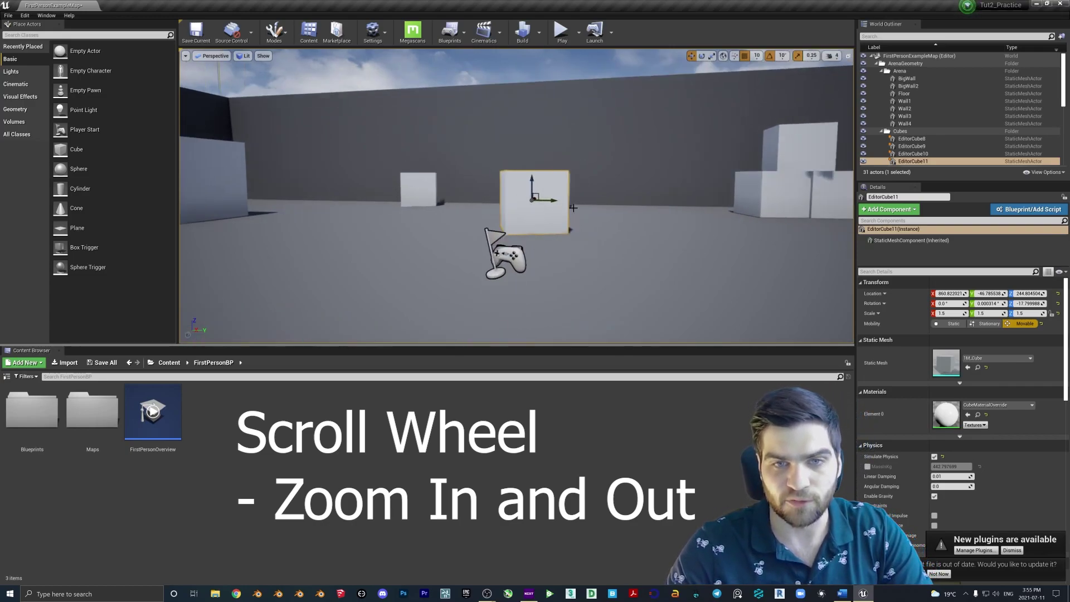
{"action": "scroll", "coordinate": [557, 212], "scroll_direction": "up", "scroll_amount": 3}
{"action": "scroll", "coordinate": [540, 214], "scroll_direction": "down", "scroll_amount": 3}
{"action": "scroll", "coordinate": [524, 216], "scroll_direction": "up", "scroll_amount": 5}
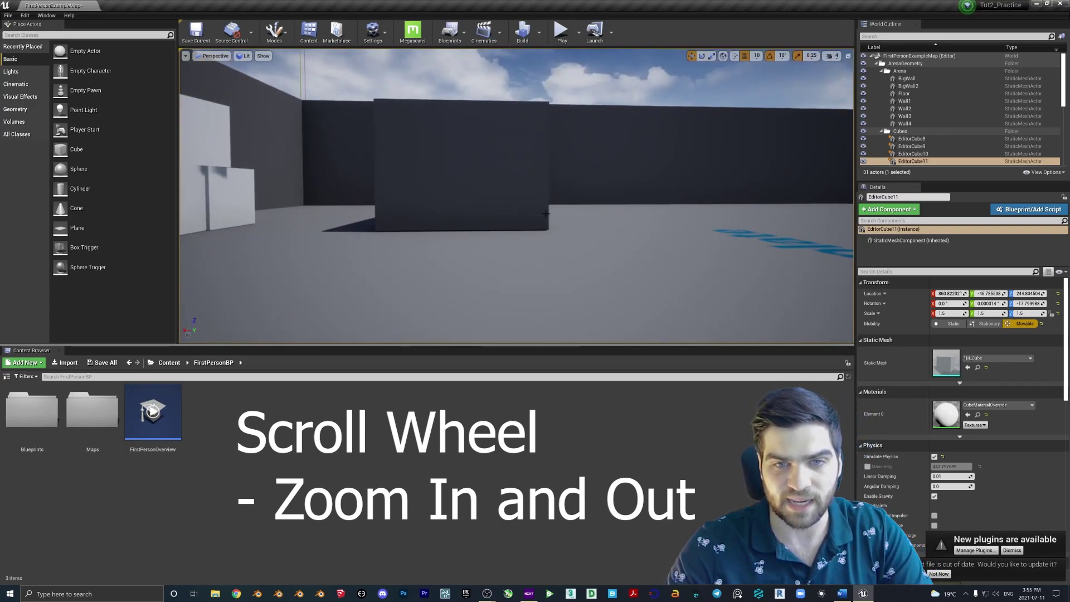
{"action": "scroll", "coordinate": [545, 213], "scroll_direction": "up", "scroll_amount": 1}
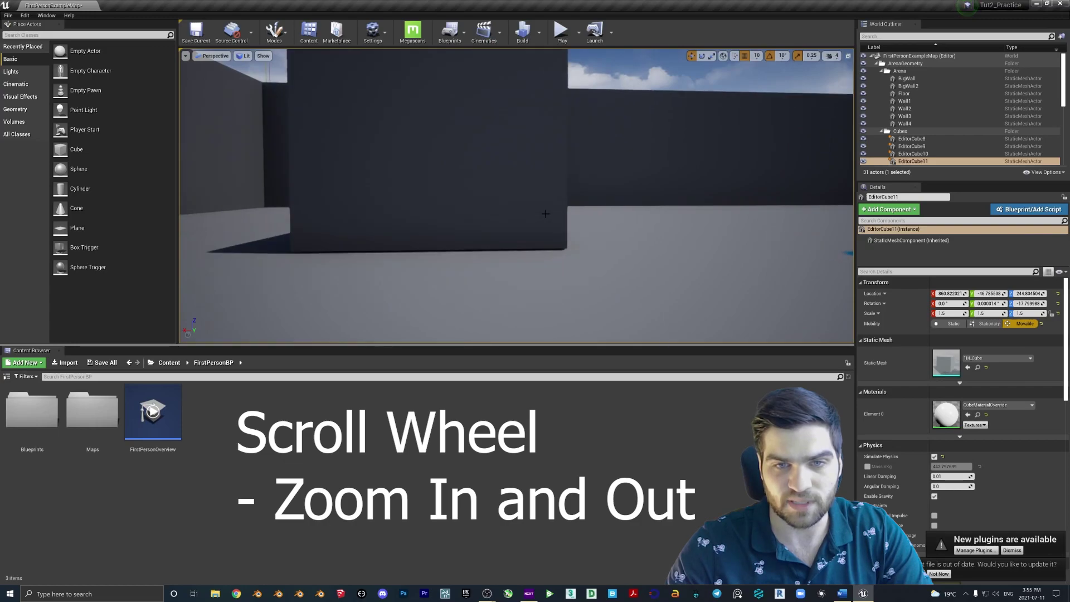
{"action": "scroll", "coordinate": [540, 210], "scroll_direction": "down", "scroll_amount": 6}
{"action": "scroll", "coordinate": [532, 201], "scroll_direction": "up", "scroll_amount": 3}
{"action": "scroll", "coordinate": [532, 201], "scroll_direction": "down", "scroll_amount": 3}
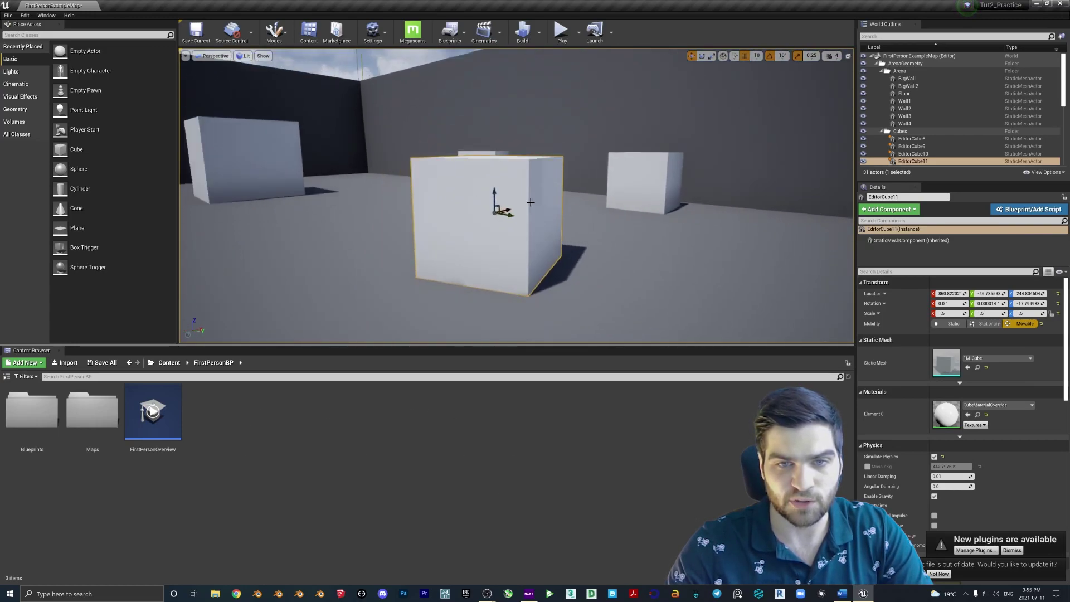
{"action": "scroll", "coordinate": [518, 214], "scroll_direction": "down", "scroll_amount": 4}
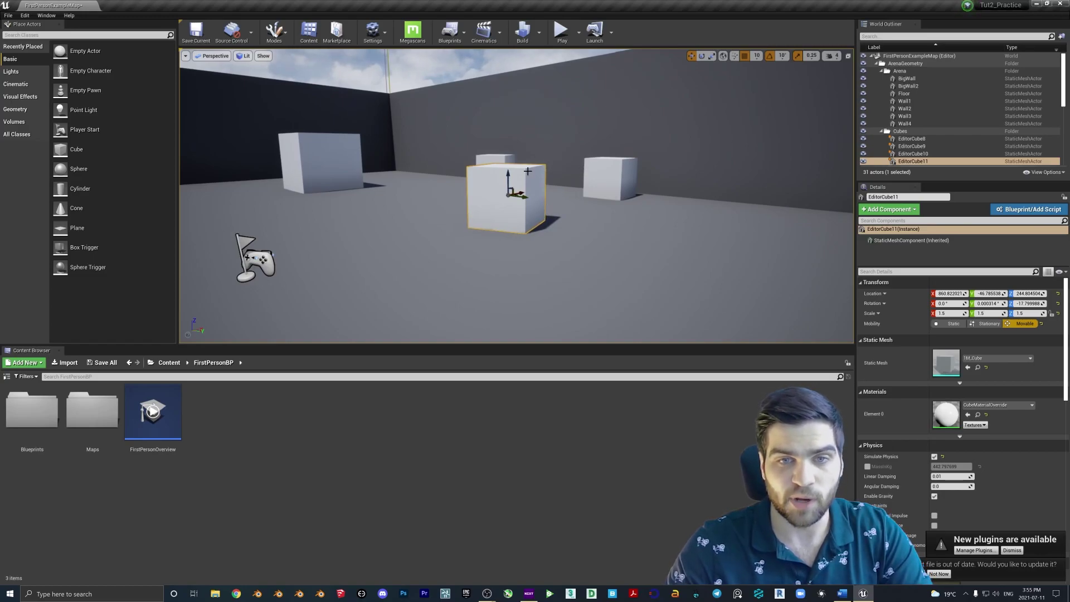
Step: Raise the selected cube vertically off the floor by about 220 units, to a Z location of about 465
{"action": "left_click_drag", "start_coordinate": [522, 191], "coordinate": [535, 203]}
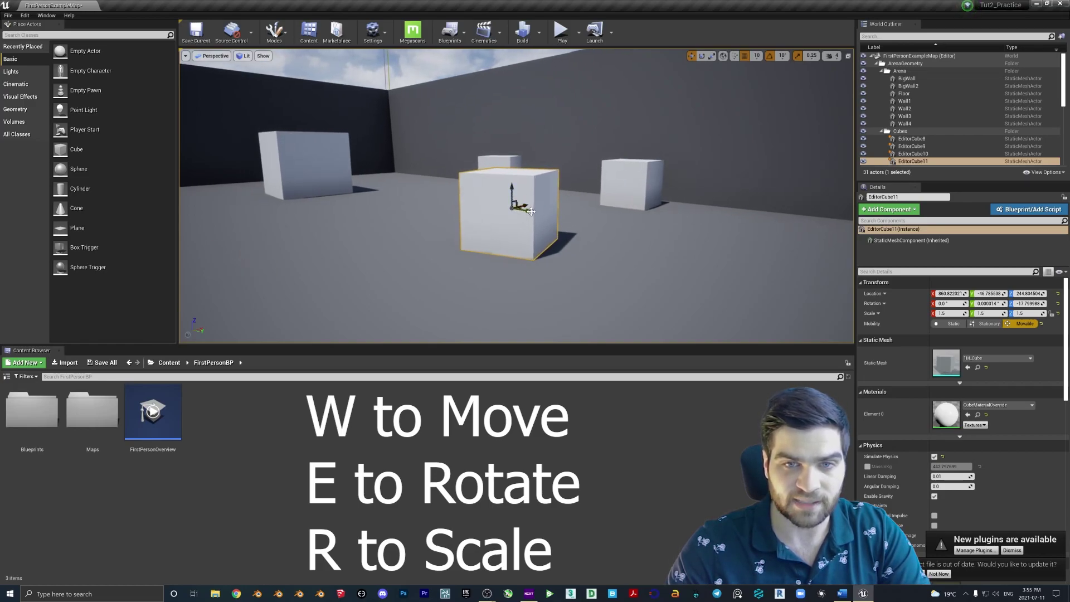
{"action": "left_click_drag", "start_coordinate": [512, 196], "coordinate": [513, 82]}
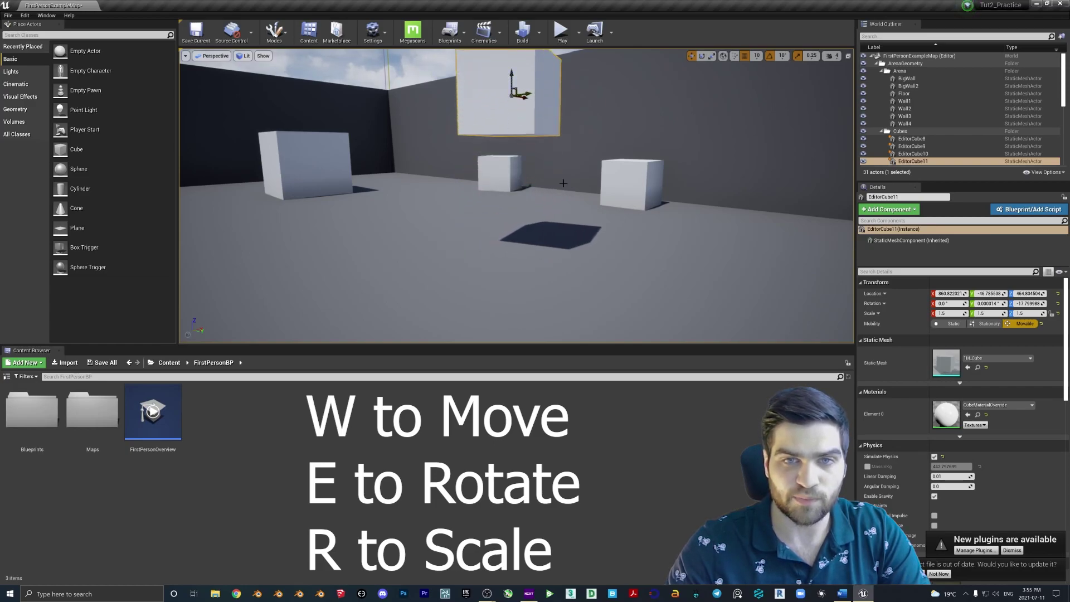
{"action": "right_click_drag", "start_coordinate": [513, 82], "coordinate": [517, 60]}
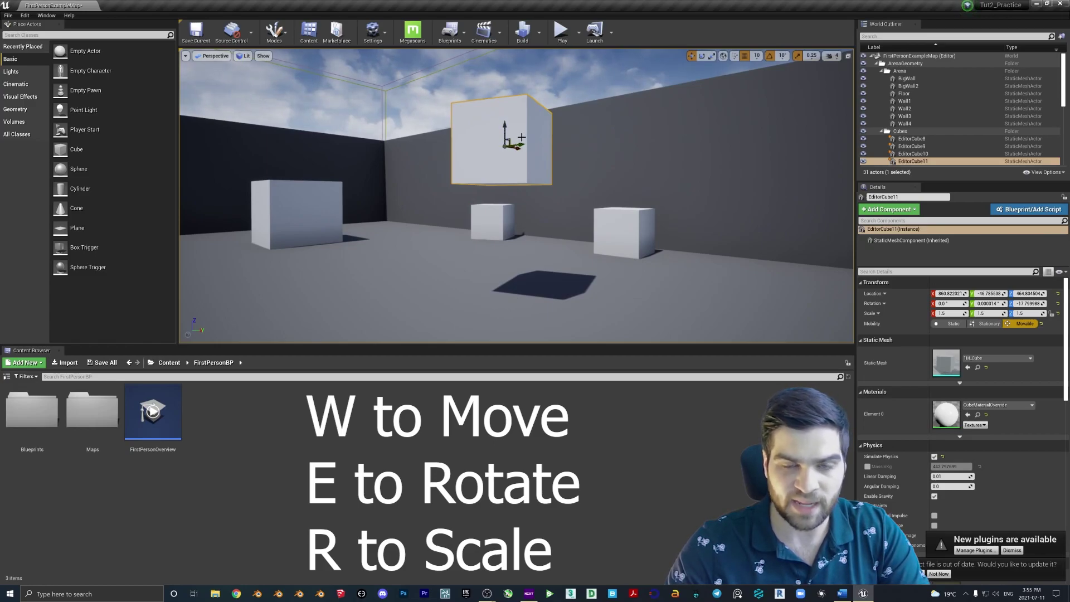
Step: Rotate the raised cube to about 11.75°, -19.05° and -58.01° in X, Y and Z, and scale it uniformly to 1.0
{"action": "key", "text": "e"}
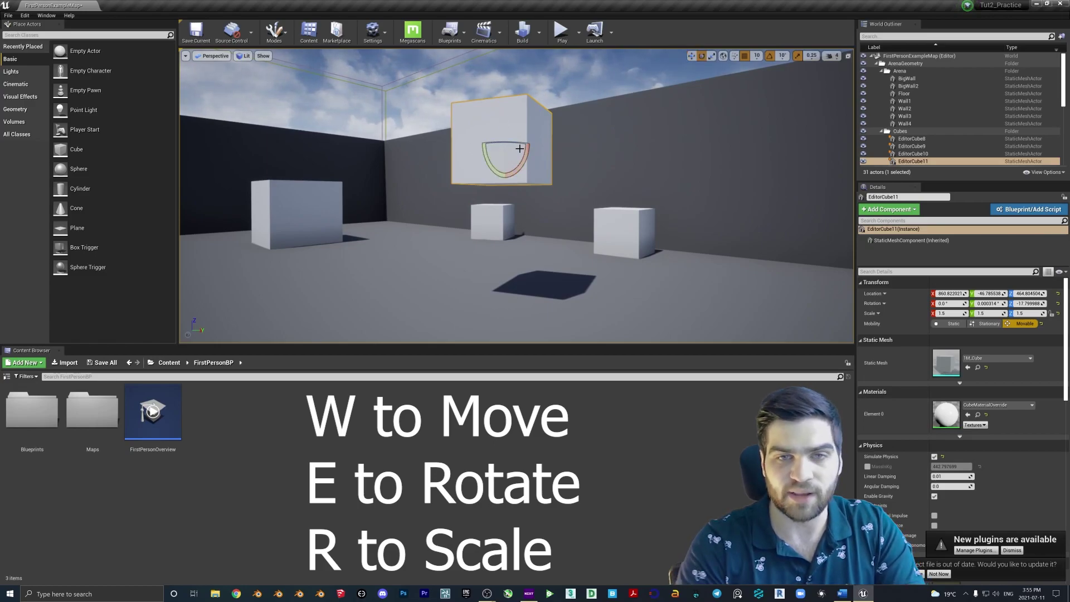
{"action": "left_click_drag", "start_coordinate": [515, 147], "coordinate": [533, 204]}
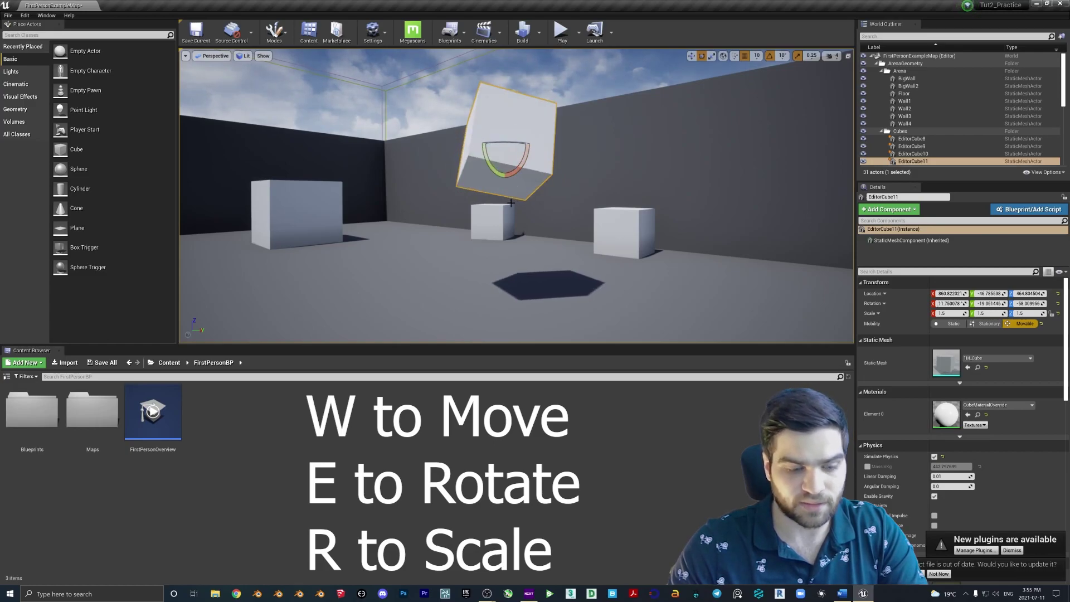
{"action": "key", "text": "r"}
{"action": "left_click_drag", "start_coordinate": [516, 135], "coordinate": [505, 146]}
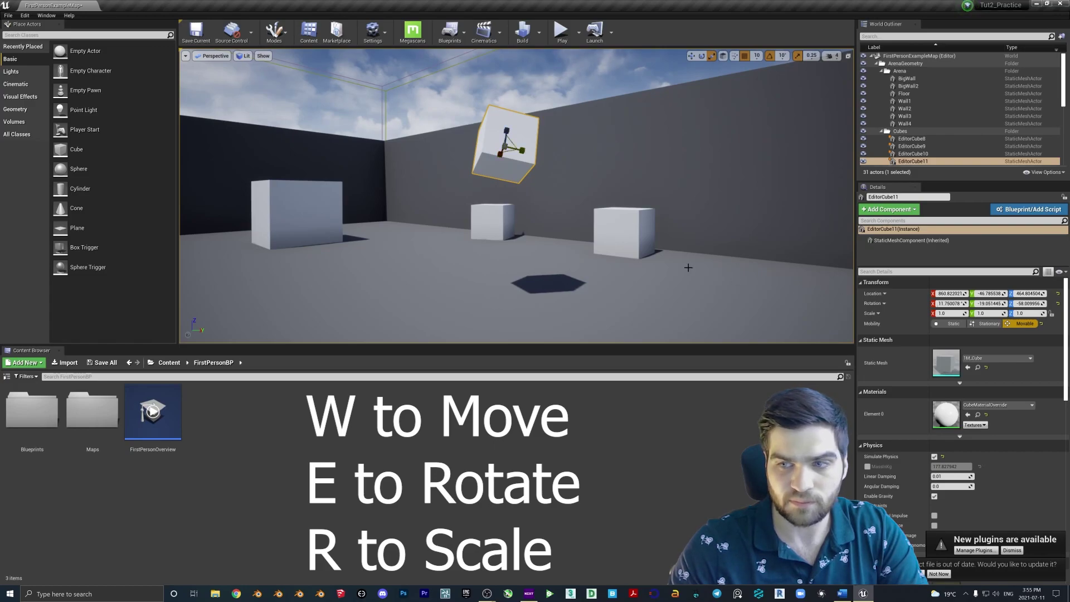
Step: Set the cube's X rotation to 0°
{"action": "left_click", "coordinate": [950, 304]}
{"action": "type", "text": "0"}
{"action": "key", "text": "Return"}
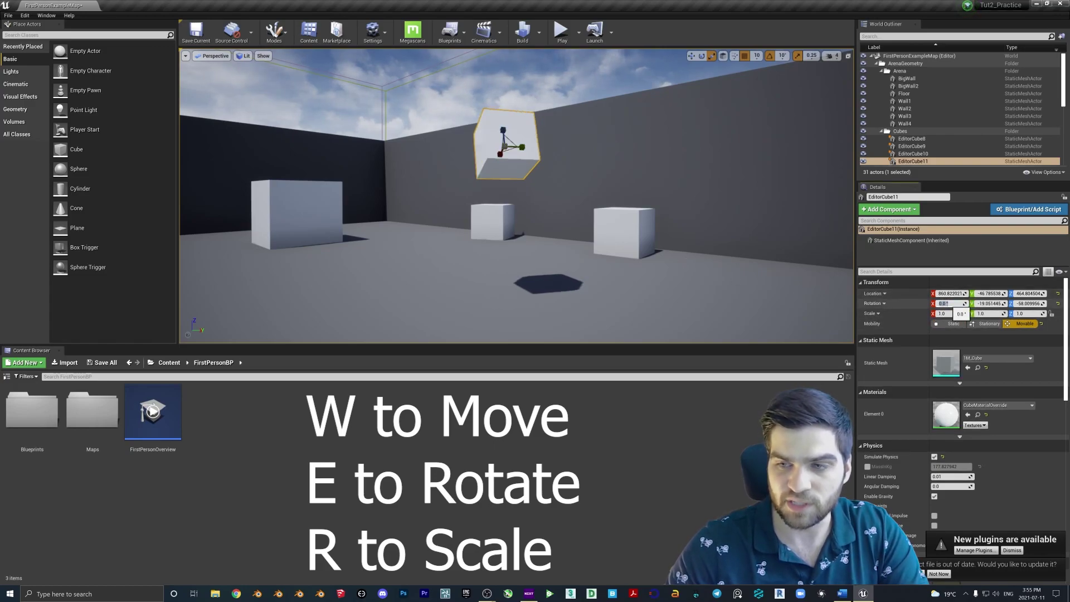
Step: Set the raised cube's Y and Z rotation to 0°
{"action": "left_click", "coordinate": [989, 304]}
{"action": "type", "text": "0"}
{"action": "key", "text": "Return"}
{"action": "left_click", "coordinate": [1027, 303]}
{"action": "type", "text": "0"}
{"action": "key", "text": "Return"}
Step: Snap the raised cube EditorCube11 down to the floor, lift it vertically again and snap it back to the floor
{"action": "scroll", "coordinate": [553, 238], "scroll_direction": "up", "scroll_amount": 2}
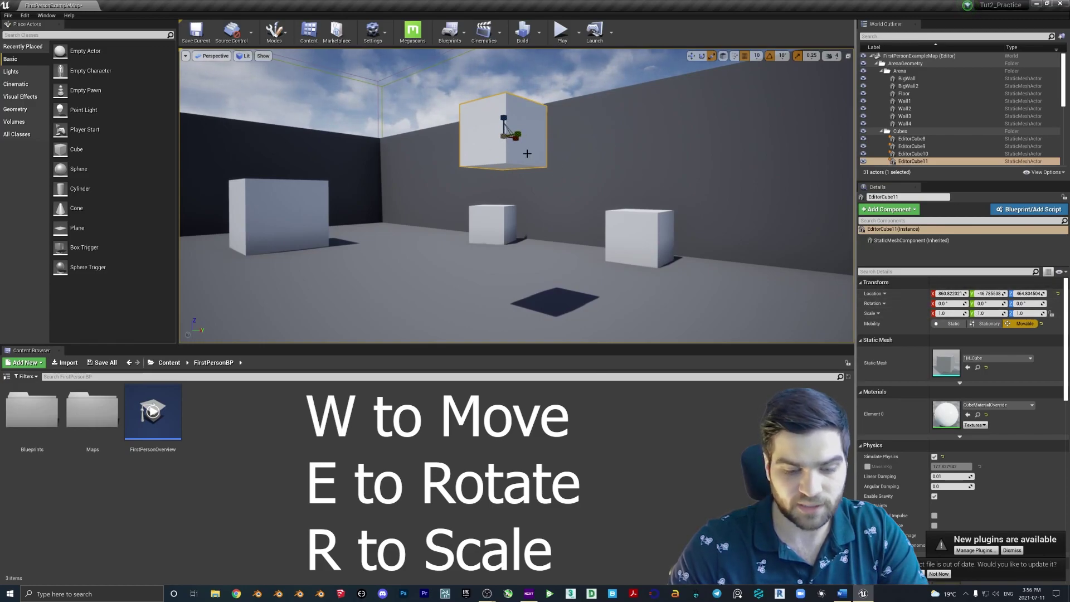
{"action": "mouse_move", "coordinate": [522, 173]}
{"action": "right_mouse_down"}
{"action": "mouse_move", "coordinate": [522, 195]}
{"action": "mouse_move", "coordinate": [512, 174]}
{"action": "right_mouse_up"}
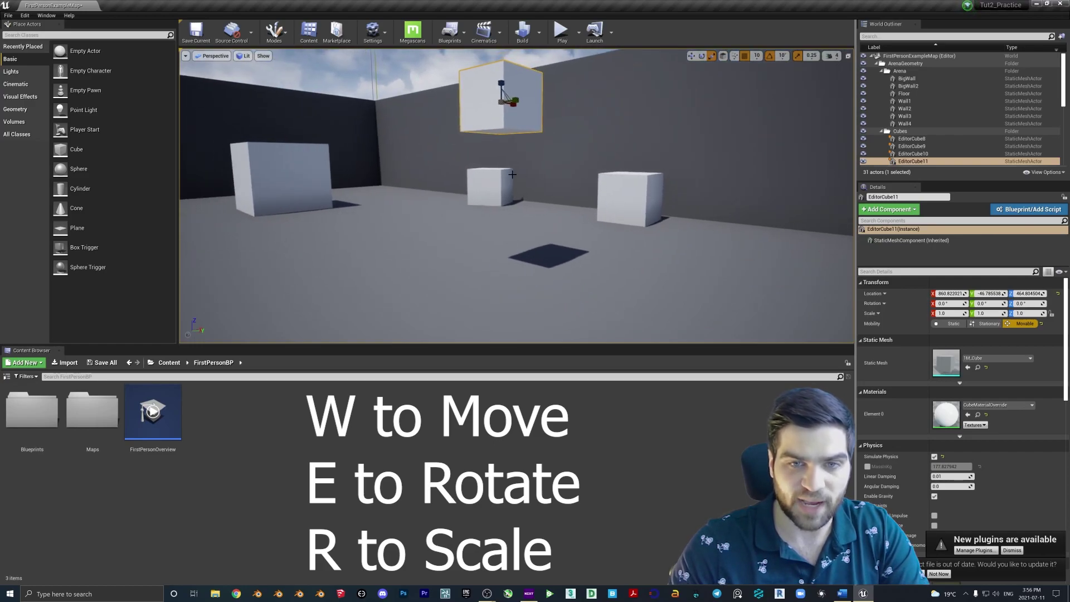
{"action": "key", "text": "End"}
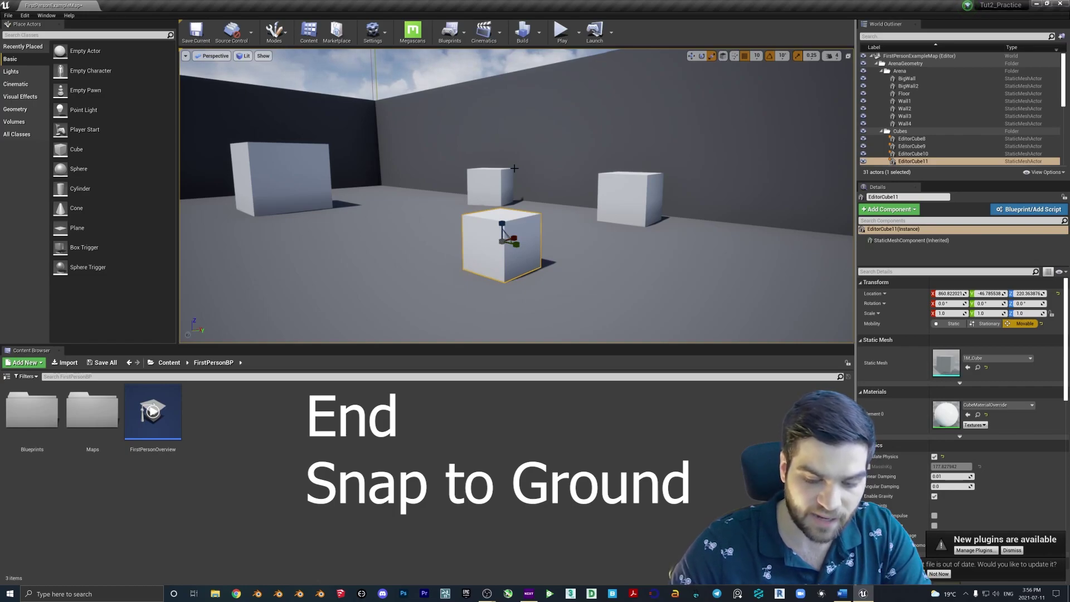
{"action": "left_click_drag", "start_coordinate": [501, 224], "coordinate": [484, 130]}
{"action": "key", "text": "End"}
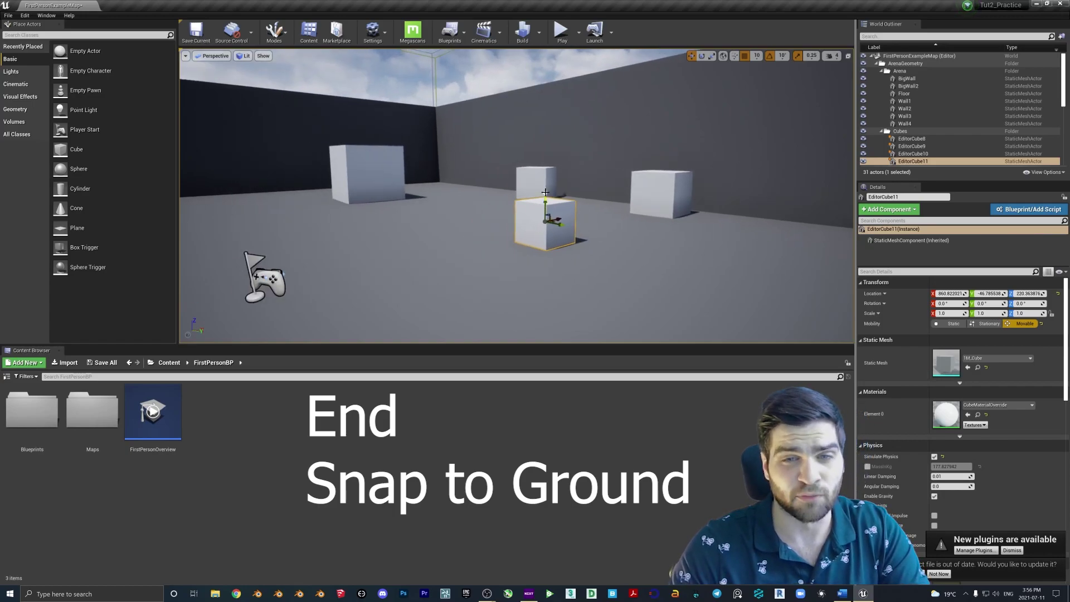
Step: Raise cube EditorCube9 vertically to a Z location of about 645 and snap it back down to the floor
{"action": "left_click", "coordinate": [544, 187]}
{"action": "left_click_drag", "start_coordinate": [540, 173], "coordinate": [539, 84]}
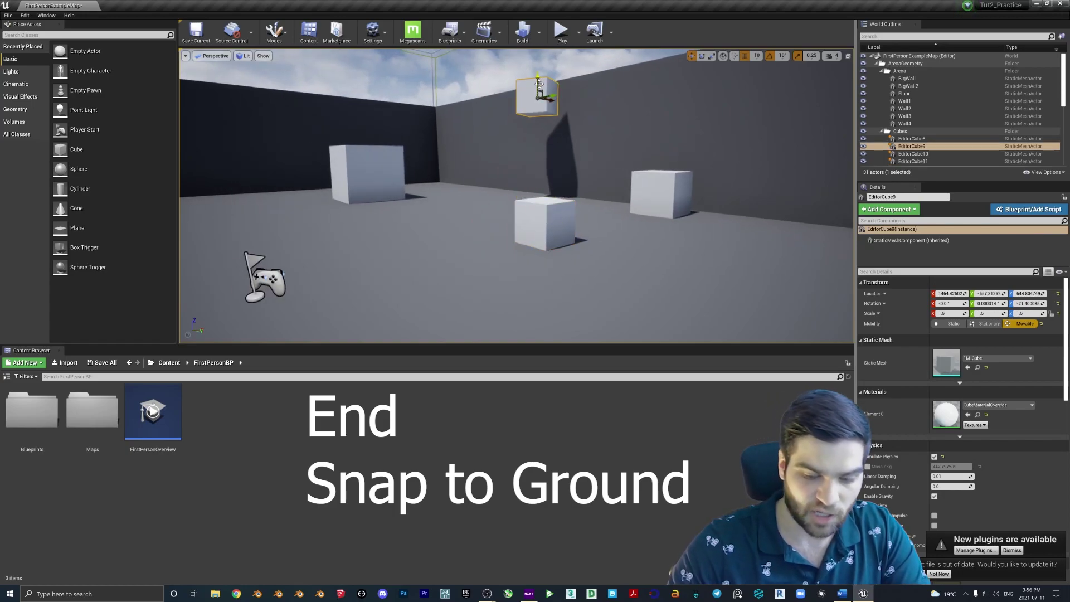
{"action": "key", "text": "End"}
Step: Focus the viewport on cube EditorCube9 and move it along its Y axis
{"action": "mouse_move", "coordinate": [539, 84]}
{"action": "right_mouse_down"}
{"action": "mouse_move", "coordinate": [423, 89]}
{"action": "mouse_move", "coordinate": [552, 96]}
{"action": "mouse_move", "coordinate": [532, 103]}
{"action": "right_mouse_up"}
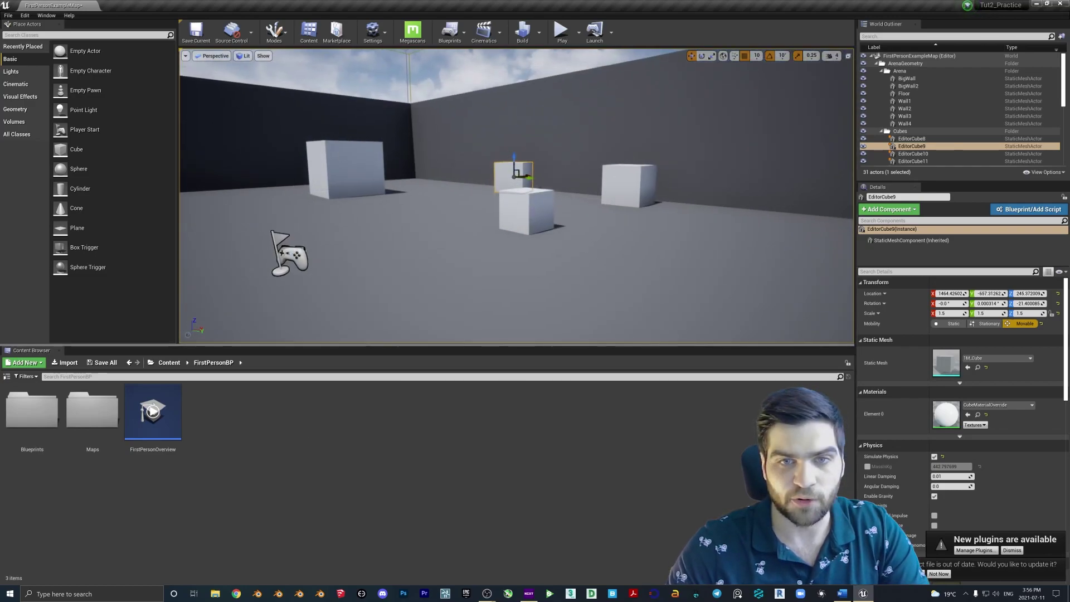
{"action": "right_click_drag", "start_coordinate": [530, 178], "coordinate": [527, 188]}
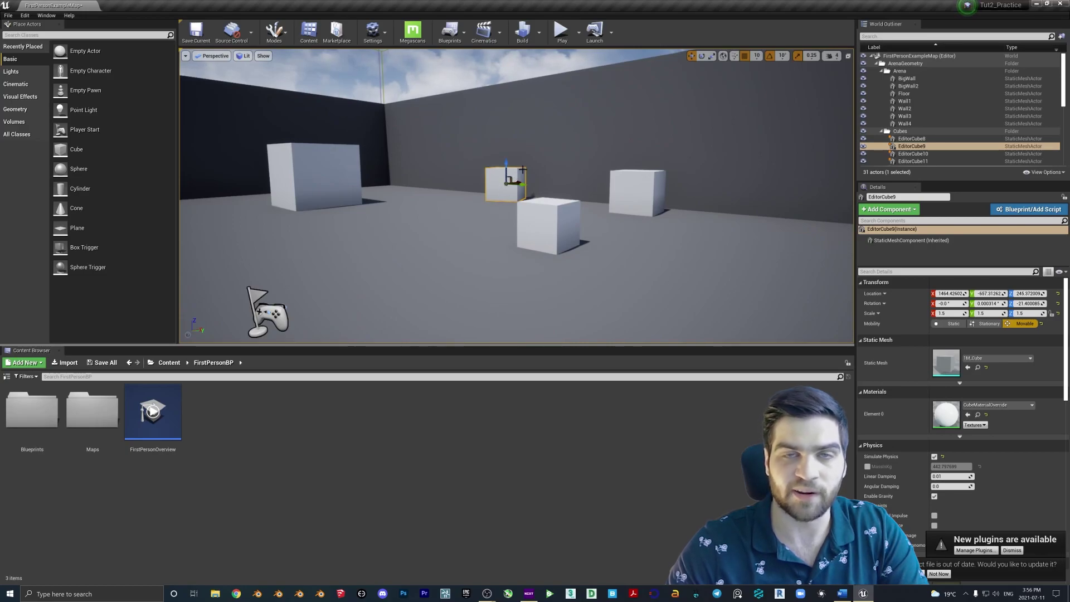
{"action": "key", "text": "f"}
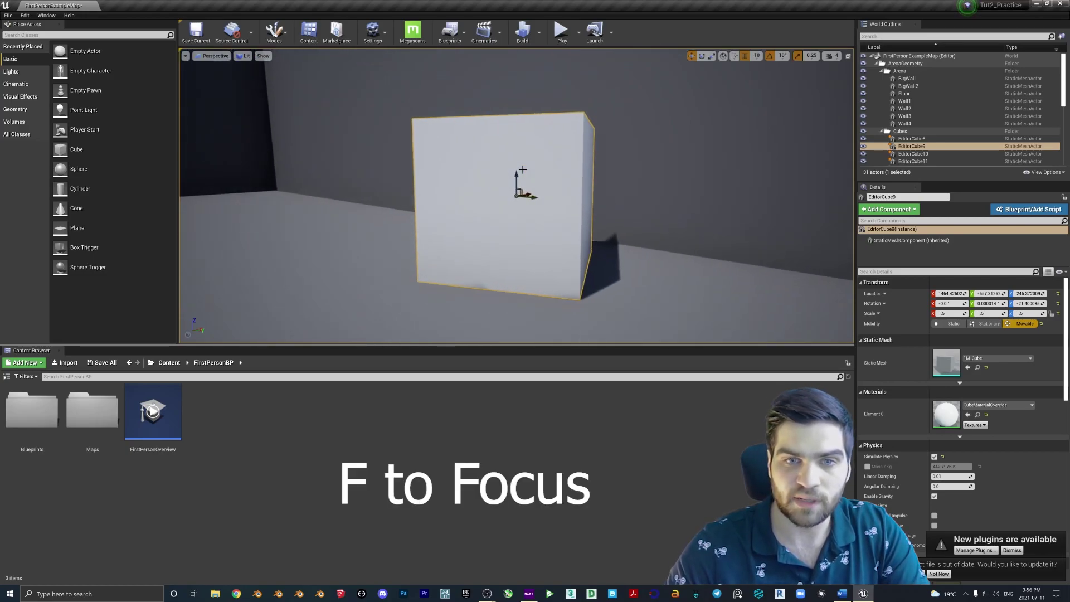
{"action": "left_click_drag", "start_coordinate": [530, 195], "coordinate": [558, 246]}
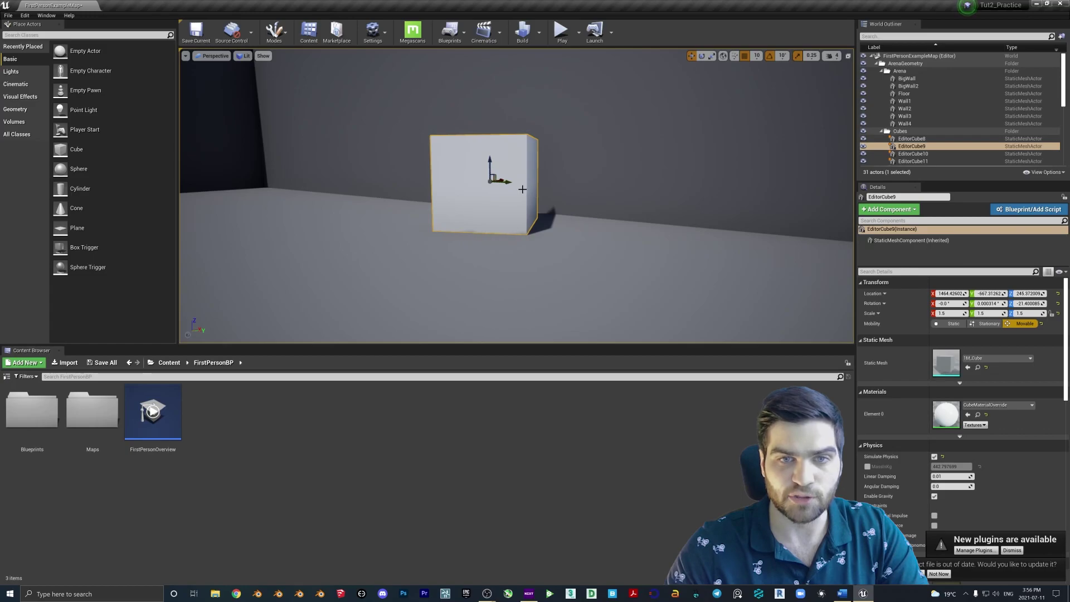
Step: Undo the recent changes made to cube EditorCube9
{"action": "key", "text": "ctrl+z"}
{"action": "key", "text": "ctrl+z"}
{"action": "right_click_drag", "start_coordinate": [522, 189], "coordinate": [583, 216]}
{"action": "key", "text": "ctrl+z"}
{"action": "key", "text": "ctrl+z"}
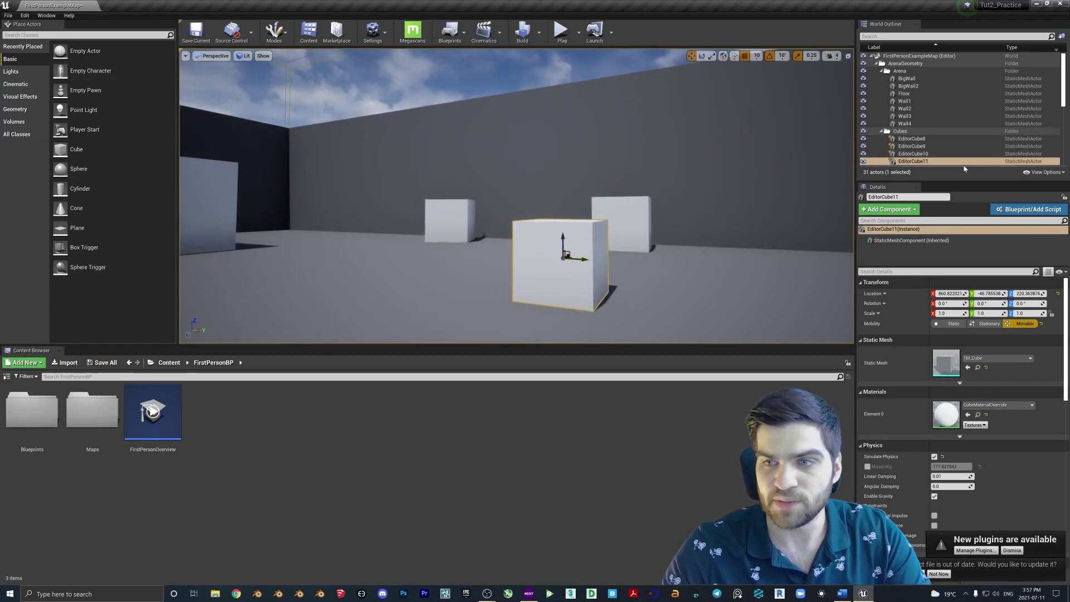
Step: Enlarge the list of level actors and select several cube entries, including EditorCube10 and EditorCube9, to identify each in the level
{"action": "left_click_drag", "start_coordinate": [957, 183], "coordinate": [960, 289]}
{"action": "scroll", "coordinate": [937, 138], "scroll_direction": "down", "scroll_amount": 3}
{"action": "left_click", "coordinate": [914, 130]}
{"action": "left_click", "coordinate": [915, 108]}
{"action": "left_click", "coordinate": [916, 93]}
{"action": "mouse_move", "coordinate": [668, 150]}
{"action": "right_mouse_down"}
{"action": "mouse_move", "coordinate": [607, 151]}
{"action": "mouse_move", "coordinate": [668, 150]}
{"action": "right_mouse_up"}
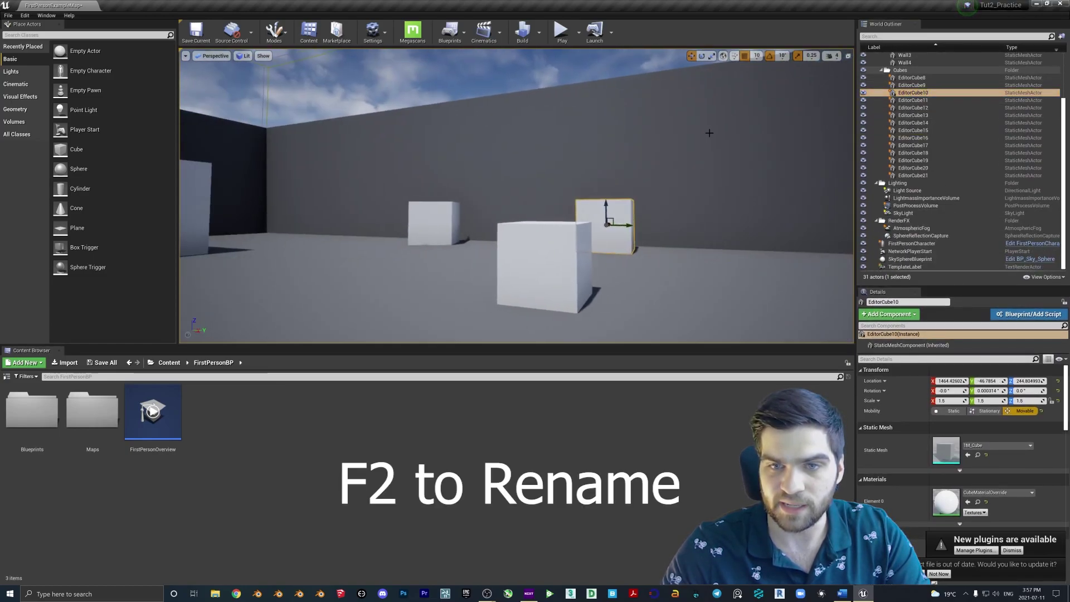
{"action": "left_click", "coordinate": [912, 85]}
{"action": "left_click", "coordinate": [913, 130]}
{"action": "left_click", "coordinate": [915, 93]}
{"action": "left_click", "coordinate": [911, 85]}
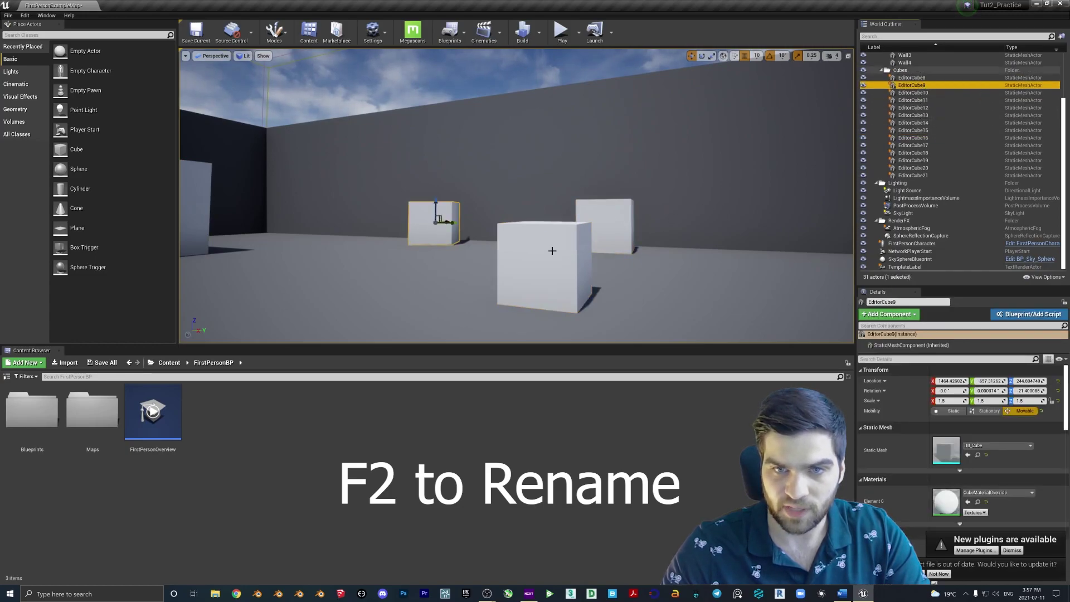
Step: Rename the nearest cube, EditorCube11, to GregCube
{"action": "left_click", "coordinate": [551, 251]}
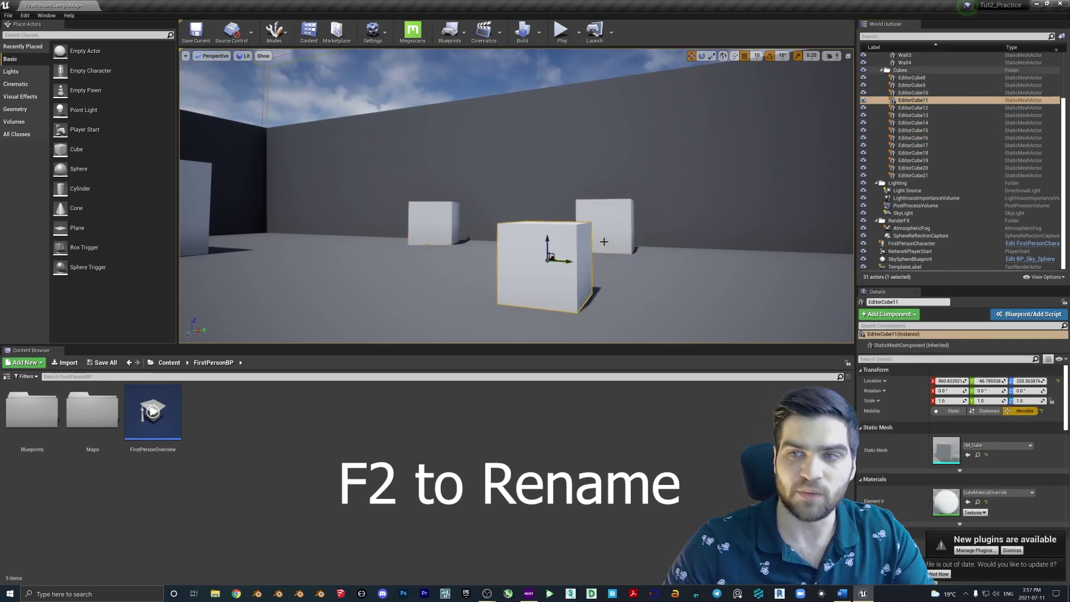
{"action": "key", "text": "F2"}
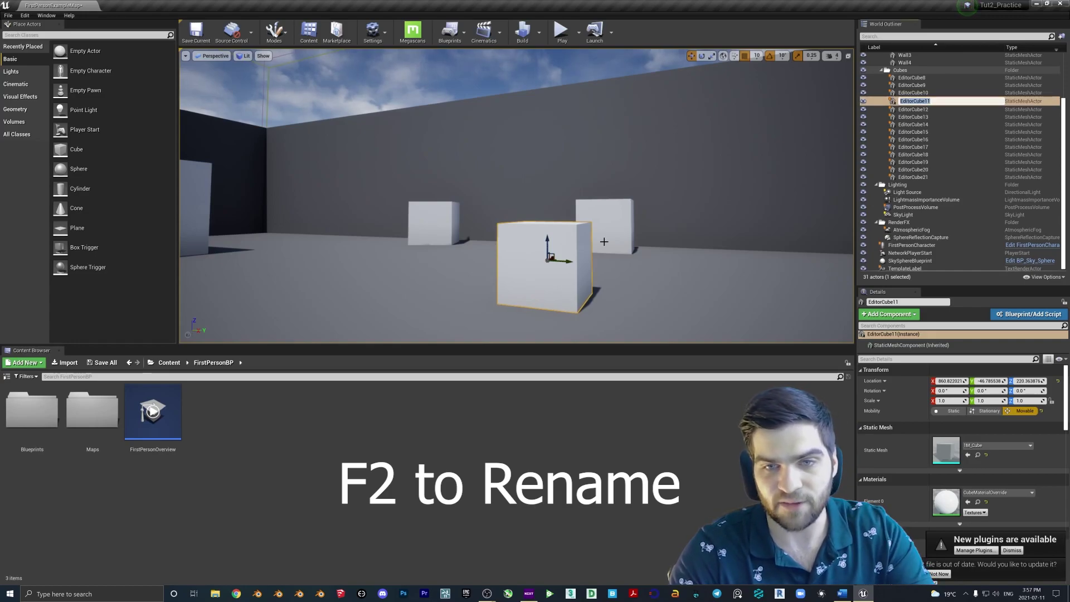
{"action": "type", "text": "GregCube"}
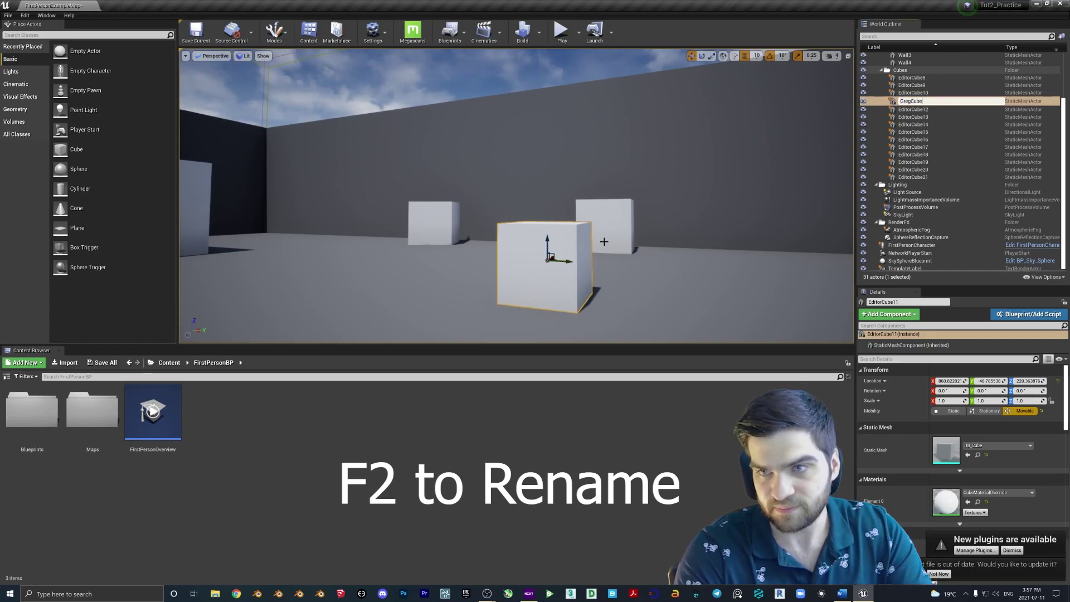
{"action": "key", "text": "Return"}
Step: Rename the cube just behind GregCube, EditorCube10, to OtherCube
{"action": "left_click", "coordinate": [604, 241]}
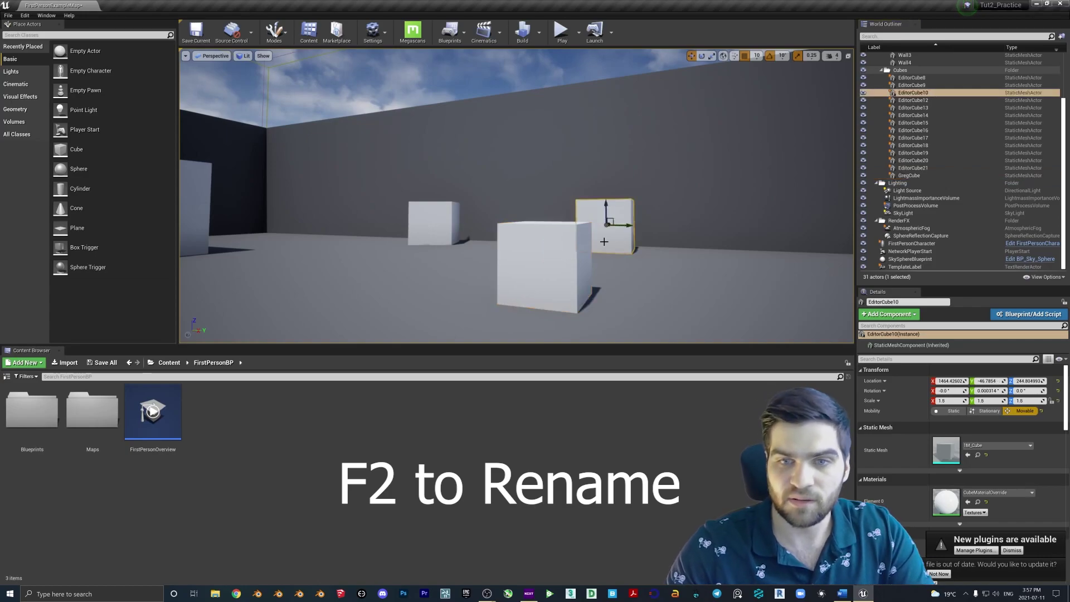
{"action": "key", "text": "F2"}
{"action": "type", "text": "OtherCube"}
{"action": "key", "text": "Return"}
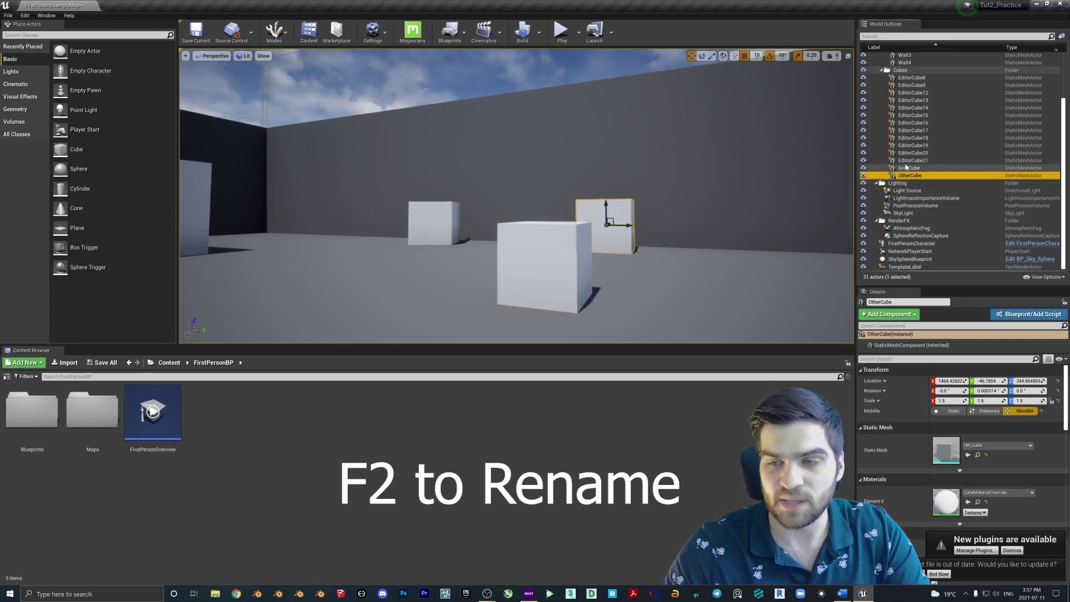
Step: Select GregCube, OtherCube and EditorCube9 in the viewport and check their names in the list of level actors
{"action": "left_click", "coordinate": [558, 245]}
{"action": "left_click", "coordinate": [610, 232]}
{"action": "left_click", "coordinate": [559, 243]}
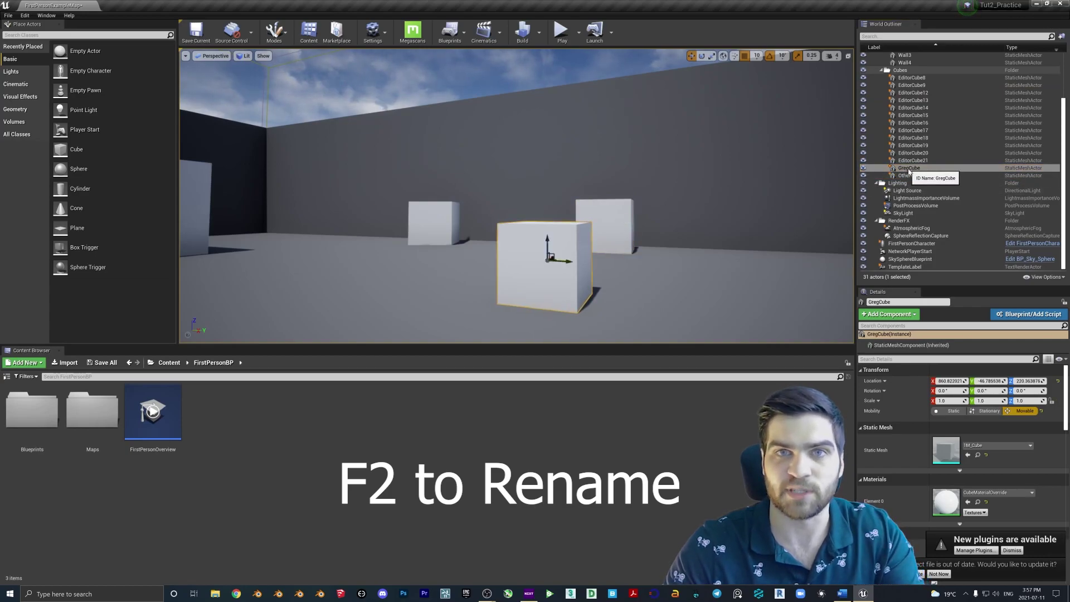
{"action": "right_click_drag", "start_coordinate": [609, 244], "coordinate": [569, 247]}
{"action": "left_click", "coordinate": [533, 214]}
{"action": "scroll", "coordinate": [926, 79], "scroll_direction": "up", "scroll_amount": 3}
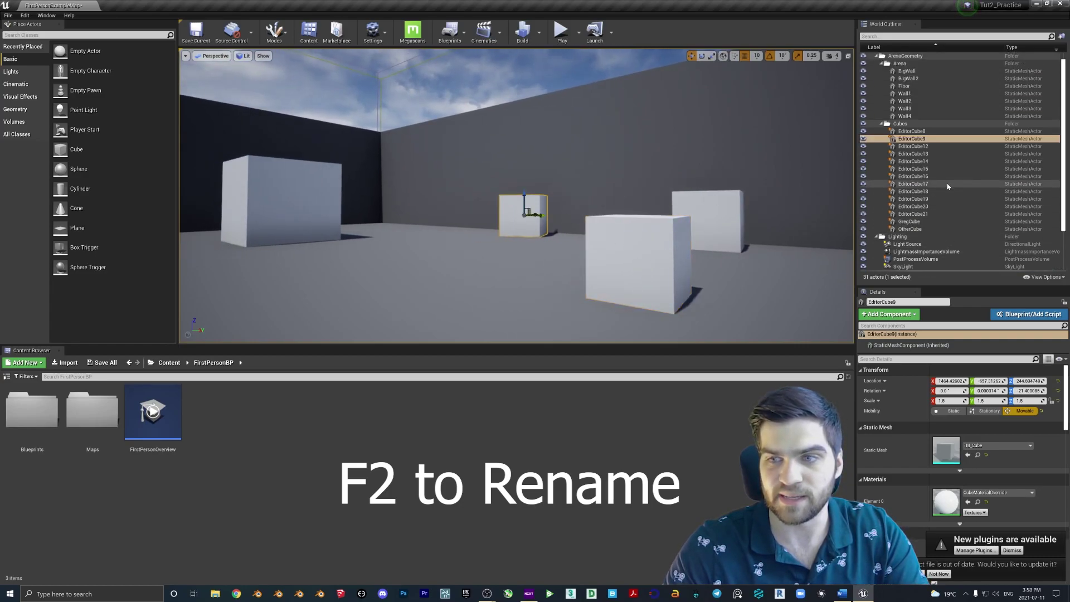
{"action": "scroll", "coordinate": [923, 150], "scroll_direction": "down", "scroll_amount": 3}
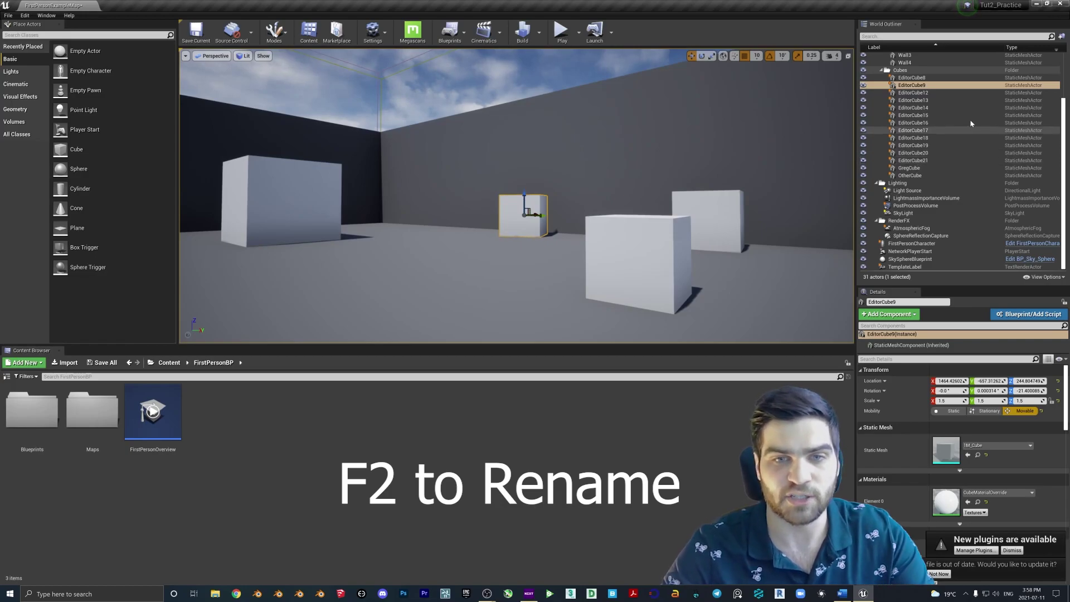
{"action": "right_click_drag", "start_coordinate": [673, 257], "coordinate": [663, 258]}
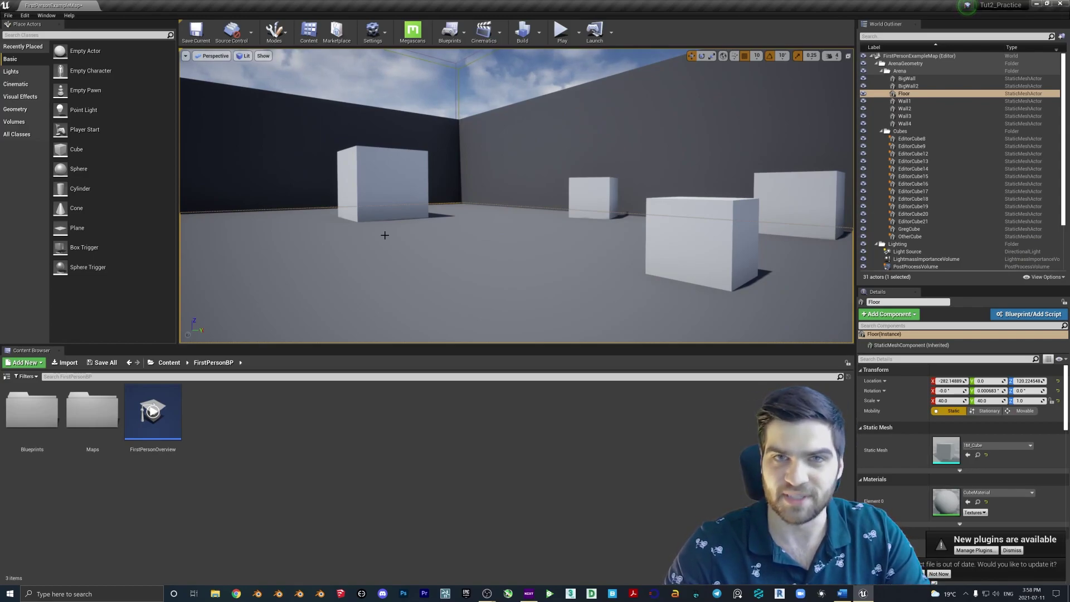
{"action": "mouse_move", "coordinate": [455, 172]}
{"action": "right_mouse_down"}
{"action": "mouse_move", "coordinate": [439, 168]}
{"action": "mouse_move", "coordinate": [454, 161]}
{"action": "right_mouse_up"}
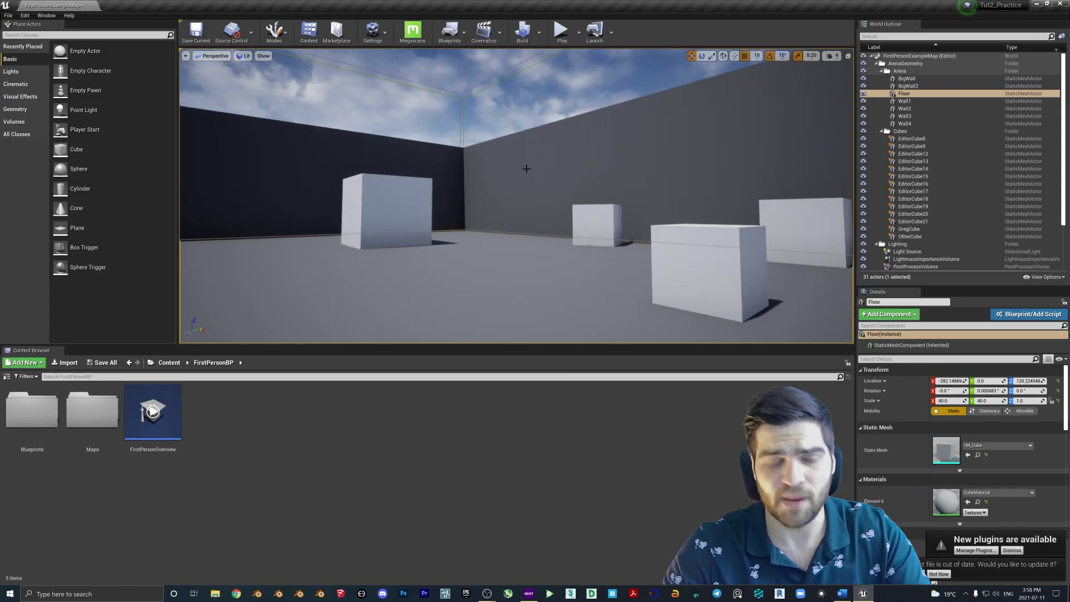
Step: Select every actor in the level, try clearing and repeating the full selection, and select only Wall1
{"action": "key", "text": "ctrl+a"}
{"action": "right_click_drag", "start_coordinate": [526, 168], "coordinate": [513, 158]}
{"action": "right_click_drag", "start_coordinate": [663, 244], "coordinate": [649, 242]}
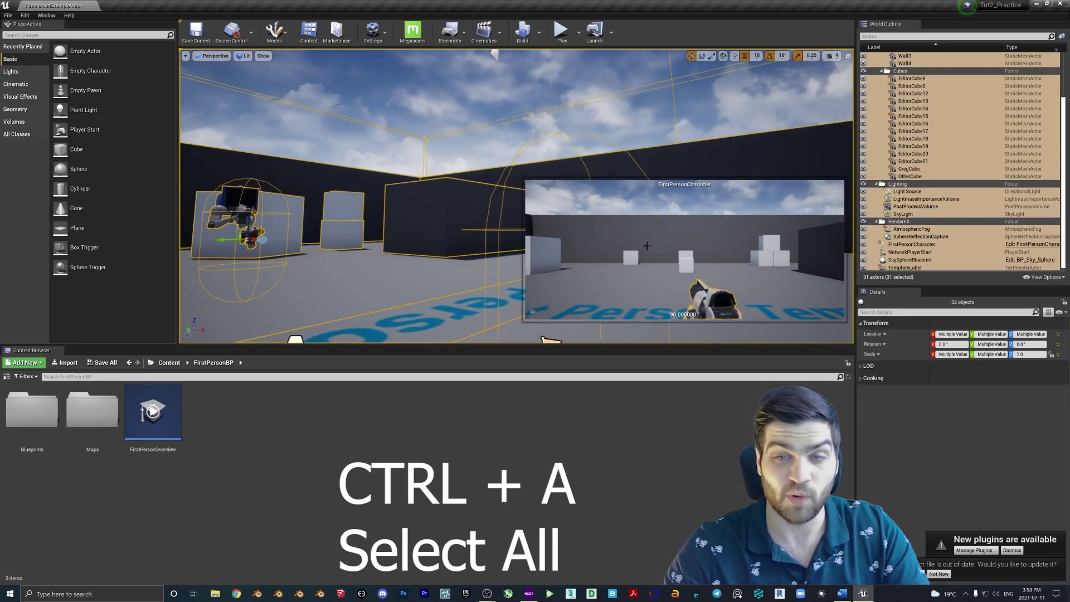
{"action": "right_click_drag", "start_coordinate": [362, 196], "coordinate": [337, 207]}
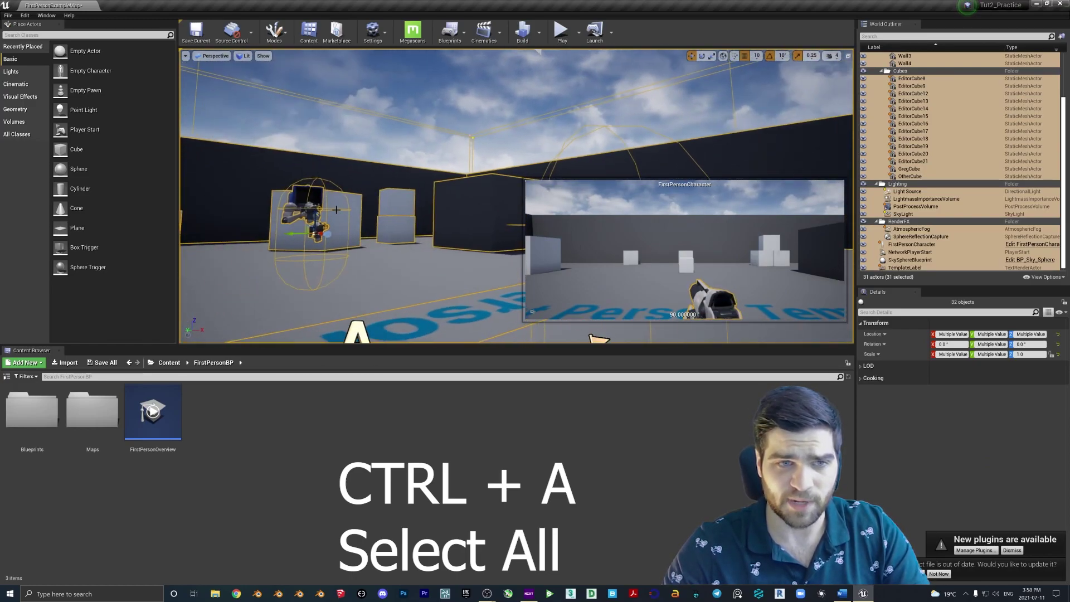
{"action": "left_click", "coordinate": [664, 119]}
{"action": "right_click_drag", "start_coordinate": [554, 162], "coordinate": [657, 162]}
{"action": "key", "text": "ctrl+a"}
{"action": "right_click_drag", "start_coordinate": [432, 172], "coordinate": [452, 172]}
{"action": "left_click", "coordinate": [410, 209]}
Step: Select GregCube and locate its source mesh among the project's assets
{"action": "left_click", "coordinate": [567, 255]}
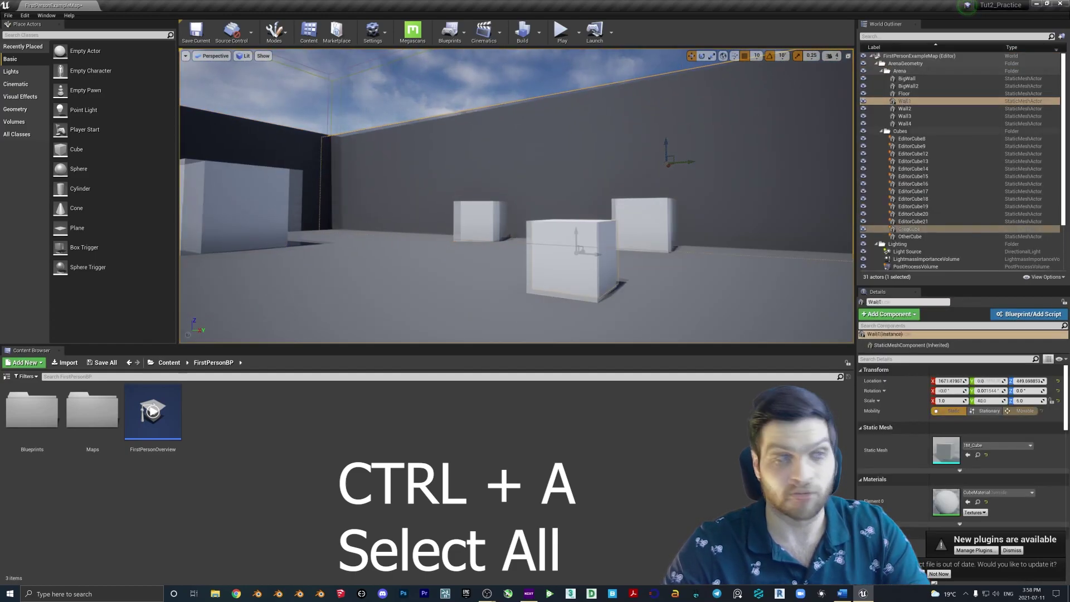
{"action": "right_click_drag", "start_coordinate": [474, 251], "coordinate": [453, 251]}
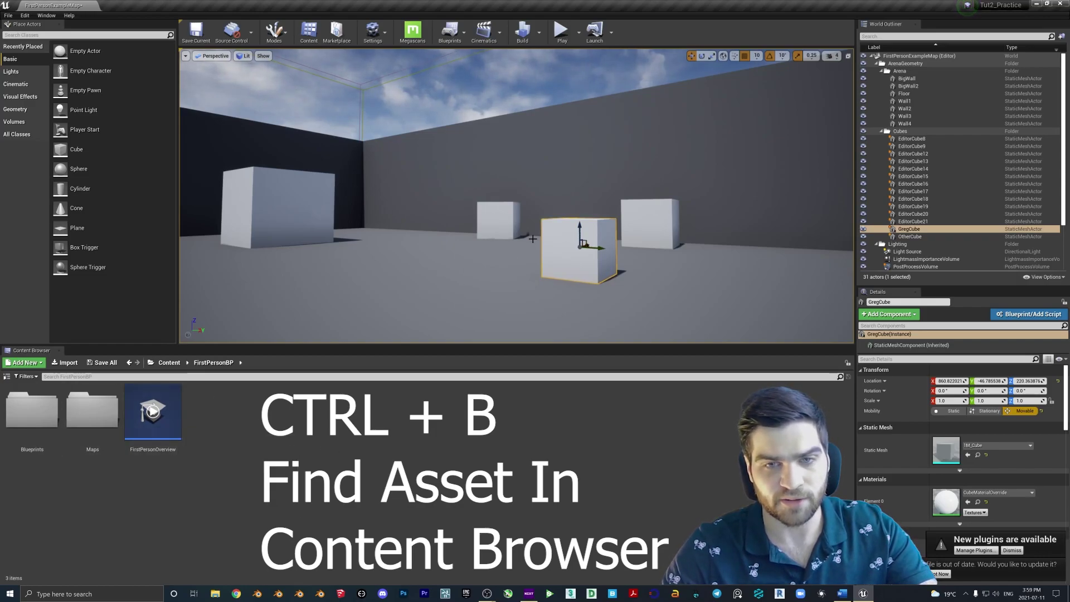
{"action": "key", "text": "ctrl+b"}
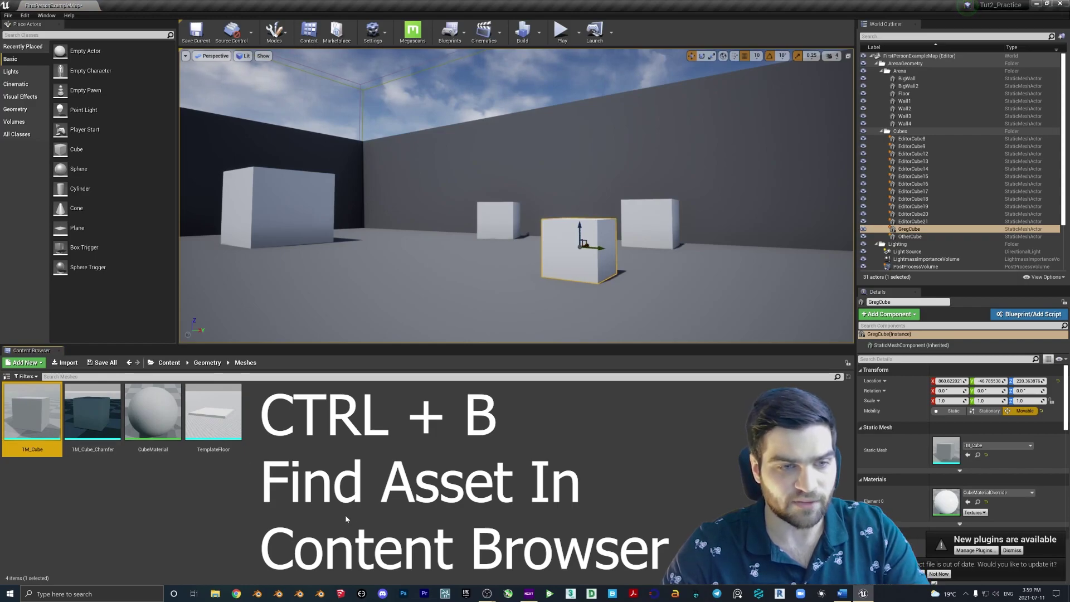
Step: Place the StarterContent architecture pieces Wall_400x200, Wall_400x400, Wall_Door_400x400, Wall_Window_400x300 and Wall_Window_400x400 on the arena floor
{"action": "left_click", "coordinate": [170, 363]}
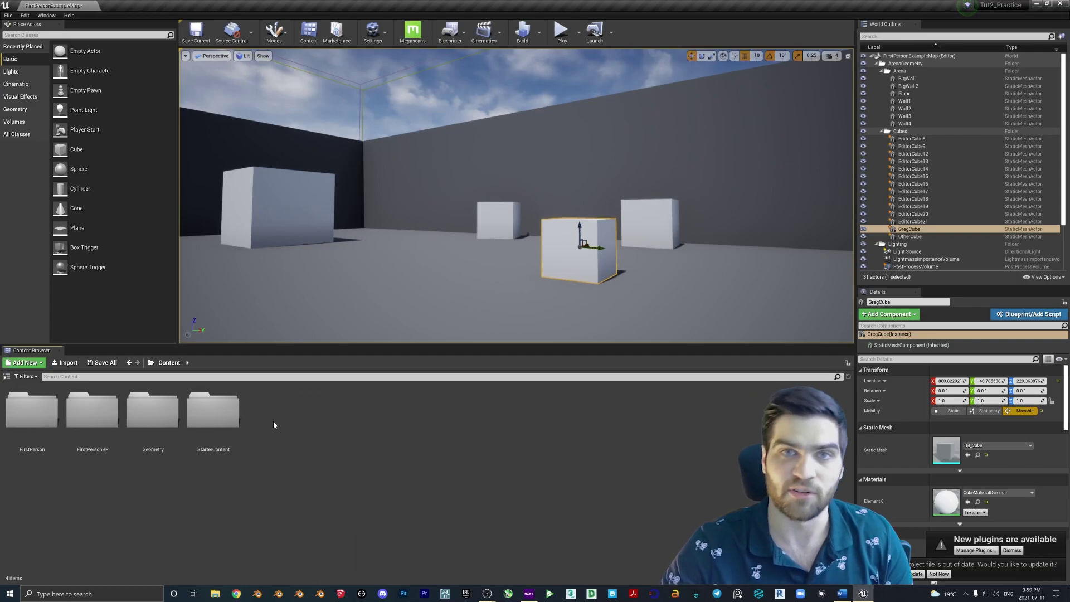
{"action": "double_click", "coordinate": [220, 417]}
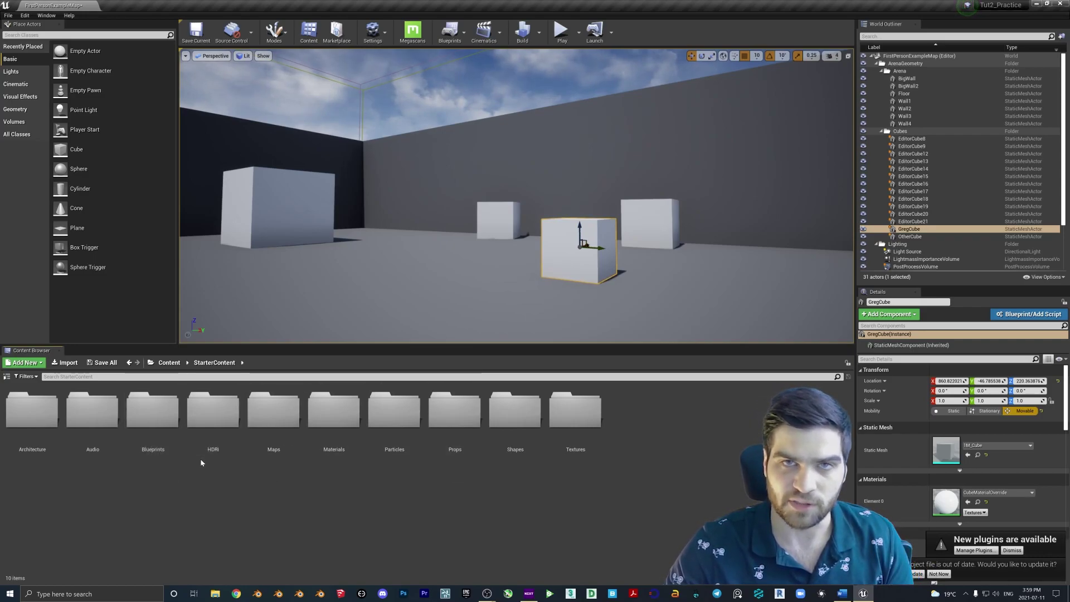
{"action": "double_click", "coordinate": [49, 419]}
{"action": "left_click_drag", "start_coordinate": [228, 433], "coordinate": [231, 279]}
{"action": "left_click_drag", "start_coordinate": [334, 412], "coordinate": [420, 270]}
{"action": "left_click_drag", "start_coordinate": [515, 418], "coordinate": [428, 294]}
{"action": "left_click_drag", "start_coordinate": [575, 417], "coordinate": [657, 293]}
{"action": "left_click_drag", "start_coordinate": [635, 407], "coordinate": [731, 297]}
{"action": "key", "text": "s"}
{"action": "right_click_drag", "start_coordinate": [714, 332], "coordinate": [714, 338]}
Step: Look over the sound assets in the StarterContent Audio folder and return to StarterContent
{"action": "left_click", "coordinate": [214, 363]}
{"action": "double_click", "coordinate": [107, 414]}
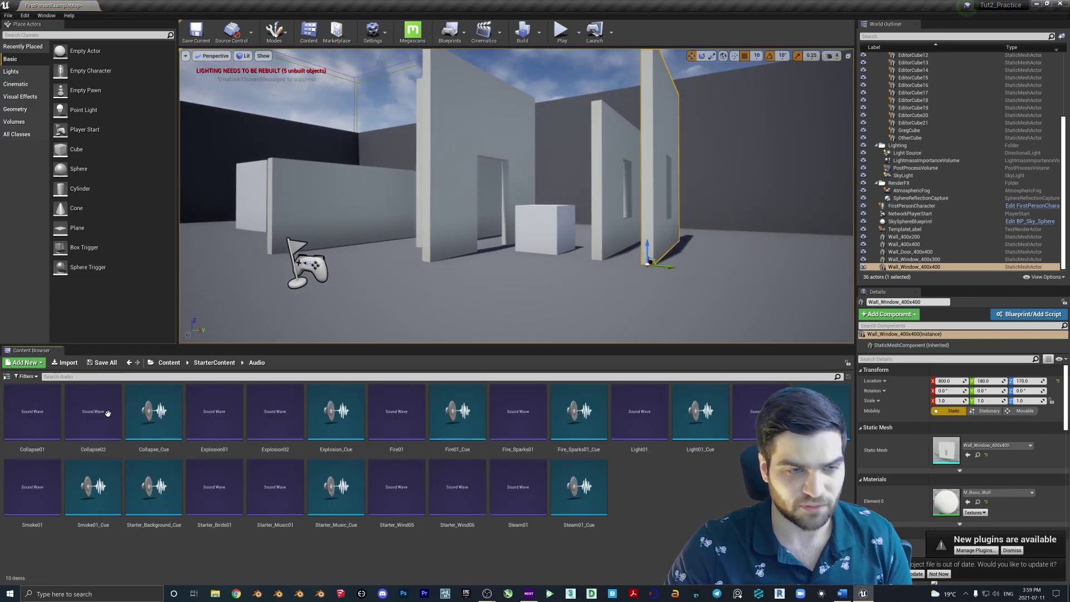
{"action": "left_click", "coordinate": [214, 362]}
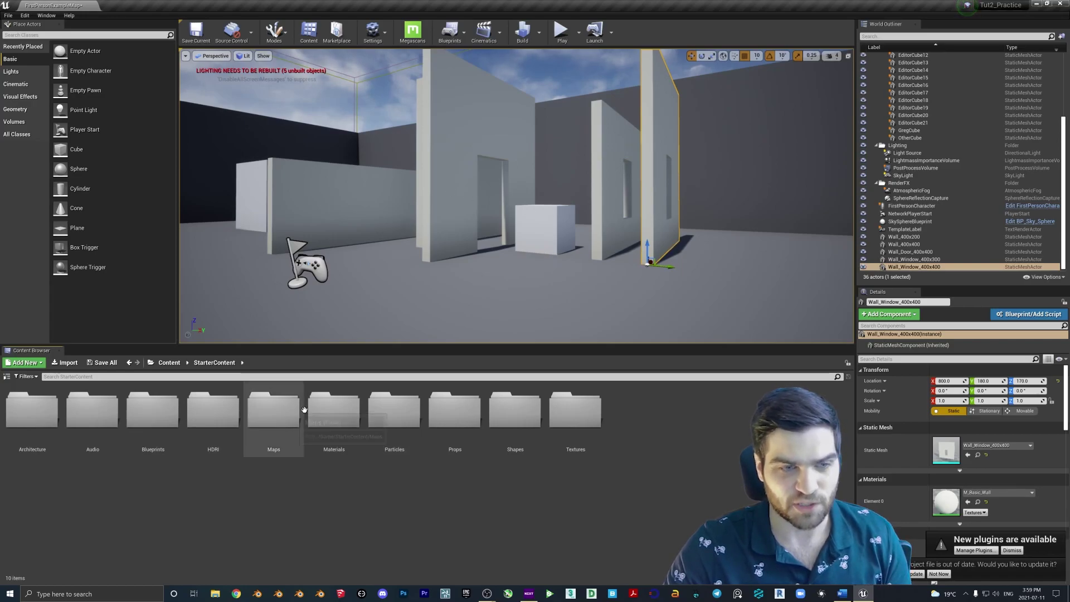
Step: Apply the StarterContent materials M_Rock_Sandstone to the door wall, M_Rock_Slate to the smaller window wall and M_Rock_Basalt to Wall_Window_400x400
{"action": "double_click", "coordinate": [342, 410]}
{"action": "scroll", "coordinate": [385, 415], "scroll_direction": "down", "scroll_amount": 2}
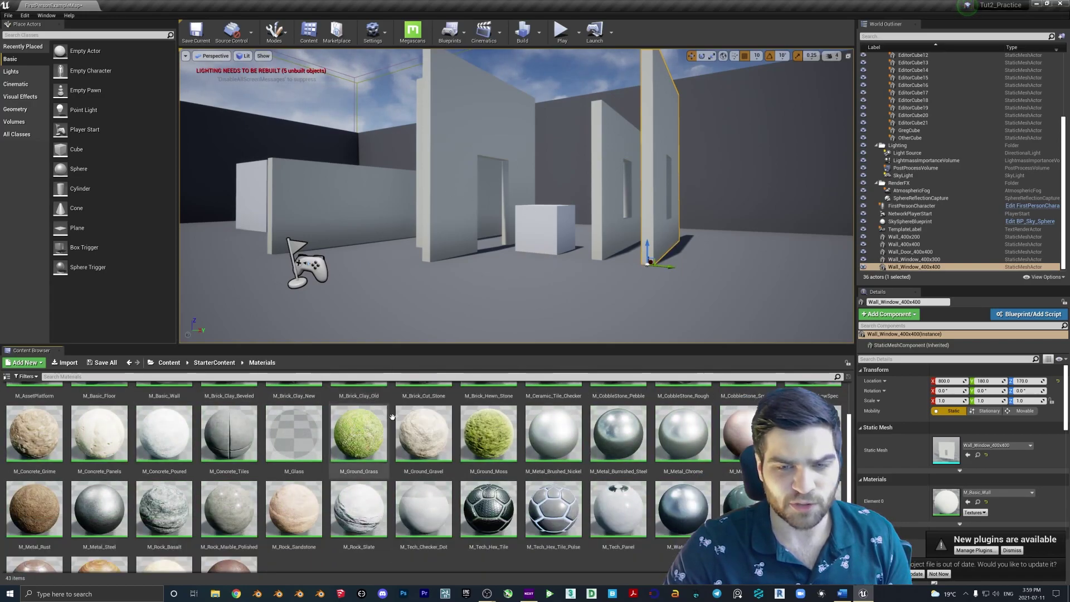
{"action": "scroll", "coordinate": [386, 416], "scroll_direction": "down", "scroll_amount": 1}
{"action": "left_click_drag", "start_coordinate": [294, 468], "coordinate": [467, 167]}
{"action": "left_click_drag", "start_coordinate": [359, 468], "coordinate": [535, 239]}
{"action": "left_click_drag", "start_coordinate": [164, 468], "coordinate": [697, 231]}
{"action": "right_click_drag", "start_coordinate": [698, 231], "coordinate": [722, 237]}
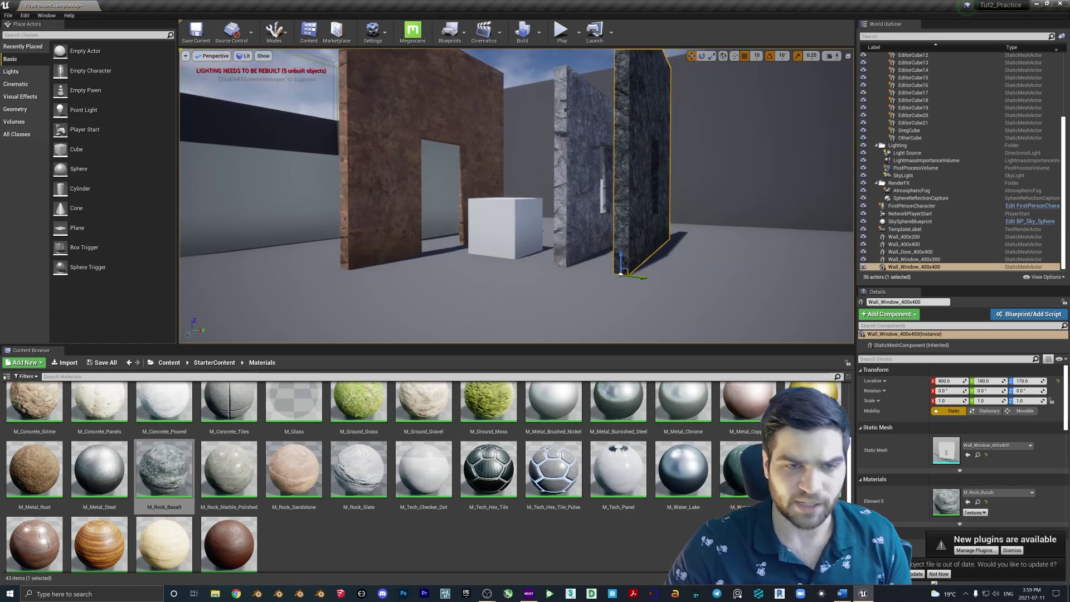
Step: Place the SM_TableRound prop from StarterContent on the floor in front of the door wall
{"action": "left_click", "coordinate": [214, 362]}
{"action": "double_click", "coordinate": [455, 412]}
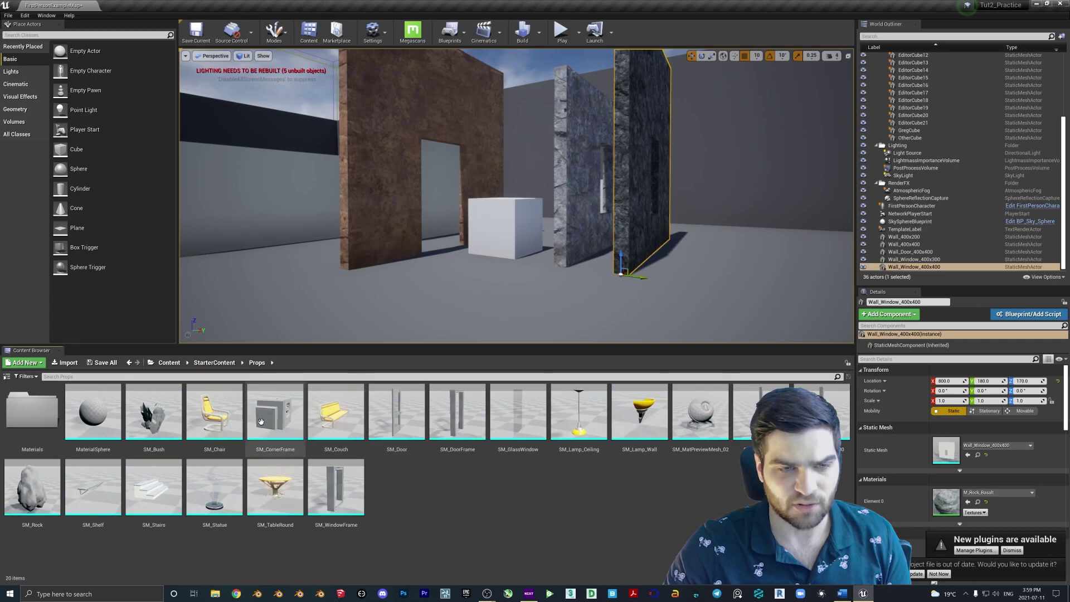
{"action": "left_click_drag", "start_coordinate": [274, 485], "coordinate": [449, 282]}
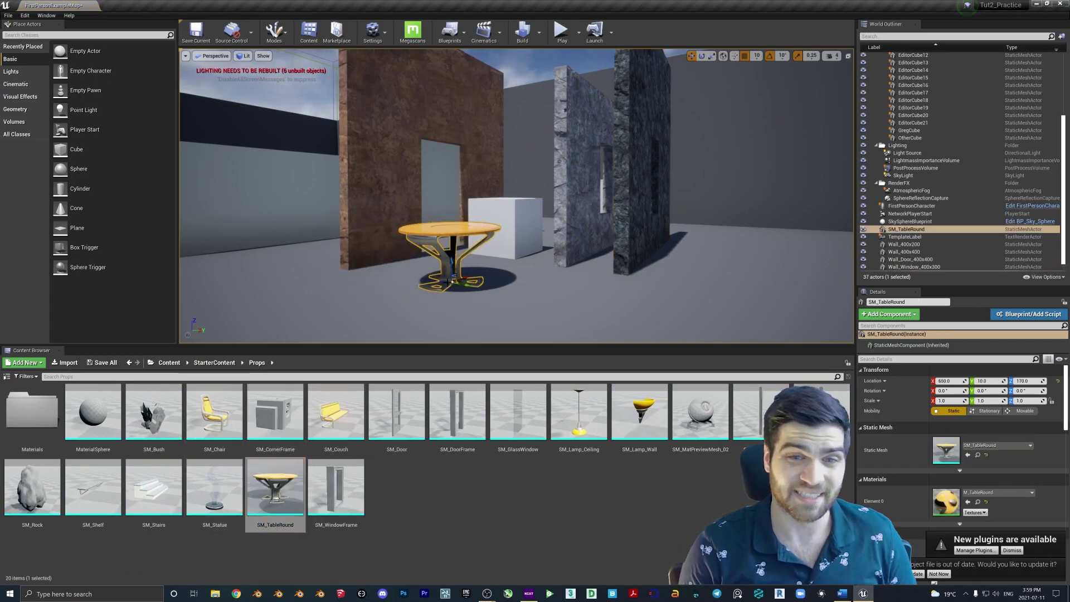
Step: Place the SM_Lamp_Wall prop beside the basalt window wall, turn it to -180° about Z and raise it off the floor
{"action": "left_click_drag", "start_coordinate": [639, 412], "coordinate": [388, 177]}
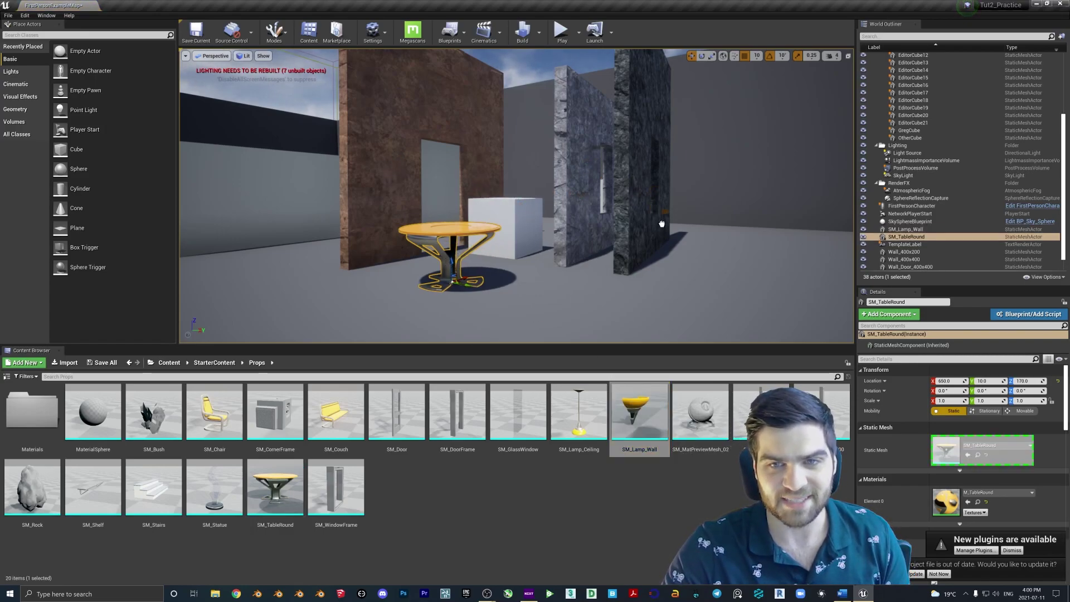
{"action": "left_click", "coordinate": [707, 239]}
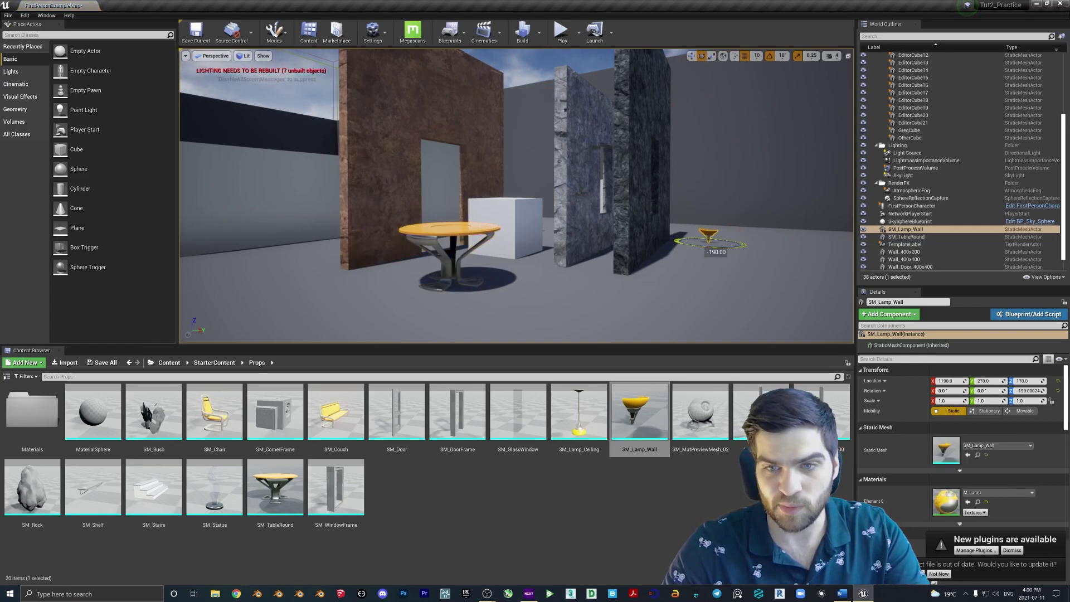
{"action": "right_click_drag", "start_coordinate": [567, 284], "coordinate": [533, 308]}
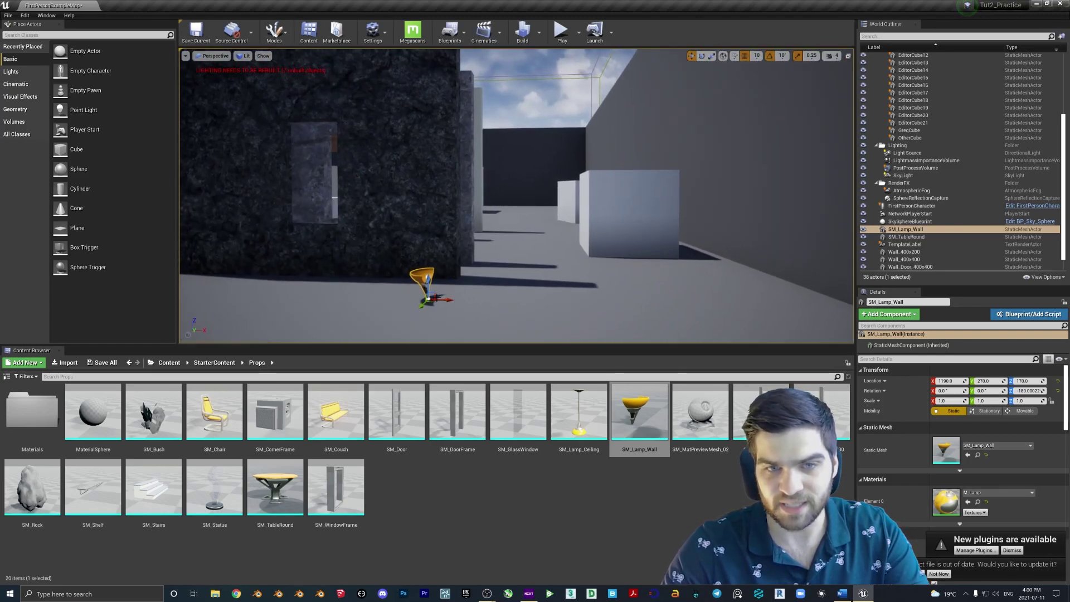
{"action": "left_click_drag", "start_coordinate": [429, 287], "coordinate": [782, 224]}
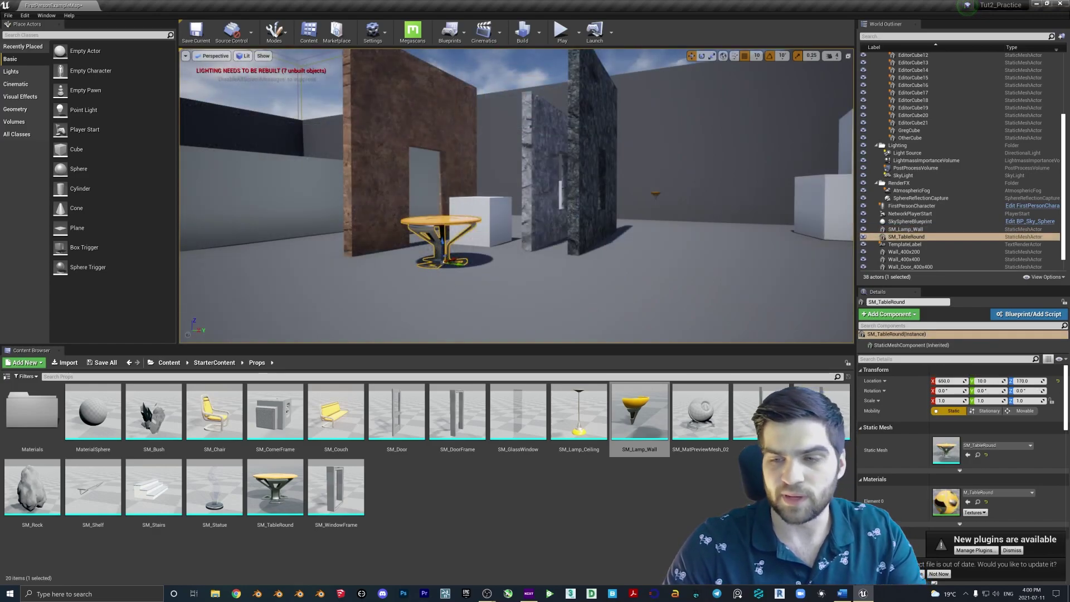
Step: Enlarge the Details area and look over SM_TableRound's transform, static mesh, material and physics properties
{"action": "left_click_drag", "start_coordinate": [950, 286], "coordinate": [951, 158]}
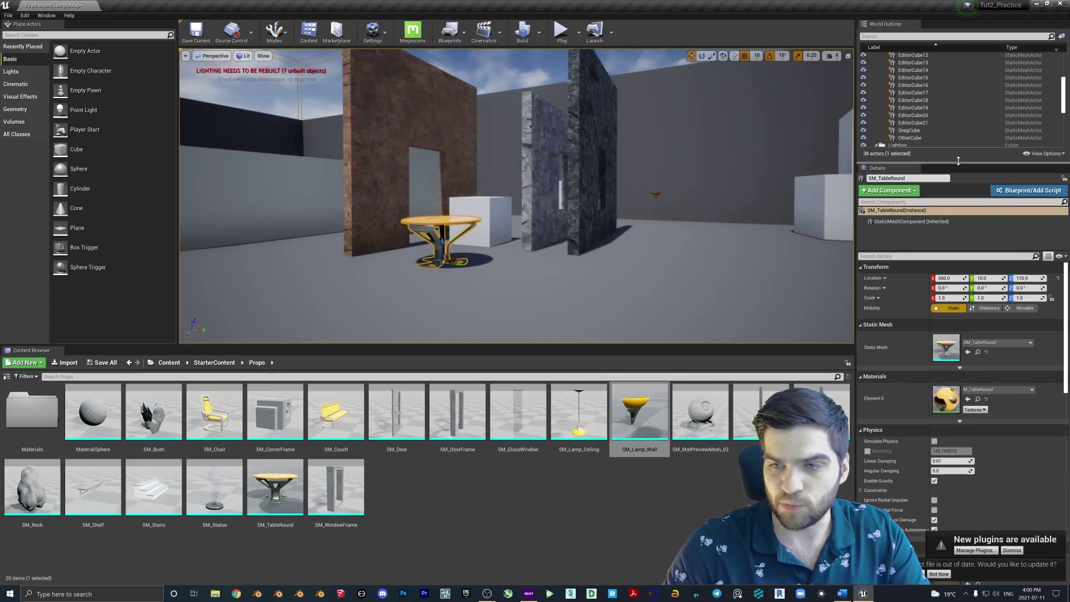
{"action": "scroll", "coordinate": [920, 306], "scroll_direction": "down", "scroll_amount": 6}
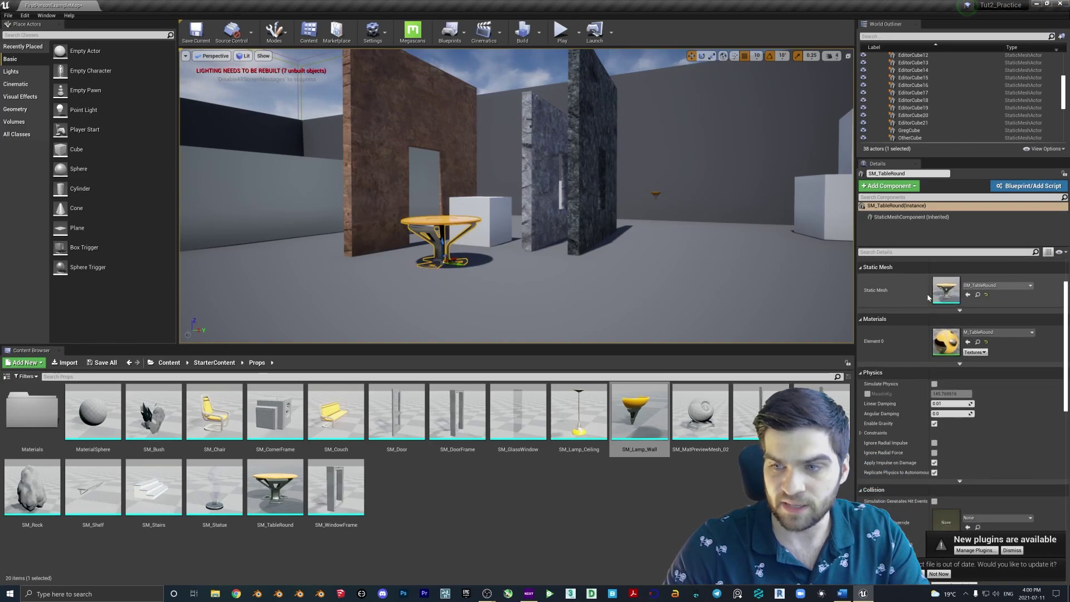
{"action": "scroll", "coordinate": [921, 304], "scroll_direction": "up", "scroll_amount": 6}
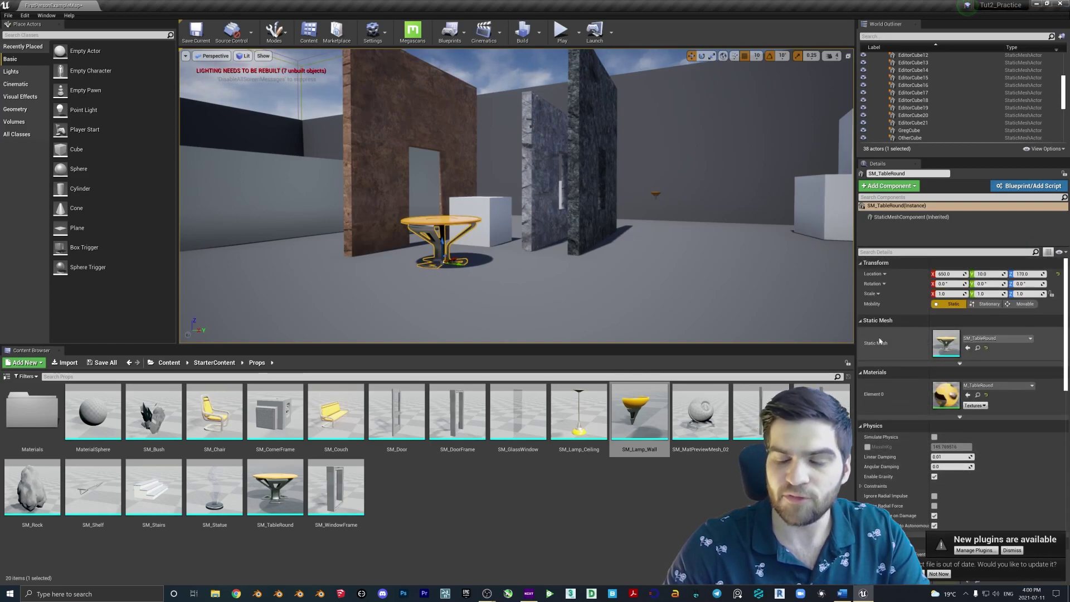
{"action": "right_click_drag", "start_coordinate": [508, 249], "coordinate": [532, 244]}
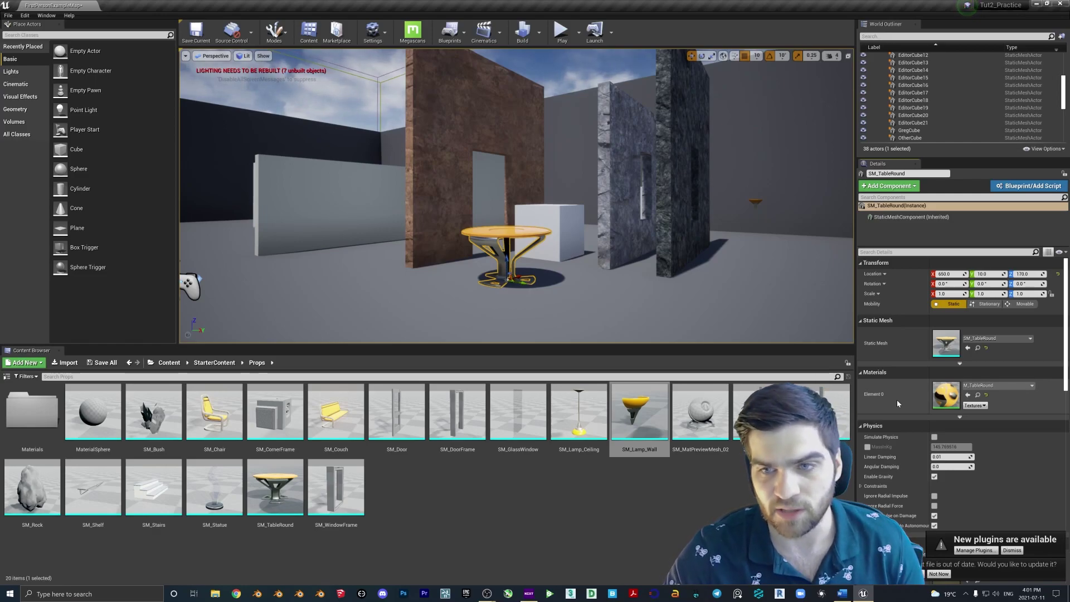
Step: Inspect the SM_TableRound mesh and its LOD, general and collision settings in the static mesh editor
{"action": "right_click_drag", "start_coordinate": [439, 266], "coordinate": [439, 271]}
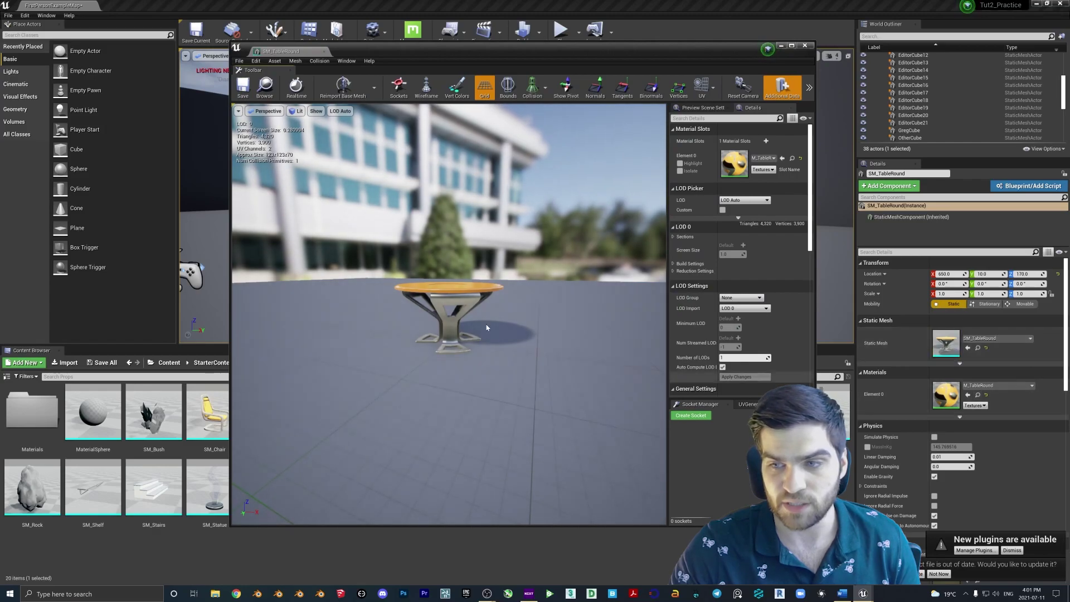
{"action": "right_click_drag", "start_coordinate": [487, 327], "coordinate": [520, 327]}
{"action": "left_click_drag", "start_coordinate": [381, 310], "coordinate": [349, 257]}
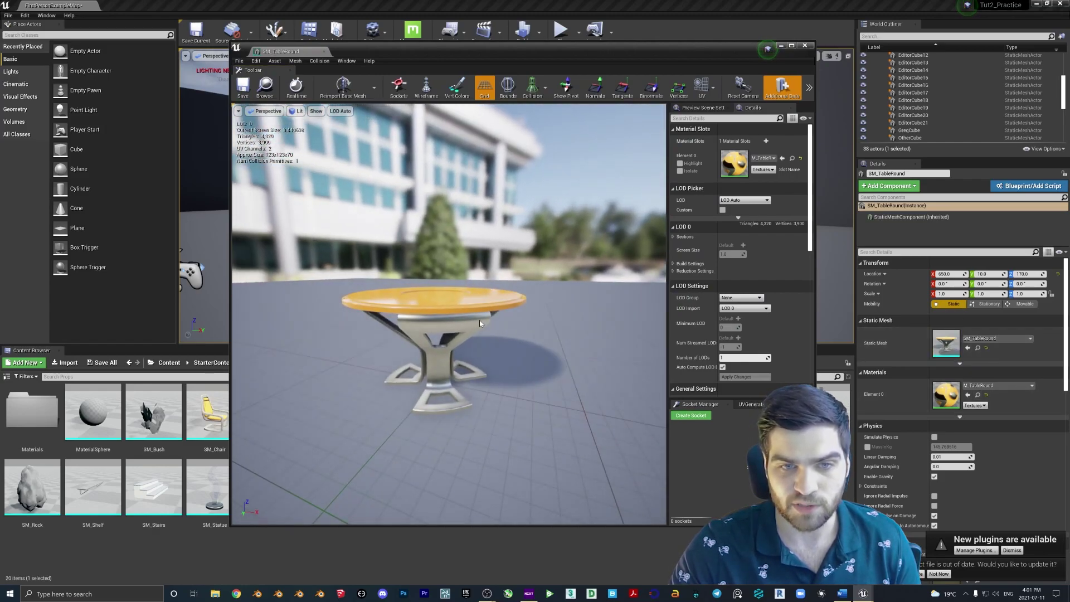
{"action": "scroll", "coordinate": [746, 270], "scroll_direction": "down", "scroll_amount": 2}
{"action": "scroll", "coordinate": [741, 278], "scroll_direction": "down", "scroll_amount": 4}
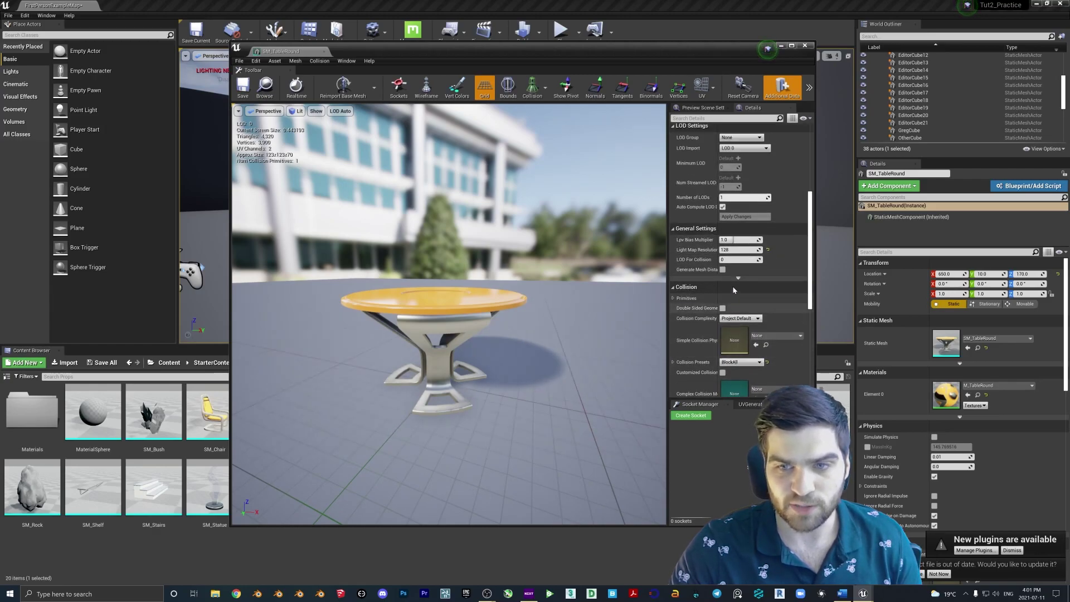
{"action": "scroll", "coordinate": [730, 289], "scroll_direction": "up", "scroll_amount": 2}
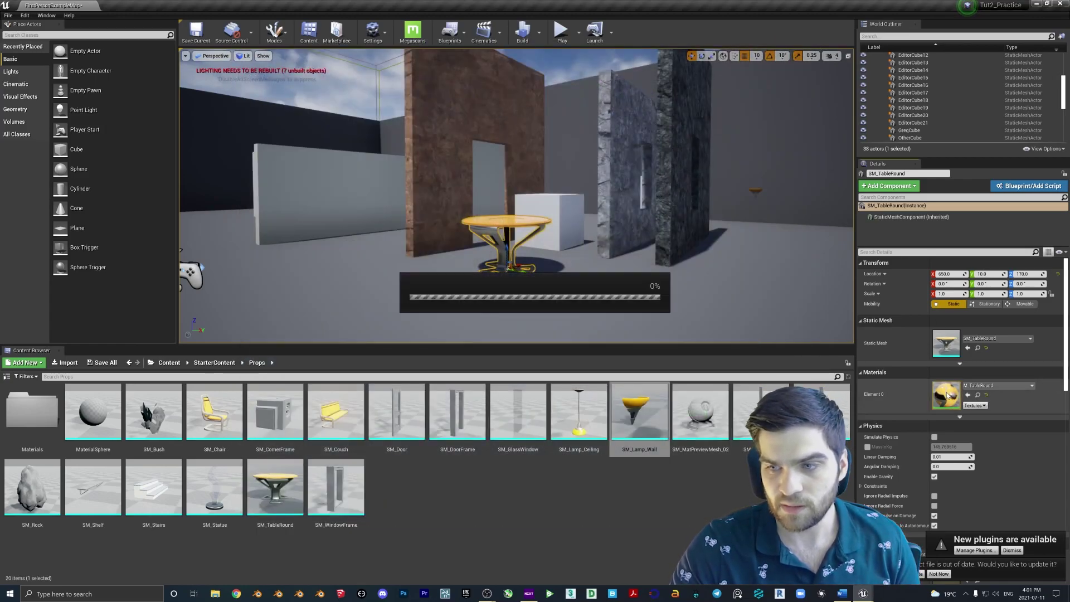
Step: Examine the node graph of the round table's M_TableRound material and close the material editor
{"action": "scroll", "coordinate": [535, 267], "scroll_direction": "down", "scroll_amount": 5}
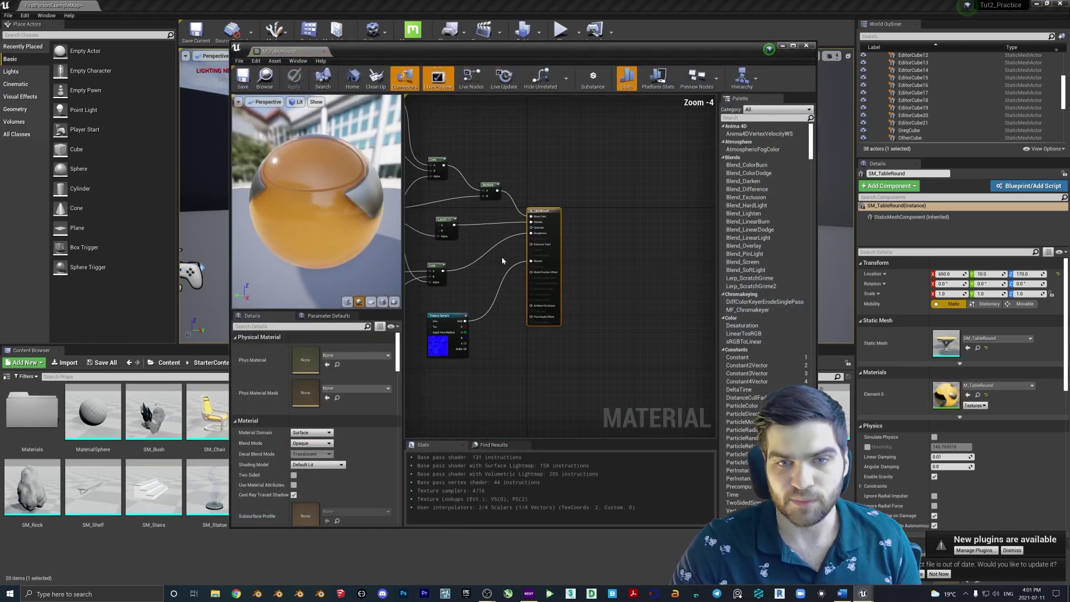
{"action": "right_click_drag", "start_coordinate": [591, 272], "coordinate": [537, 272]}
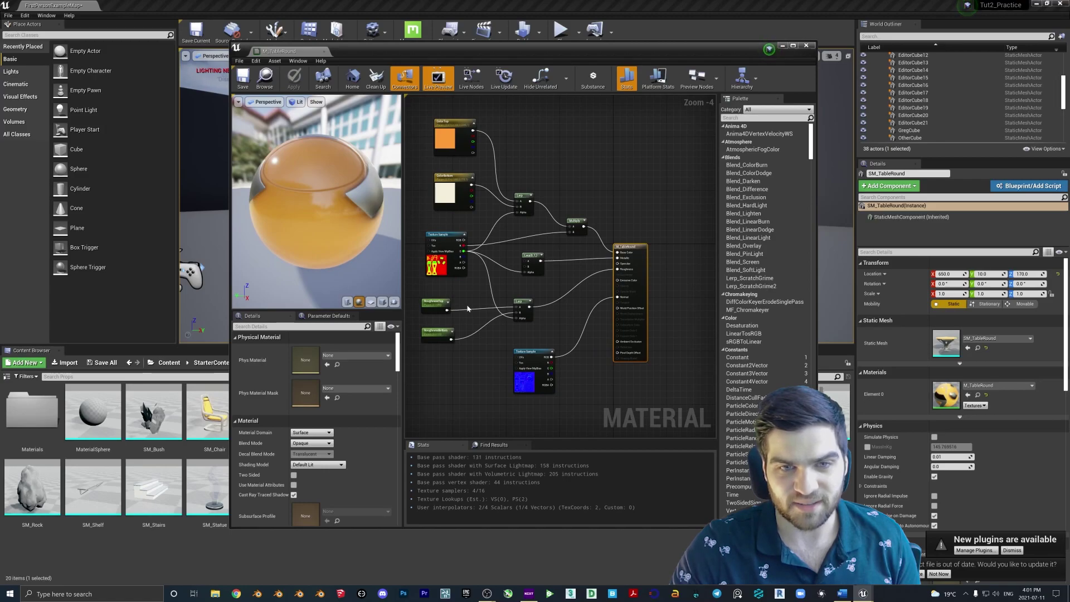
{"action": "right_click_drag", "start_coordinate": [495, 236], "coordinate": [509, 240]}
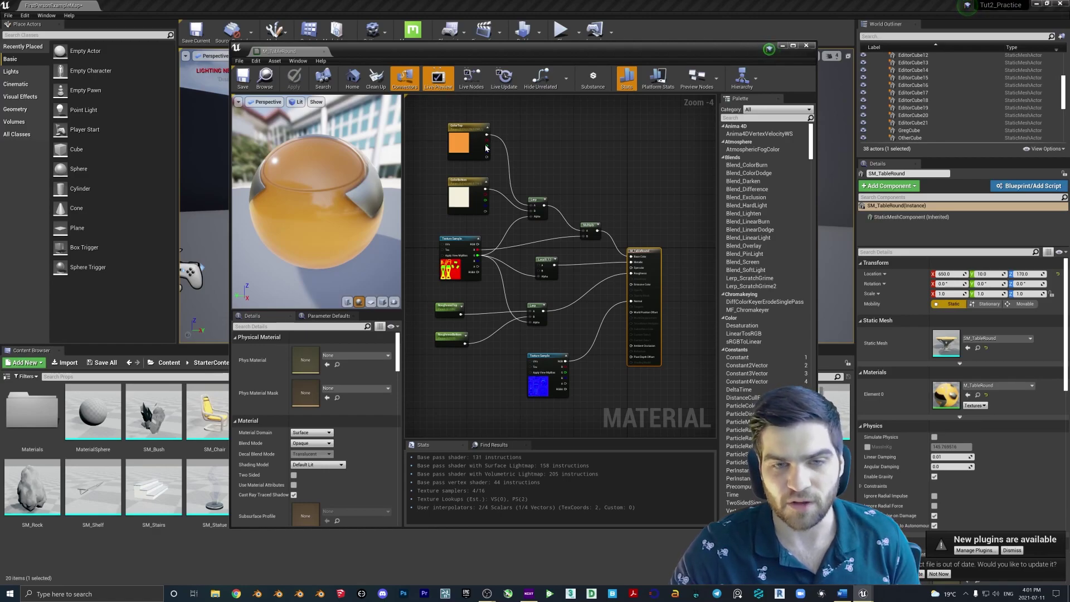
{"action": "left_click", "coordinate": [813, 47]}
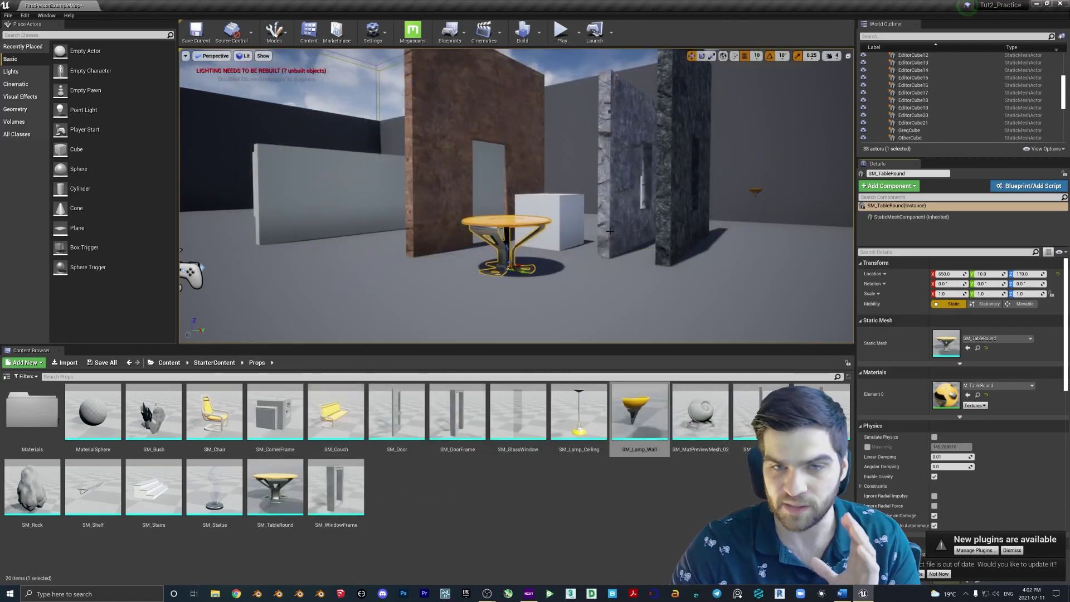
Step: Open the slate window wall's M_Rock_Slate material from its material slot, view it and close the editor
{"action": "left_click", "coordinate": [626, 145]}
{"action": "double_click", "coordinate": [946, 395]}
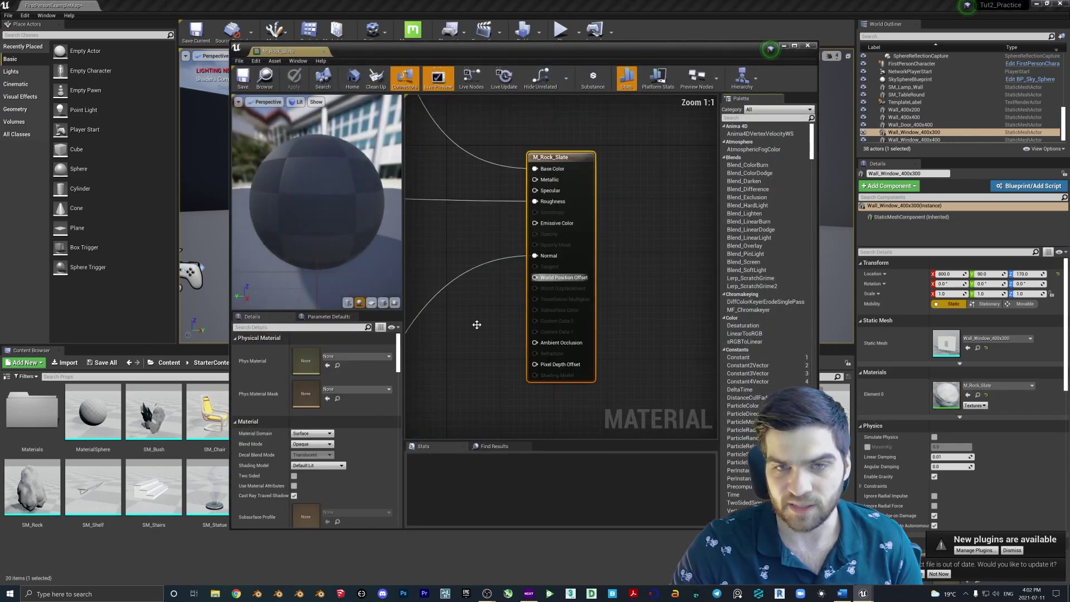
{"action": "left_click", "coordinate": [807, 45]}
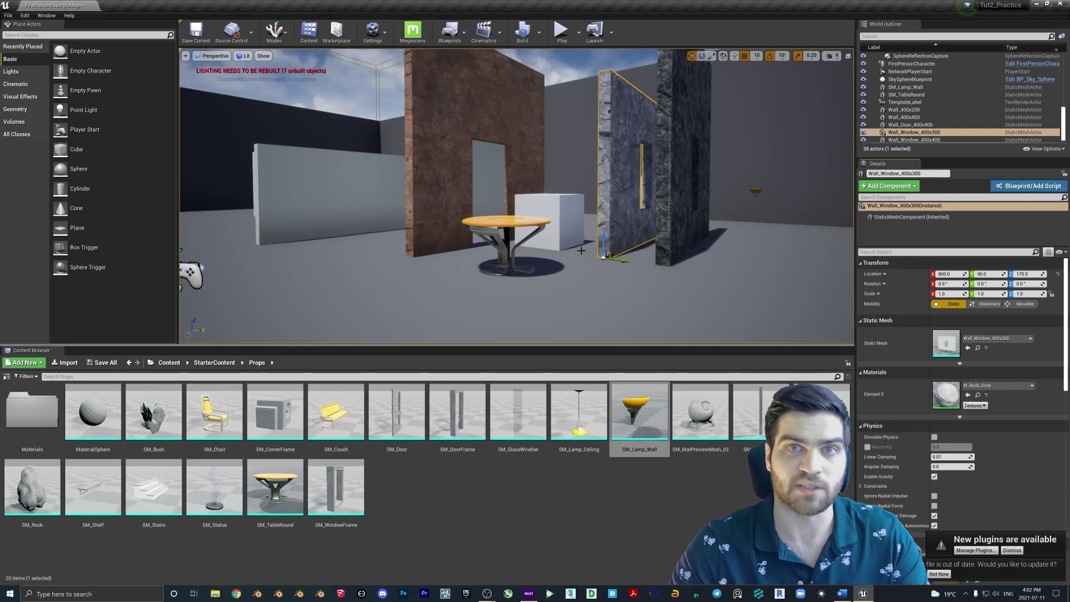
Step: Locate the Wall_Window_400x300 actor's static mesh and its assigned material among the project assets
{"action": "left_click", "coordinate": [592, 497]}
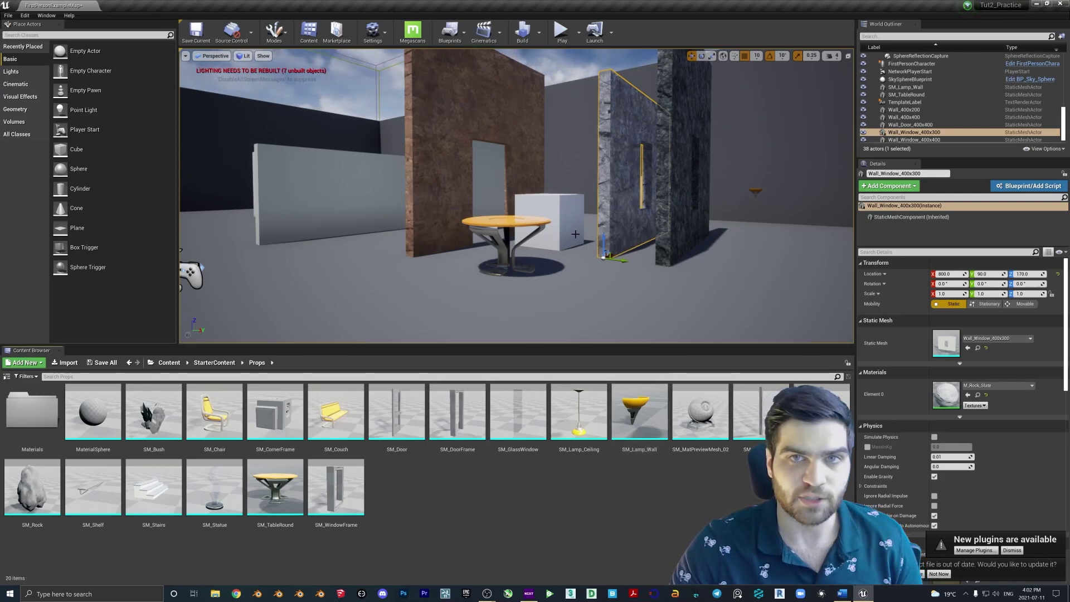
{"action": "left_click", "coordinate": [978, 348]}
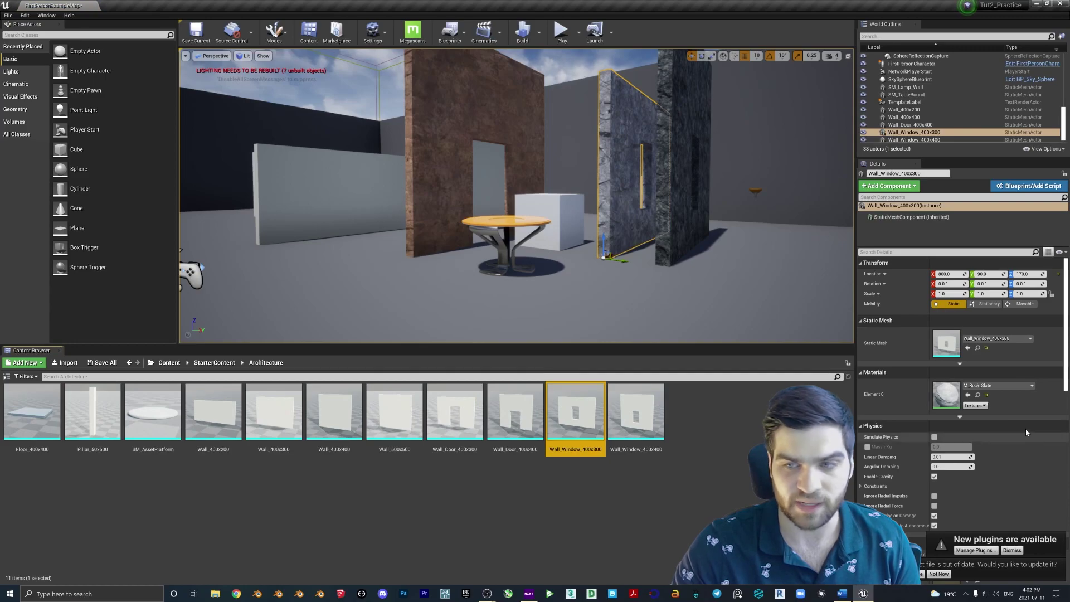
{"action": "left_click", "coordinate": [977, 395]}
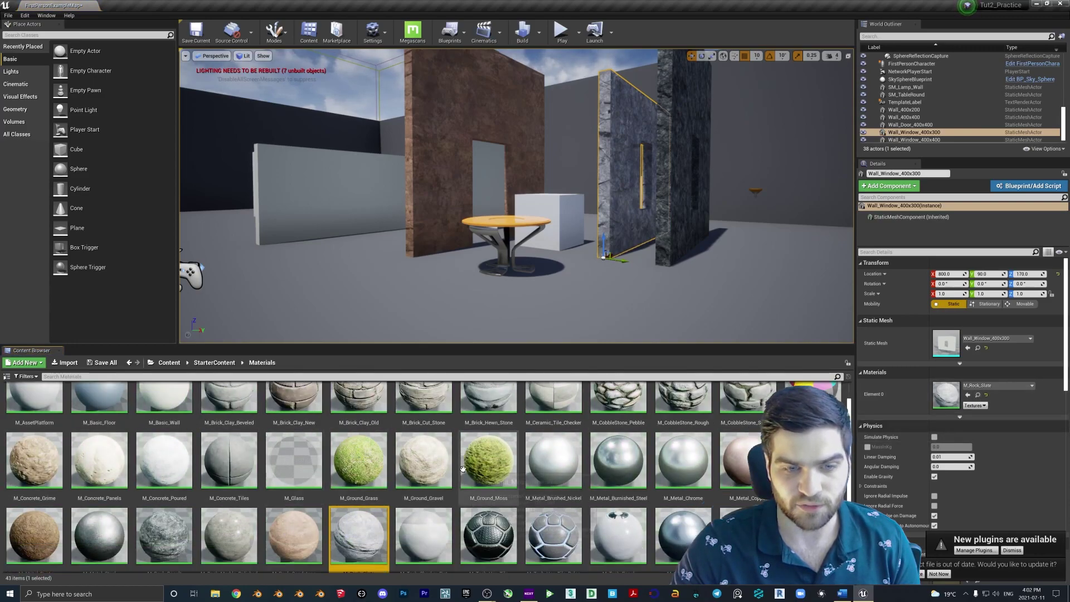
Step: Open M_Rock_Slate from the Materials folder and again from the wall's material slot, closing the material editor each time
{"action": "double_click", "coordinate": [354, 509]}
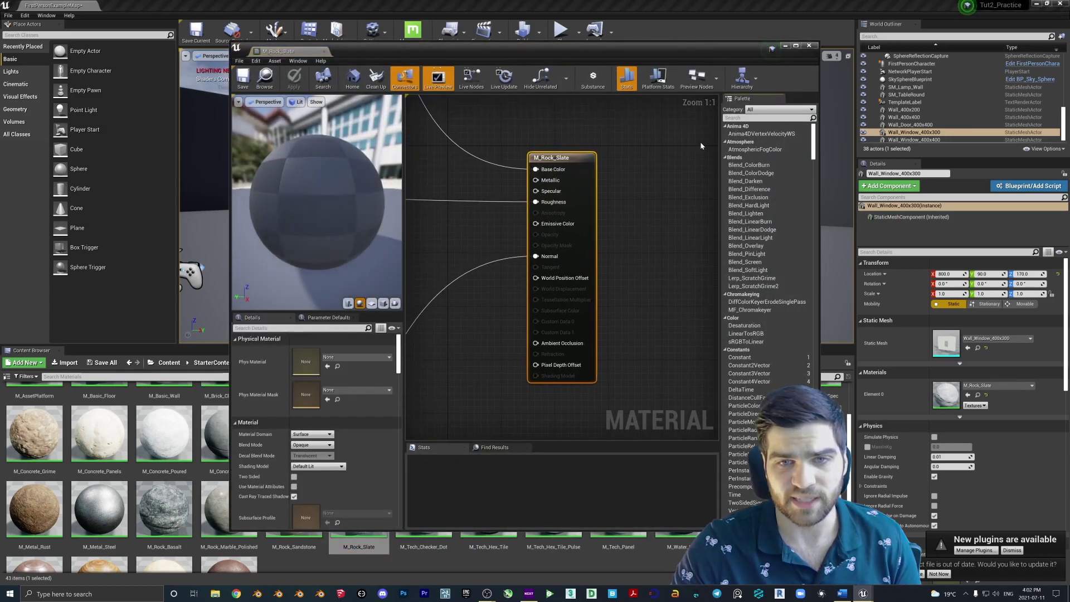
{"action": "left_click", "coordinate": [809, 47]}
{"action": "double_click", "coordinate": [951, 388]}
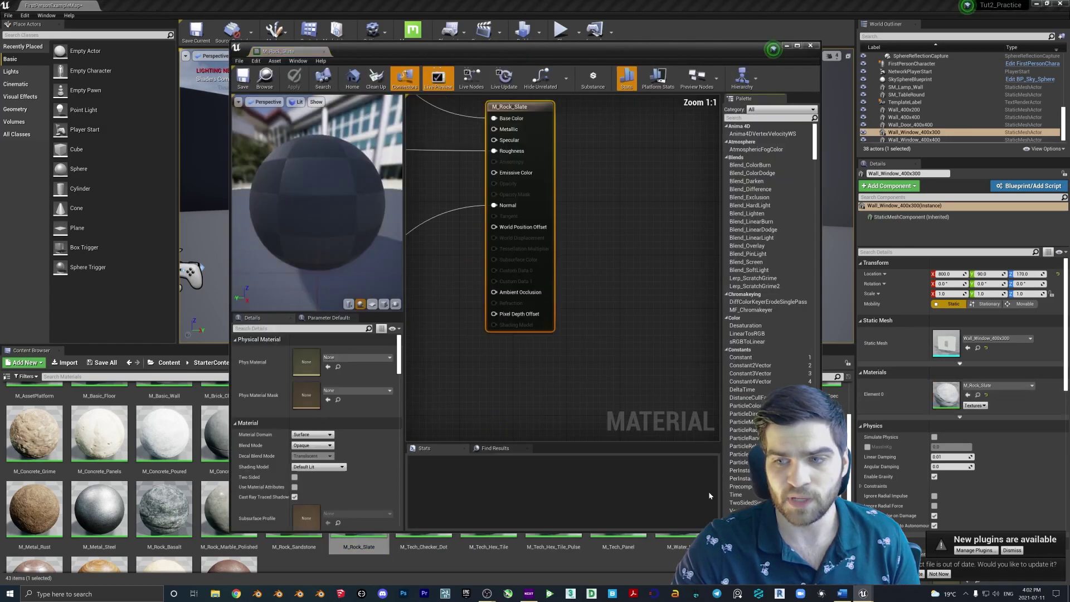
{"action": "left_click", "coordinate": [810, 46]}
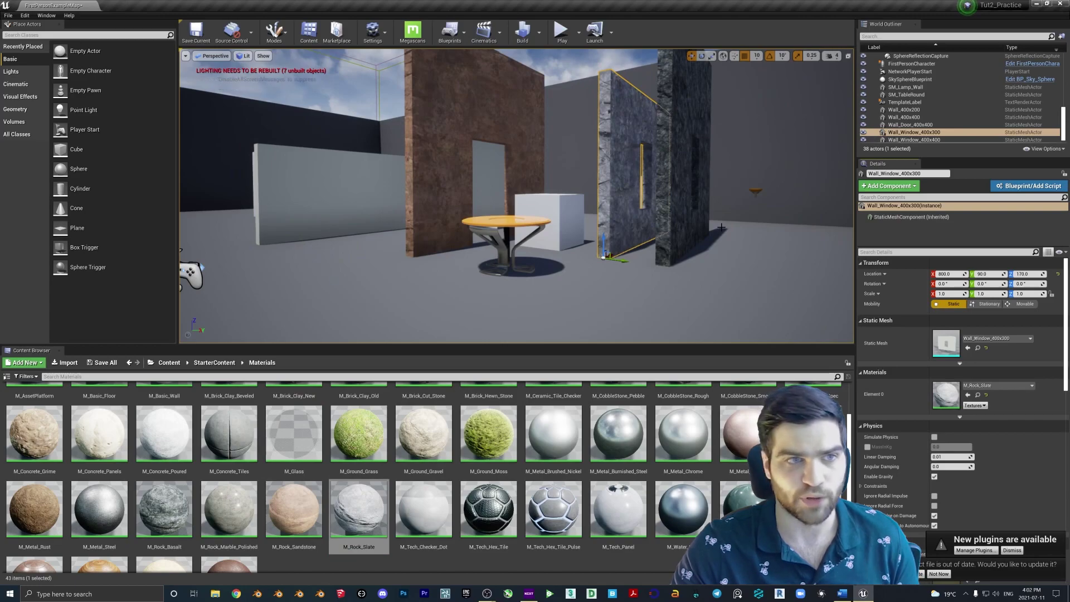
Step: Place a Cube, a Sphere and a Cylinder around the player start, raised slightly above the floor
{"action": "left_click_drag", "start_coordinate": [581, 214], "coordinate": [352, 225]}
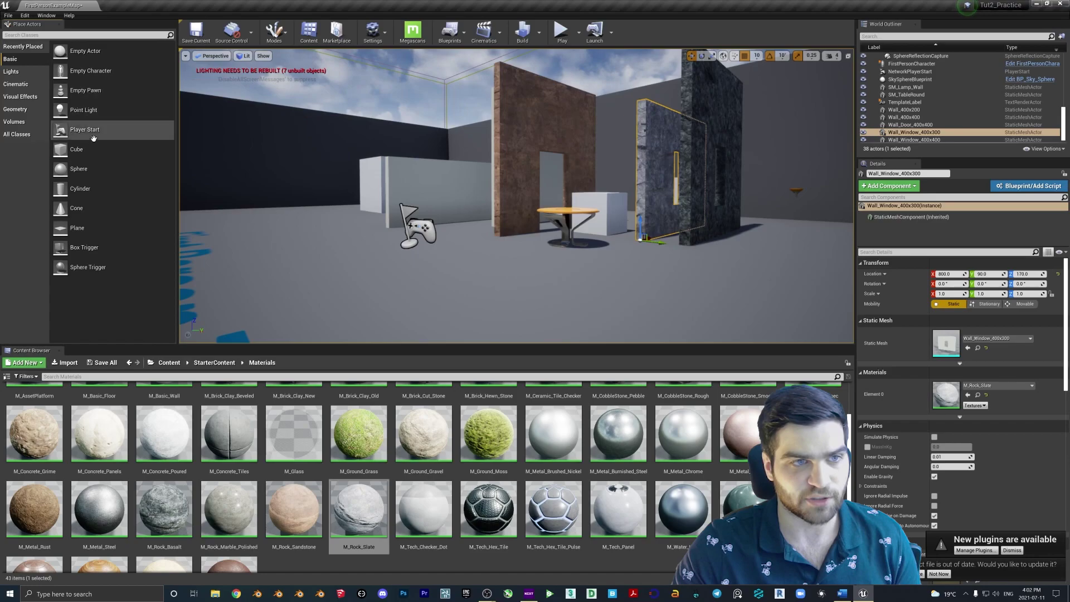
{"action": "left_click_drag", "start_coordinate": [76, 149], "coordinate": [311, 257]}
{"action": "right_click_drag", "start_coordinate": [327, 260], "coordinate": [333, 261]}
{"action": "key", "text": "w"}
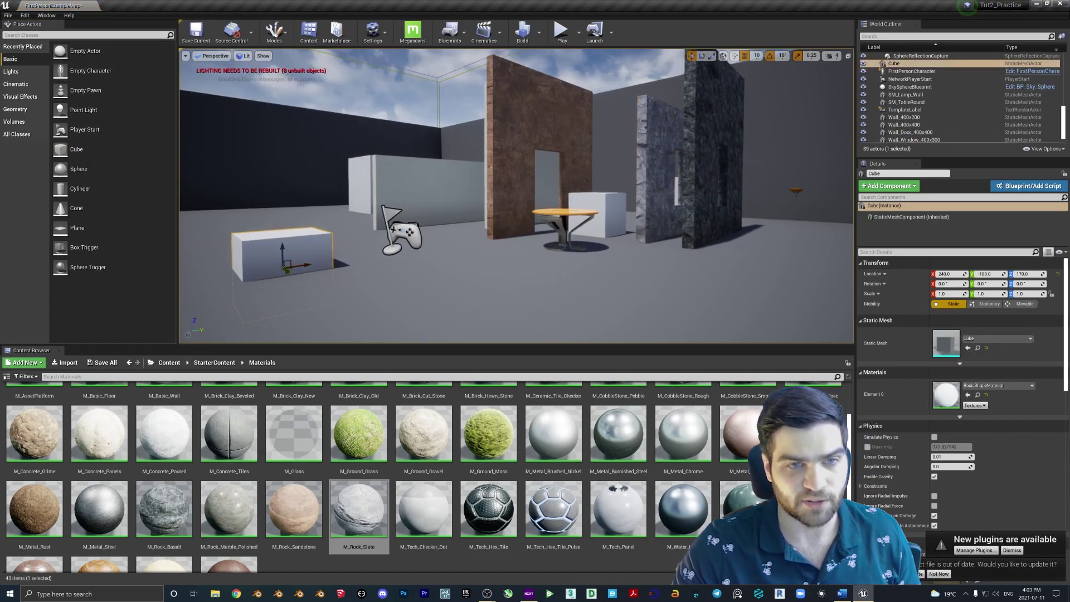
{"action": "left_click_drag", "start_coordinate": [78, 169], "coordinate": [411, 254]}
{"action": "left_click_drag", "start_coordinate": [80, 188], "coordinate": [521, 228]}
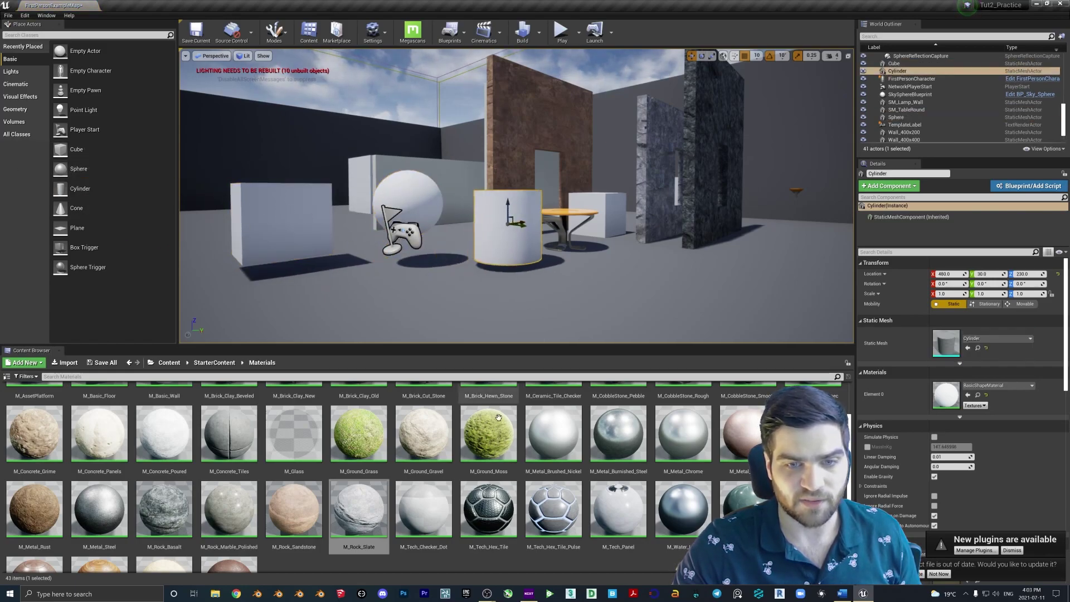
Step: Apply M_Ground_Moss to the cylinder, M_Metal_Brushed_Nickel to the sphere and M_Metal_Burnished_Steel to the cube
{"action": "left_click_drag", "start_coordinate": [488, 433], "coordinate": [507, 229]}
{"action": "left_click_drag", "start_coordinate": [553, 433], "coordinate": [406, 206]}
{"action": "left_click_drag", "start_coordinate": [618, 422], "coordinate": [269, 238]}
{"action": "right_click_drag", "start_coordinate": [659, 296], "coordinate": [627, 221]}
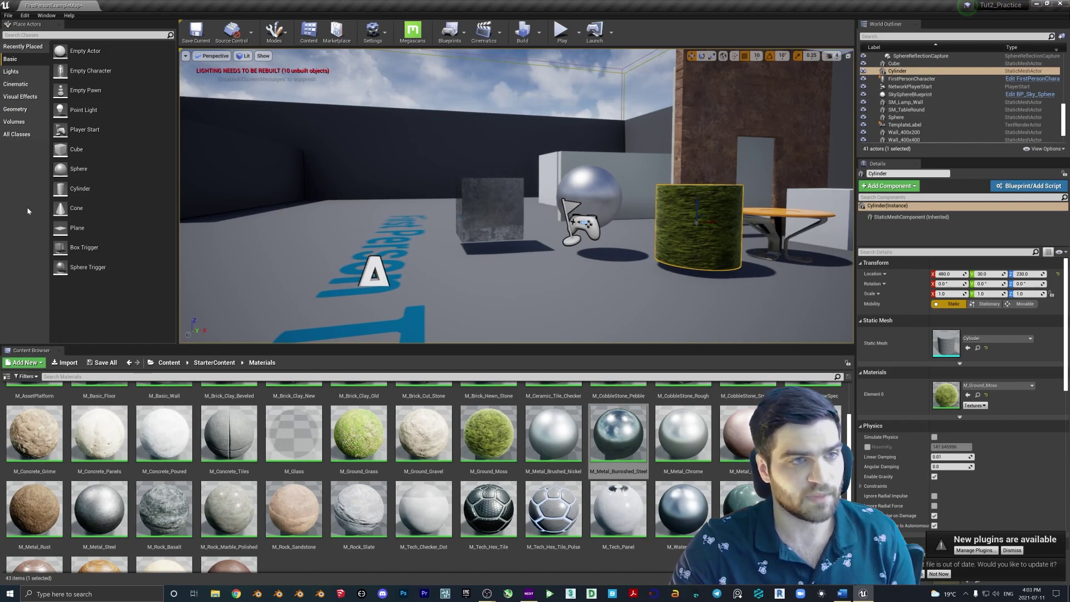
Step: Try out a Directional Light and a Point Light near the cube, deleting each one after placing it
{"action": "left_click", "coordinate": [11, 71]}
{"action": "left_click_drag", "start_coordinate": [84, 51], "coordinate": [407, 218]}
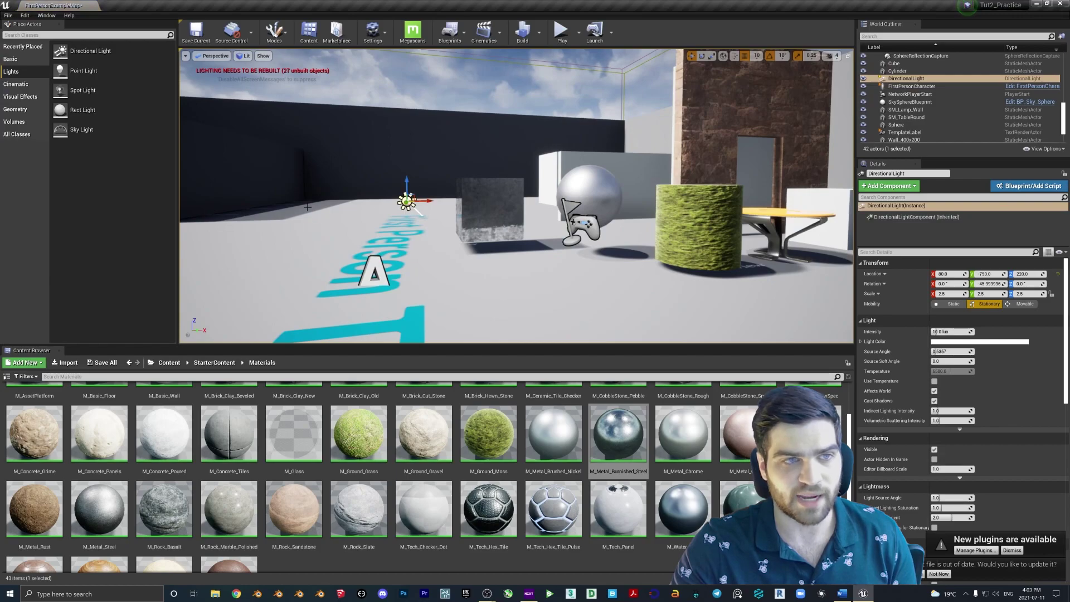
{"action": "key", "text": "Delete"}
{"action": "left_click_drag", "start_coordinate": [84, 71], "coordinate": [460, 87]}
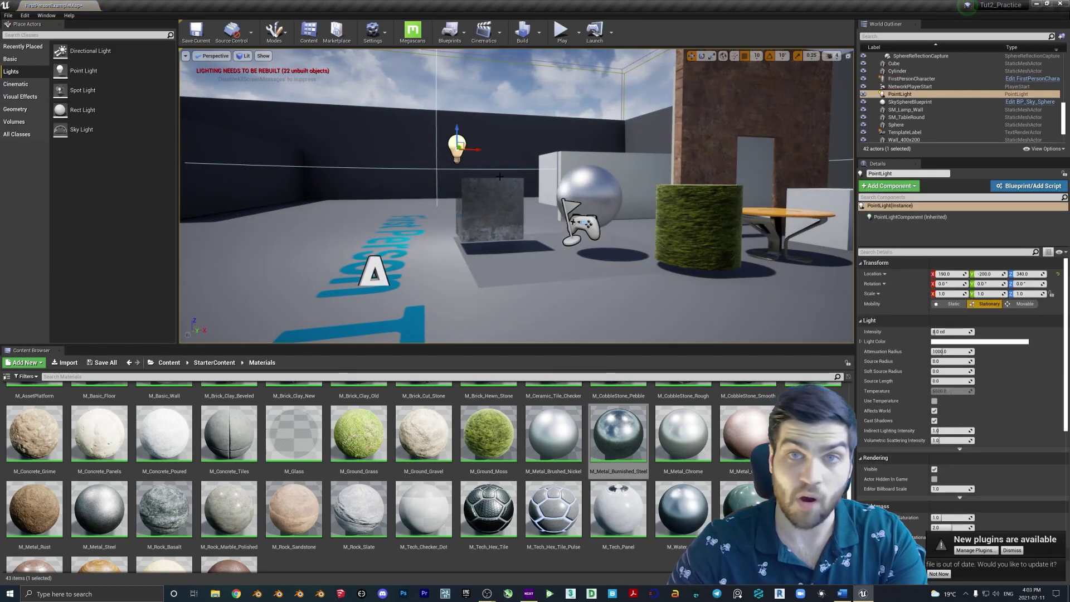
{"action": "key", "text": "Delete"}
Step: Place a Spot Light above the cube, swap it for a Rect Light and rotate the Rect Light to face the floor
{"action": "left_click_drag", "start_coordinate": [83, 90], "coordinate": [495, 42]}
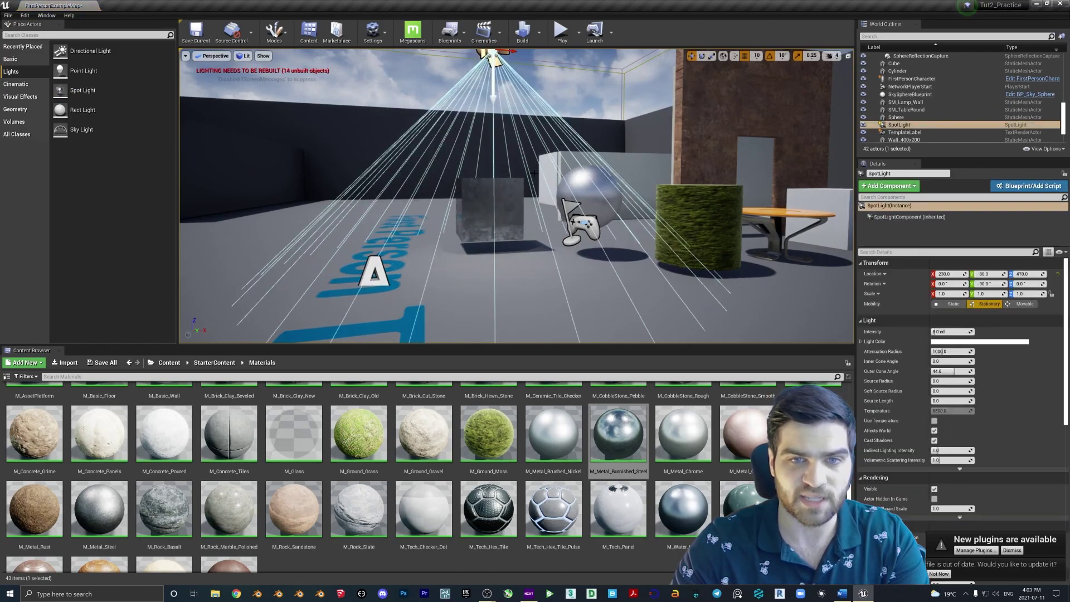
{"action": "right_click_drag", "start_coordinate": [526, 156], "coordinate": [522, 143]}
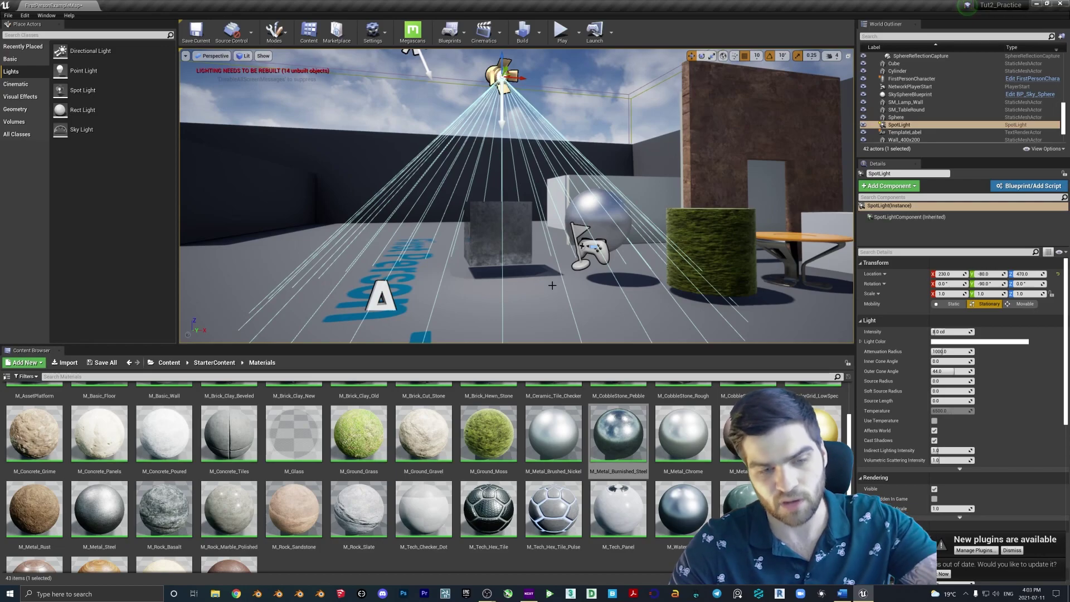
{"action": "left_click_drag", "start_coordinate": [72, 110], "coordinate": [427, 125]}
{"action": "key", "text": "e"}
{"action": "left_click_drag", "start_coordinate": [446, 161], "coordinate": [413, 194]}
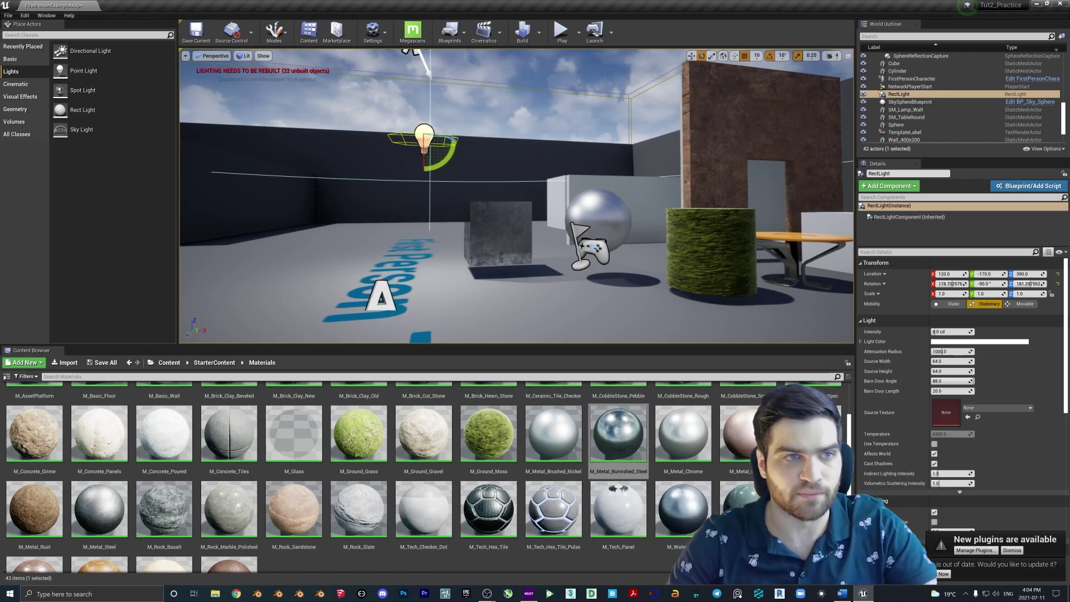
Step: Try out a Sky Light near the cube, and delete both the Sky Light and the Rect Light
{"action": "left_click_drag", "start_coordinate": [78, 130], "coordinate": [431, 230]}
{"action": "key", "text": "Delete"}
{"action": "right_click_drag", "start_coordinate": [441, 232], "coordinate": [497, 243]}
{"action": "left_click", "coordinate": [426, 153]}
{"action": "key", "text": "Delete"}
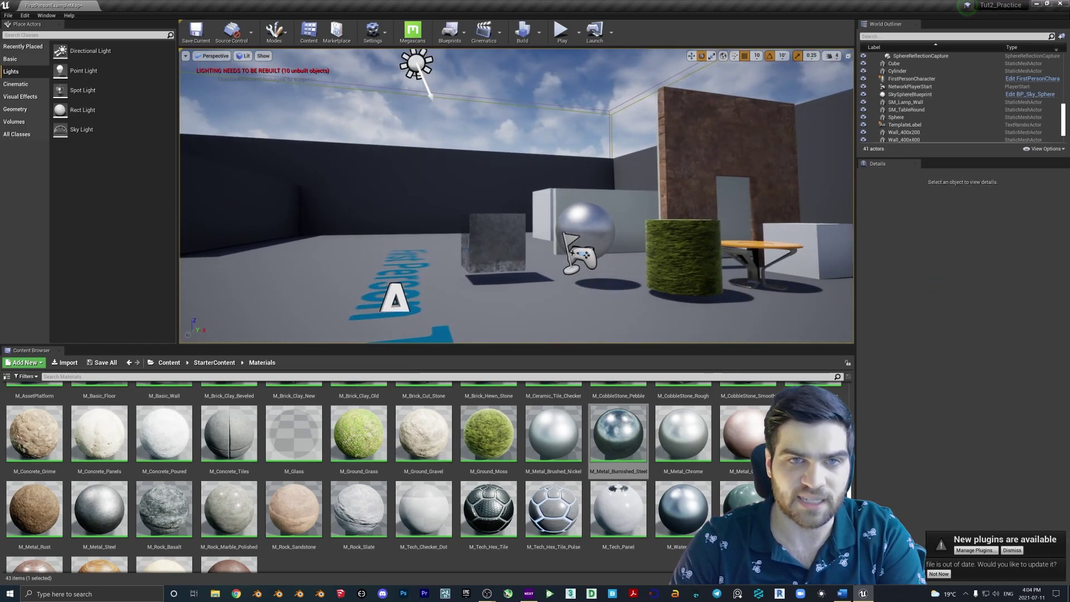
Step: Try deleting the Light Source directional light despite its SkySphereBlueprint reference, and undo the deletion
{"action": "left_click", "coordinate": [416, 64]}
{"action": "key", "text": "Delete"}
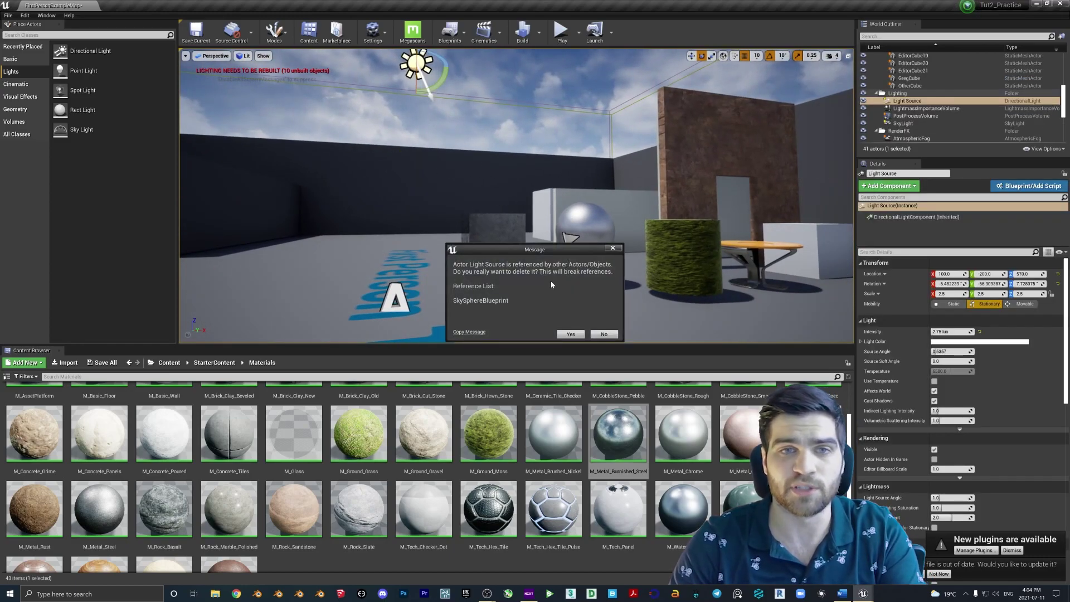
{"action": "left_click", "coordinate": [569, 334]}
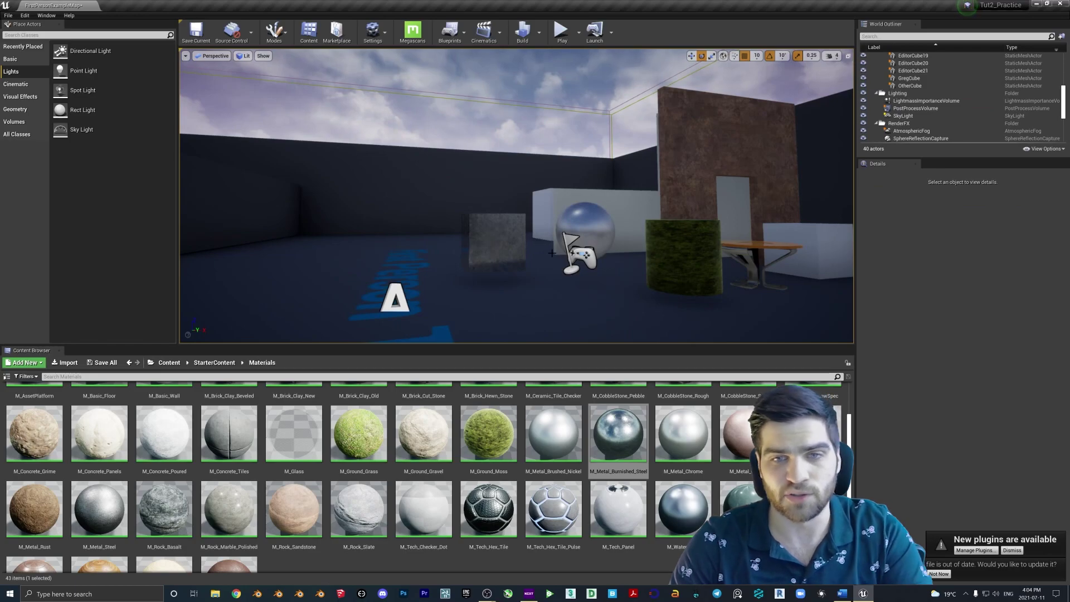
{"action": "key", "text": "ctrl+z"}
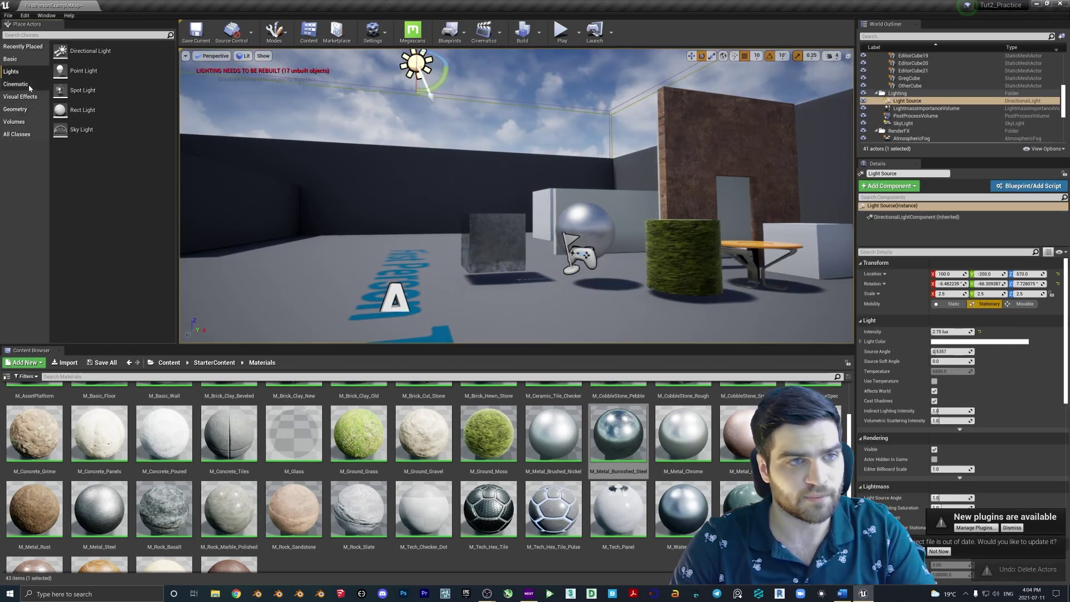
Step: Place a Post Process Volume from the visual effects actors on the floor beside the steel cube
{"action": "left_click", "coordinate": [25, 84]}
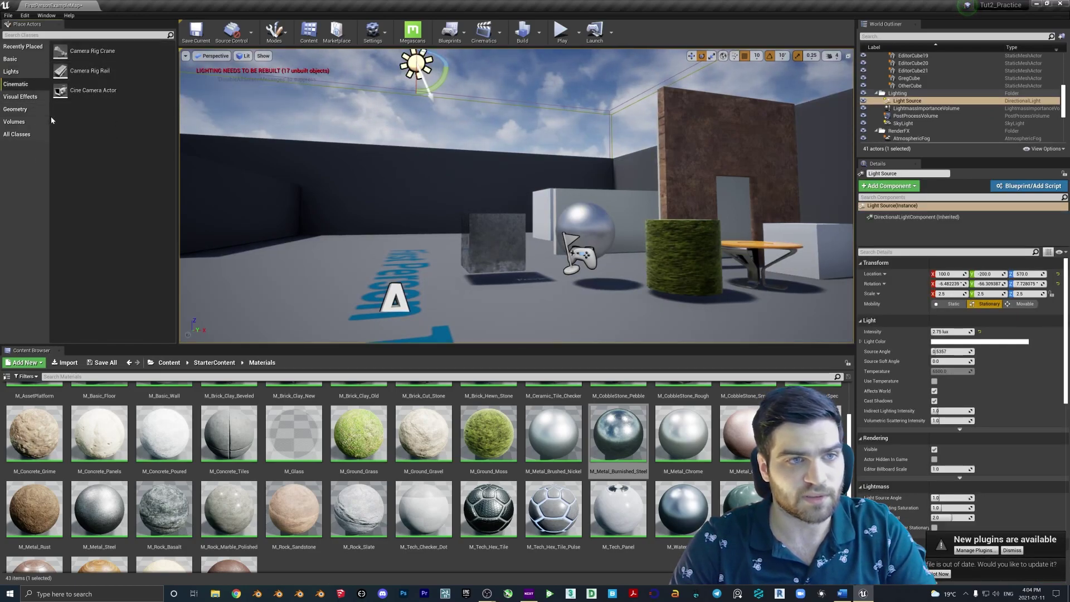
{"action": "left_click", "coordinate": [22, 96]}
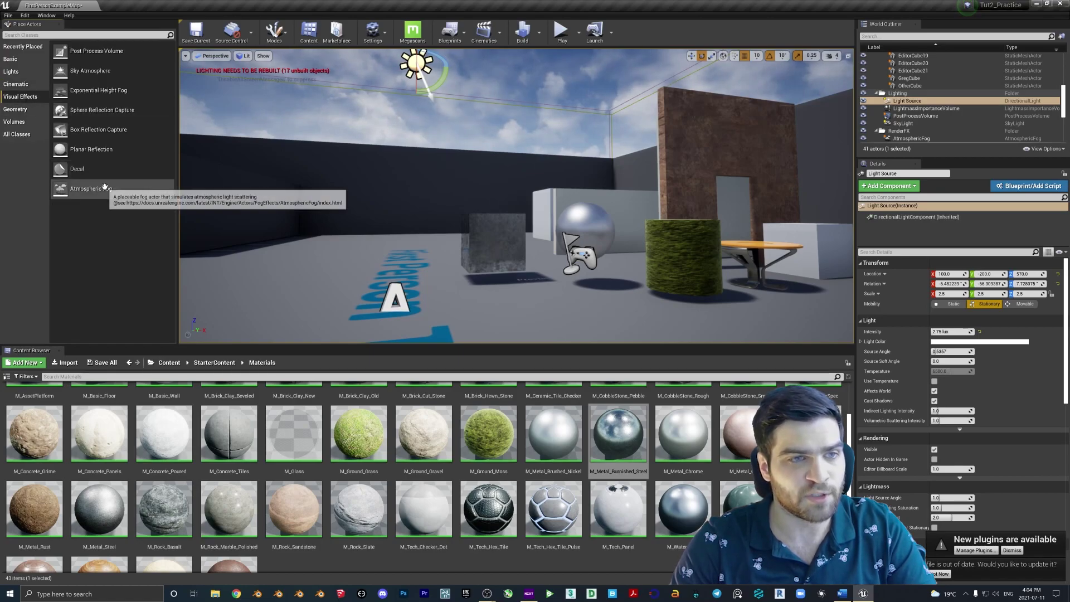
{"action": "left_click_drag", "start_coordinate": [88, 53], "coordinate": [386, 268]}
{"action": "right_click_drag", "start_coordinate": [386, 268], "coordinate": [361, 260]}
{"action": "right_click_drag", "start_coordinate": [507, 251], "coordinate": [504, 251]}
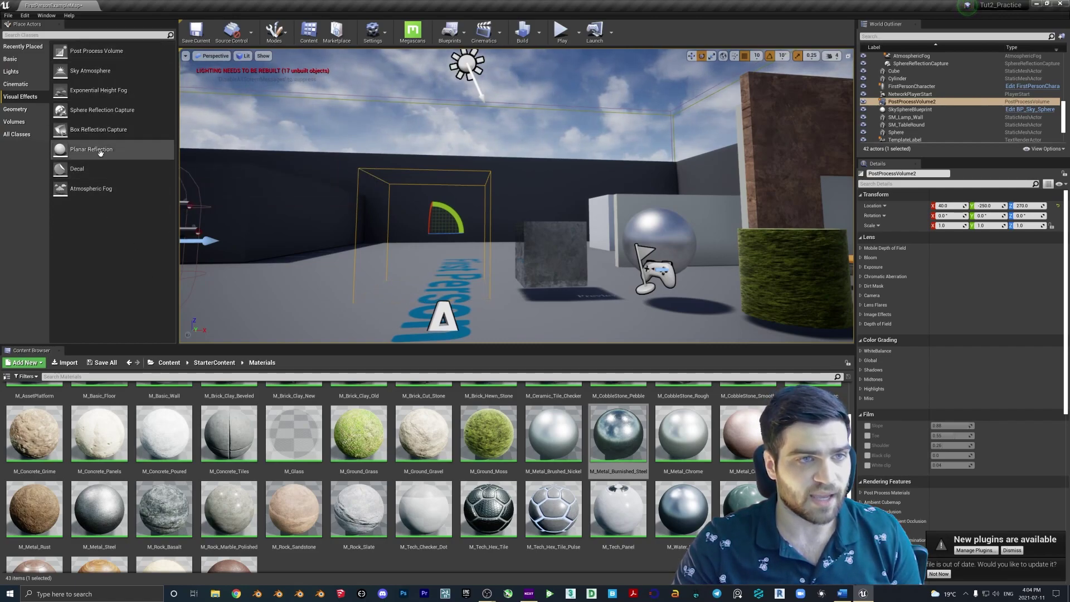
Step: Try out a Box brush and a Cylinder brush from the geometry actors beside the cube, and delete both
{"action": "left_click", "coordinate": [16, 107]}
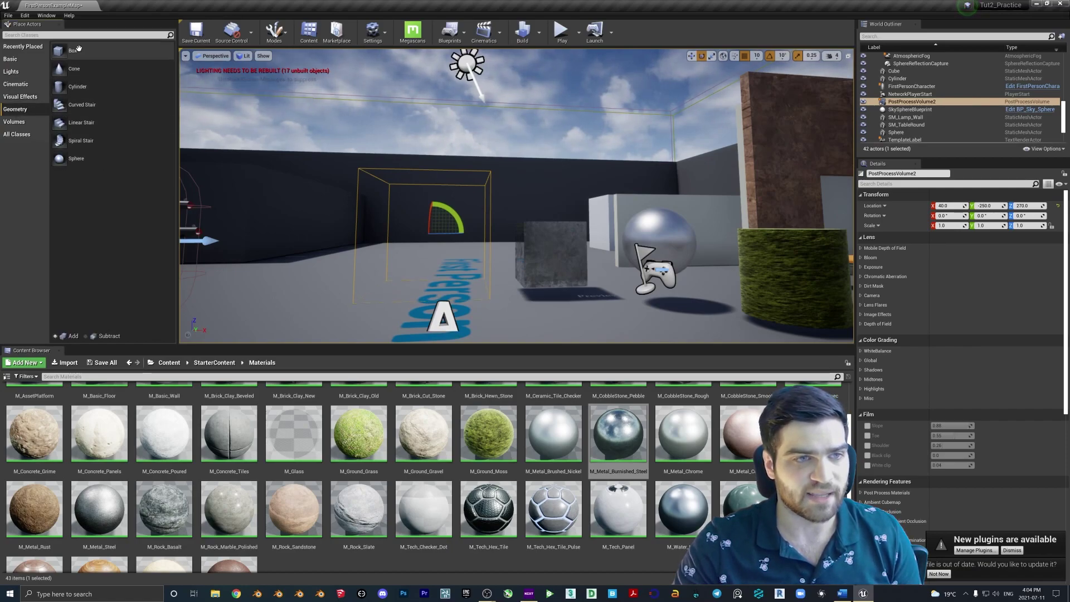
{"action": "left_click_drag", "start_coordinate": [72, 50], "coordinate": [417, 268]}
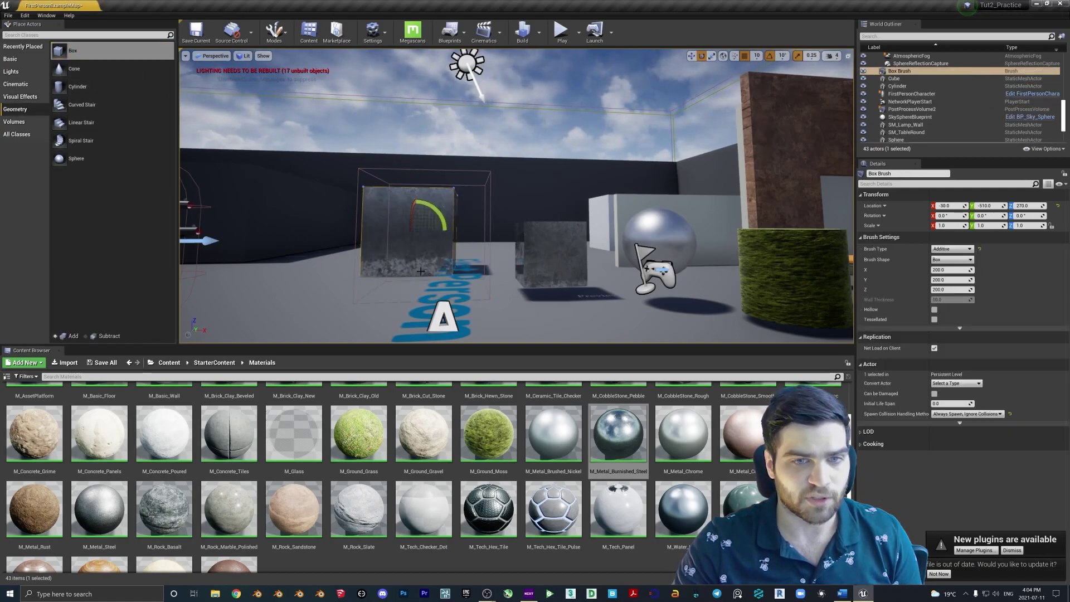
{"action": "mouse_move", "coordinate": [77, 87]}
{"action": "left_mouse_down"}
{"action": "mouse_move", "coordinate": [320, 287]}
{"action": "mouse_move", "coordinate": [410, 245]}
{"action": "left_mouse_up"}
{"action": "right_click_drag", "start_coordinate": [411, 245], "coordinate": [371, 250]}
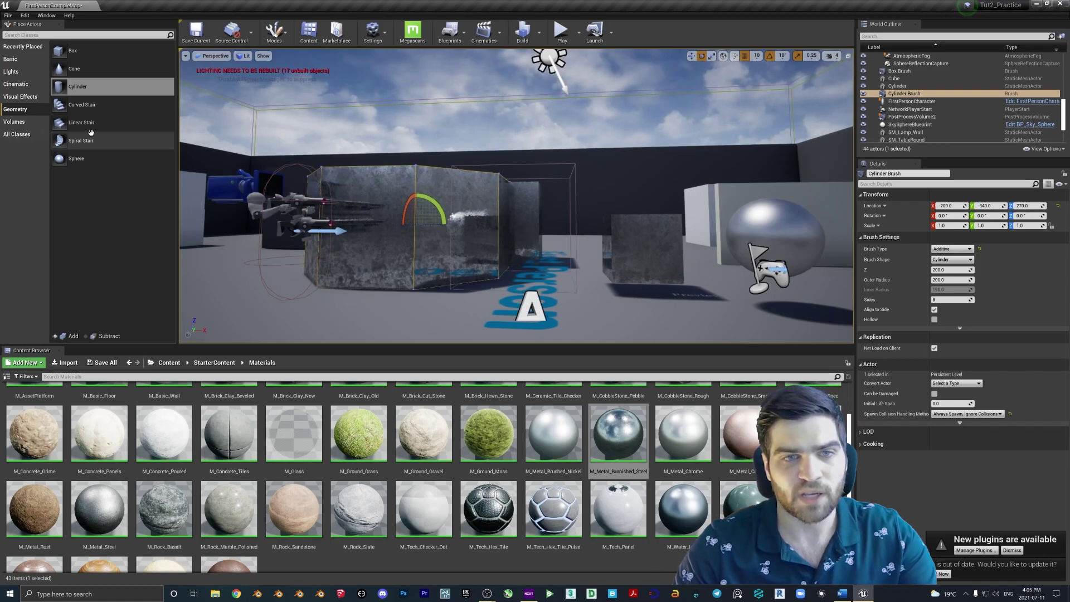
{"action": "key", "text": "Delete"}
{"action": "left_click", "coordinate": [510, 218]}
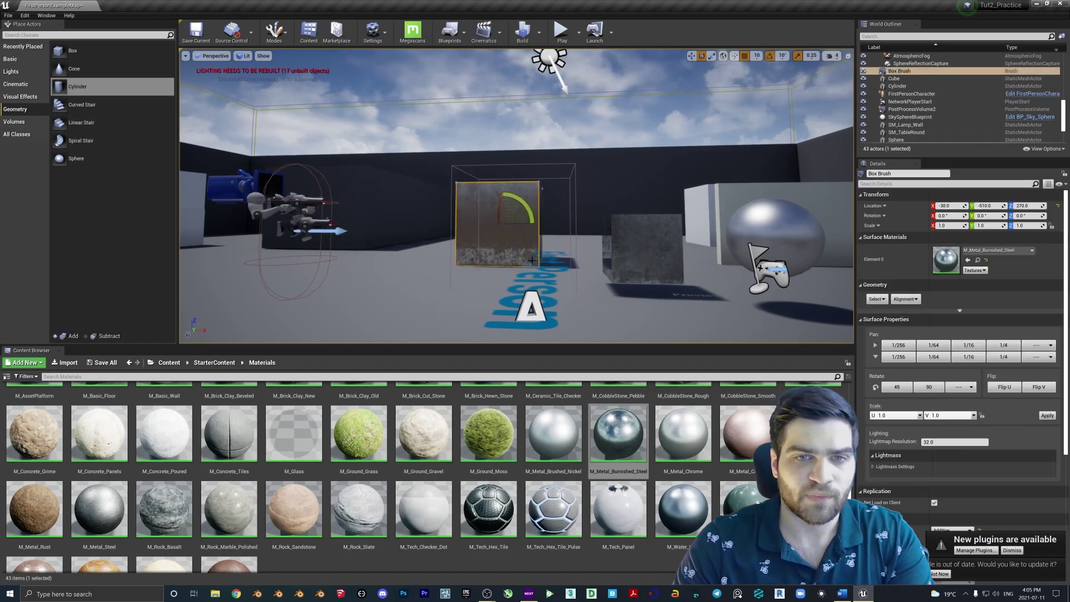
{"action": "key", "text": "Delete"}
Step: Try out a basic Cube in the level for comparison with the geometry brushes, and delete it
{"action": "left_click", "coordinate": [17, 58]}
{"action": "left_click_drag", "start_coordinate": [91, 152], "coordinate": [446, 244]}
{"action": "key", "text": "Delete"}
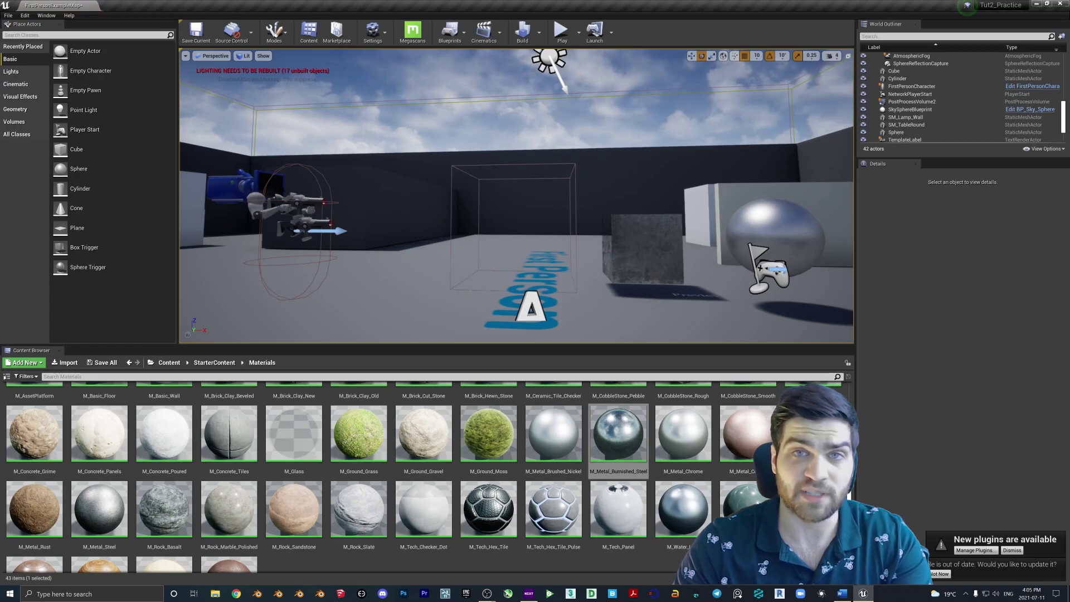
Step: Place a Lightmass Importance Volume on the floor between the first-person character and the Post Process Volume
{"action": "left_click", "coordinate": [14, 122]}
{"action": "scroll", "coordinate": [125, 152], "scroll_direction": "down", "scroll_amount": 3}
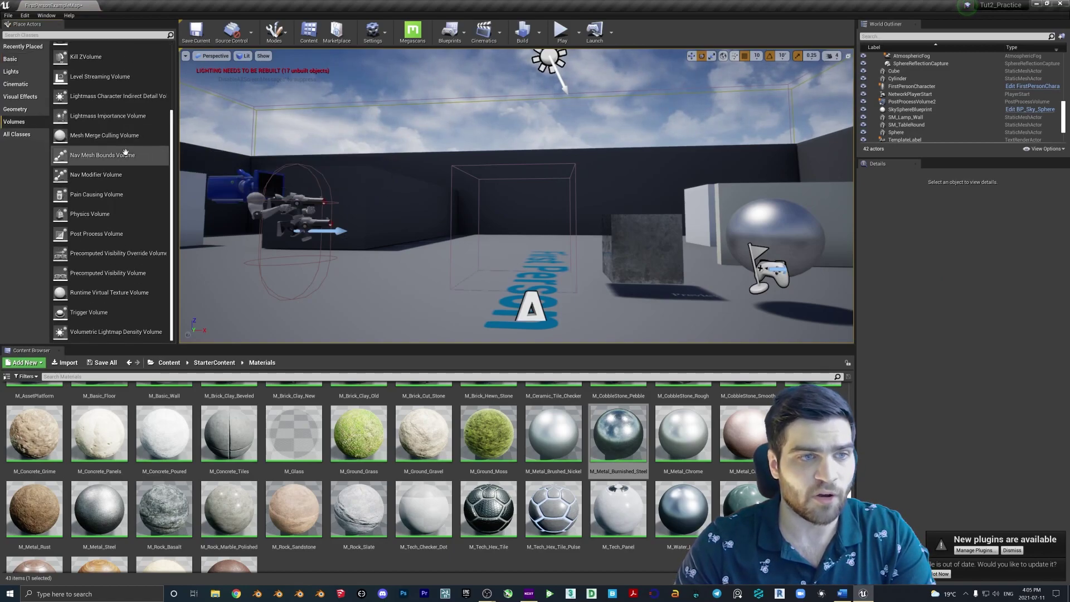
{"action": "scroll", "coordinate": [126, 167], "scroll_direction": "up", "scroll_amount": 3}
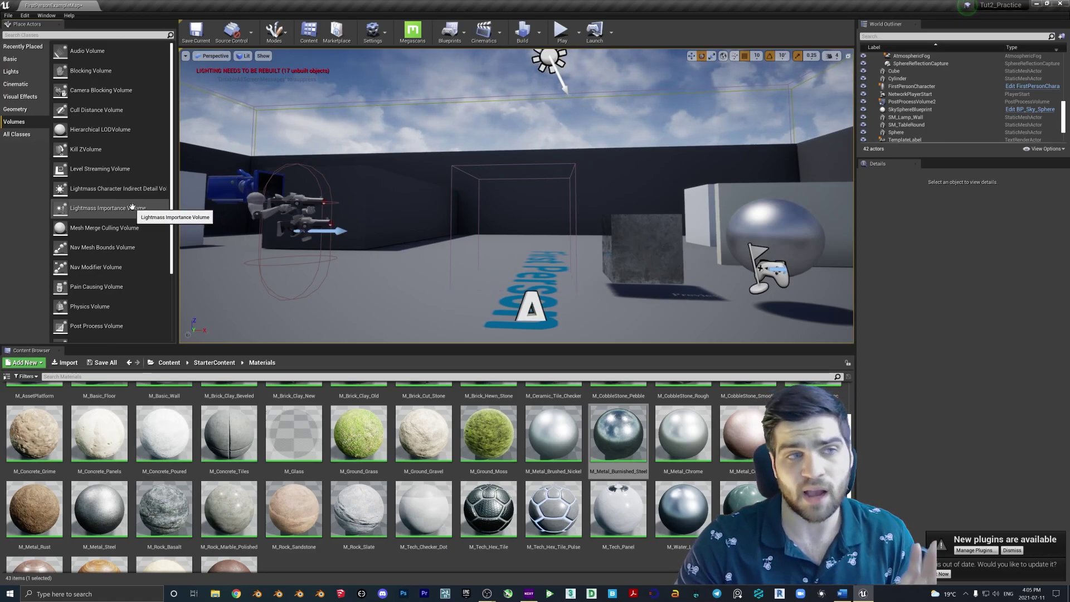
{"action": "left_click_drag", "start_coordinate": [128, 208], "coordinate": [461, 277]}
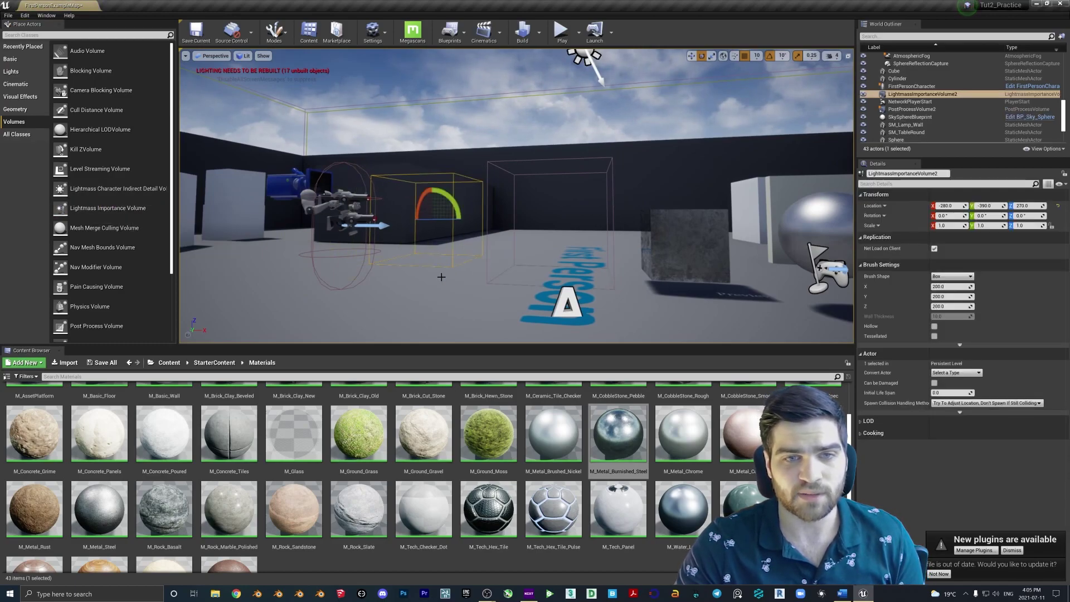
{"action": "right_click_drag", "start_coordinate": [505, 233], "coordinate": [523, 234]}
{"action": "key", "text": "s"}
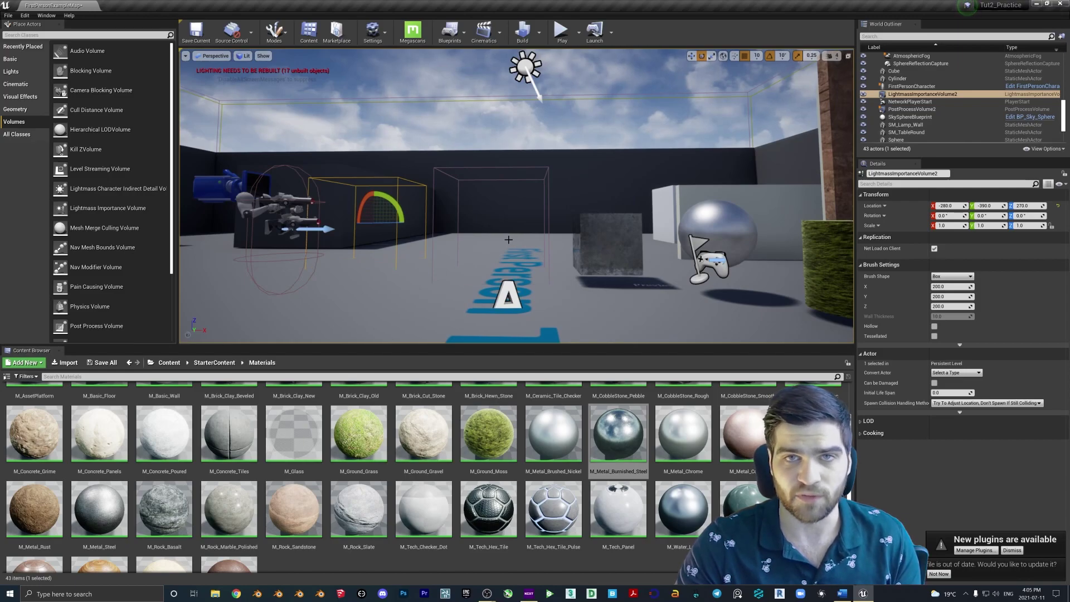
Step: Try out another Post Process Volume from the volume actors near the floor text, and delete it
{"action": "scroll", "coordinate": [112, 245], "scroll_direction": "down", "scroll_amount": 5}
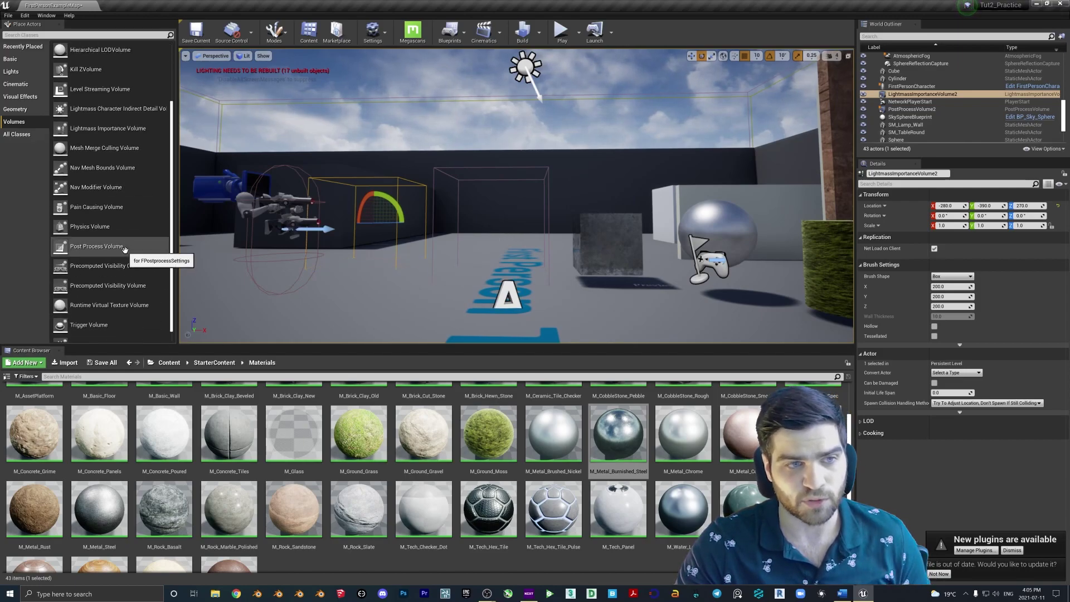
{"action": "left_click_drag", "start_coordinate": [95, 235], "coordinate": [508, 253]}
{"action": "key", "text": "Delete"}
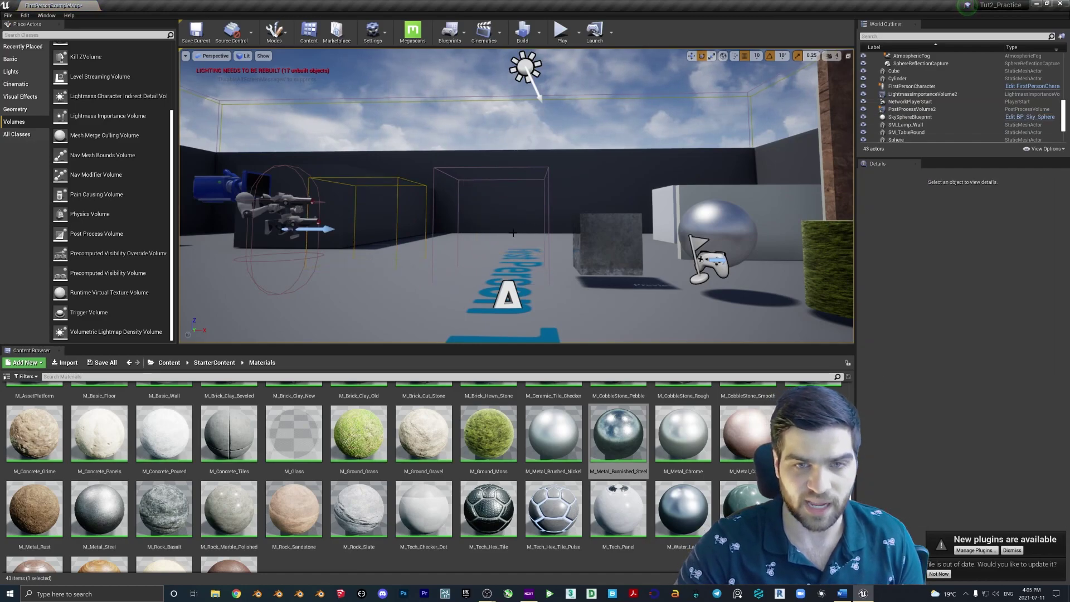
Step: Place a Trigger Volume inside the Post Process Volume and a Blocking Volume over the floor in front of it
{"action": "left_click_drag", "start_coordinate": [278, 299], "coordinate": [504, 258]}
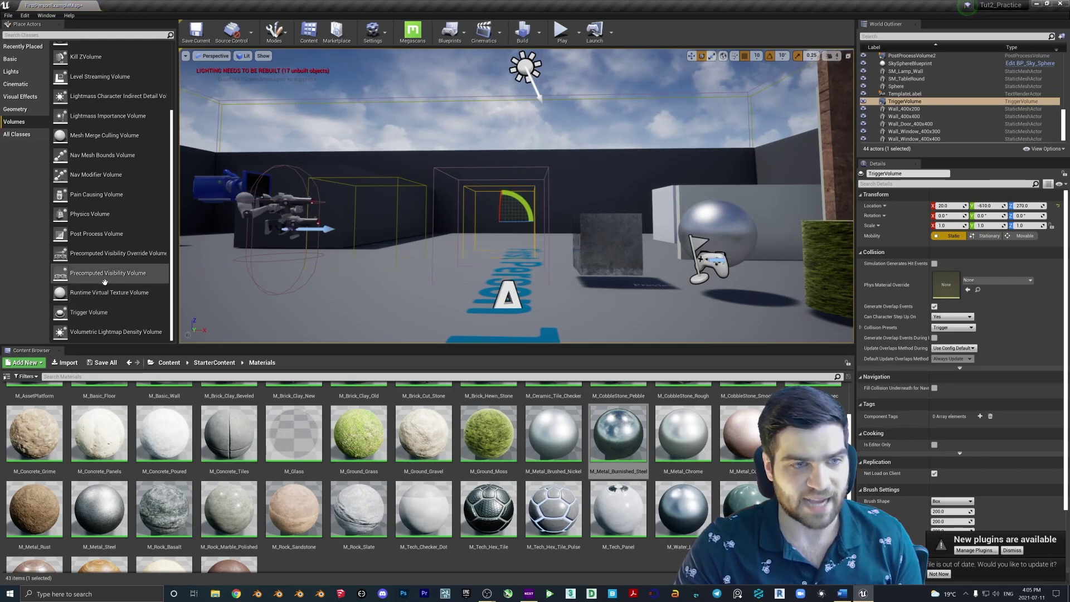
{"action": "scroll", "coordinate": [112, 278], "scroll_direction": "up", "scroll_amount": 3}
{"action": "scroll", "coordinate": [112, 274], "scroll_direction": "up", "scroll_amount": 1}
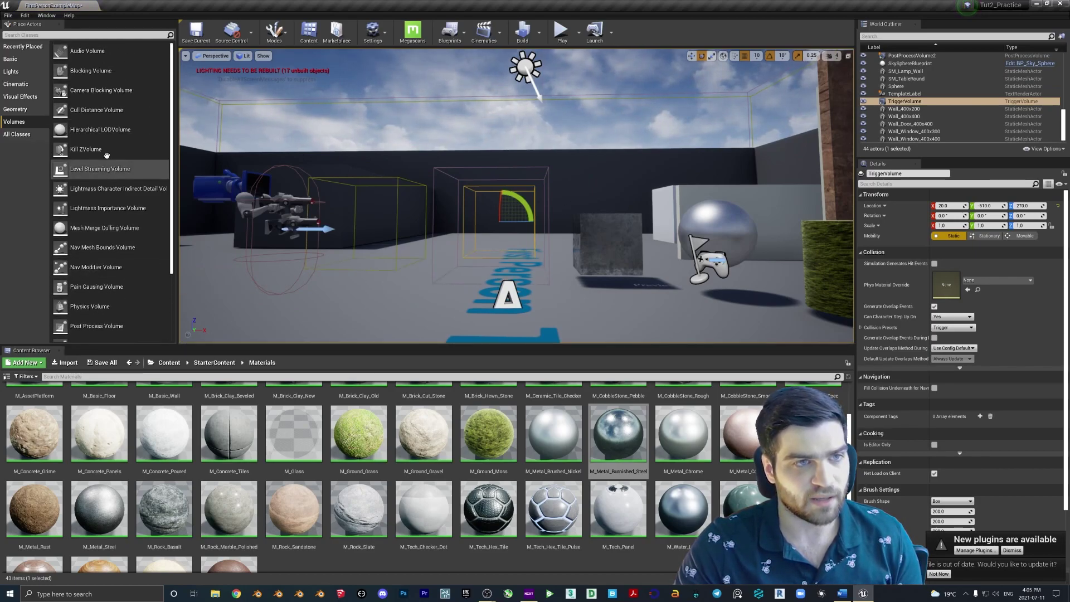
{"action": "left_click_drag", "start_coordinate": [93, 72], "coordinate": [429, 317]}
{"action": "left_click", "coordinate": [432, 316]}
Step: Play the level, walk the character forward and sideways to test the Blocking Volume, and stop playing
{"action": "left_click", "coordinate": [561, 33]}
{"action": "left_click", "coordinate": [590, 204]}
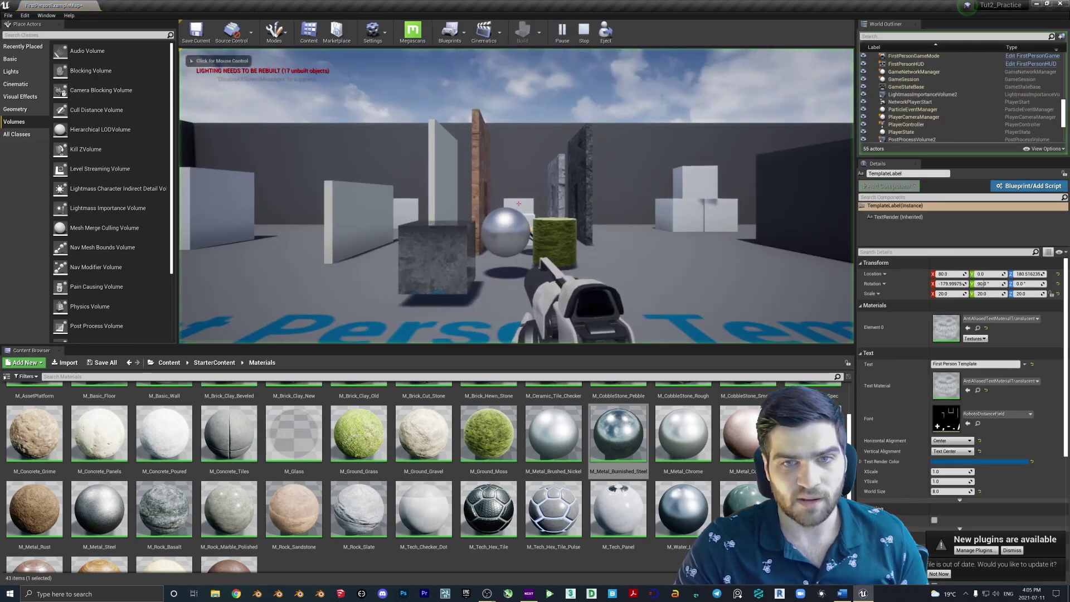
{"action": "key", "text": "w"}
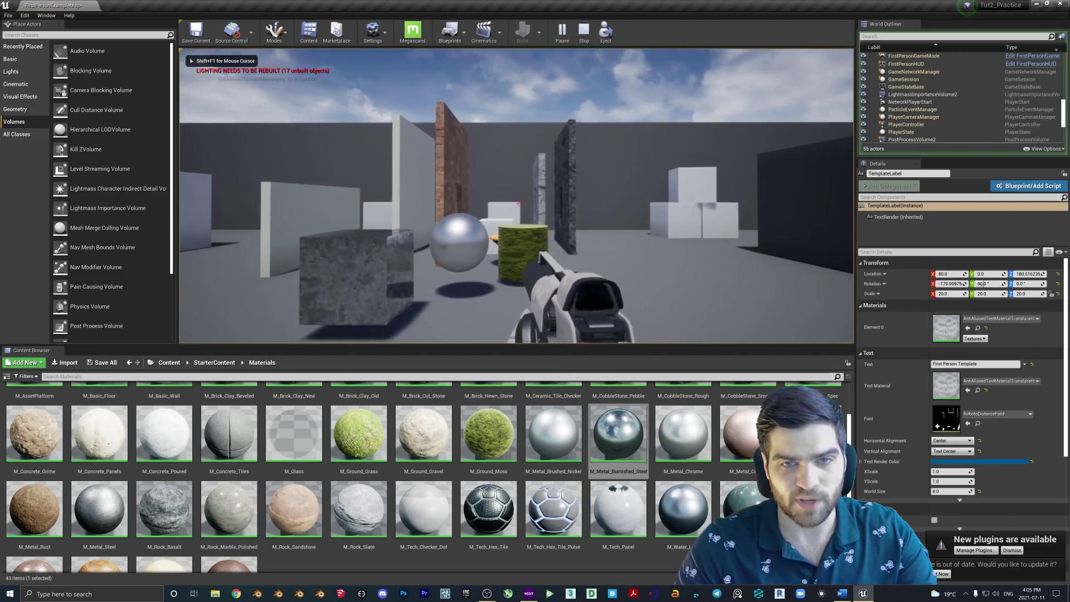
{"action": "key", "text": "a"}
{"action": "key", "text": "d"}
{"action": "key", "text": "a"}
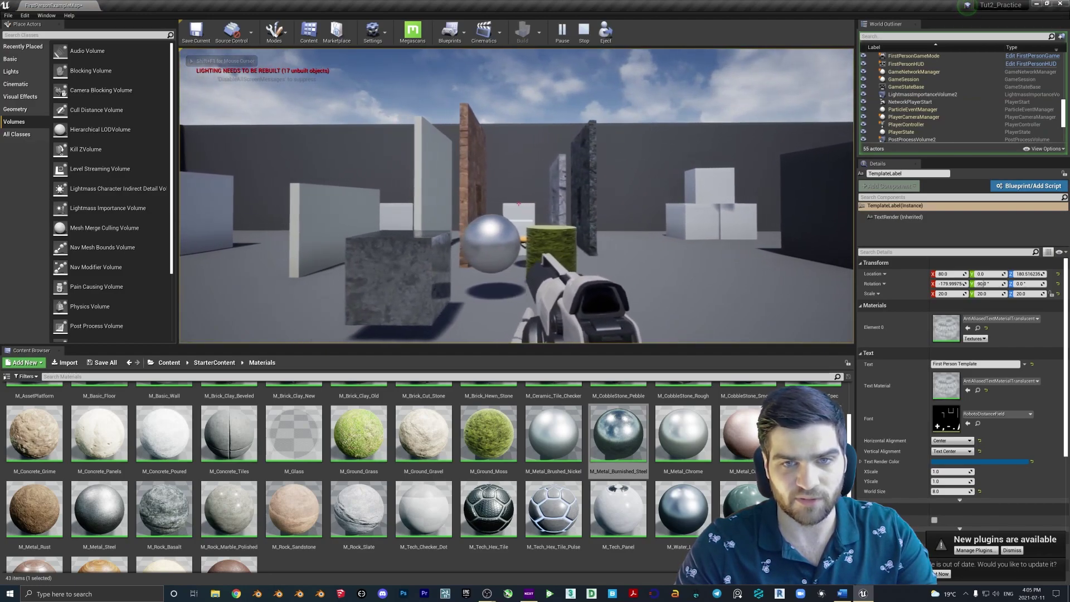
{"action": "key", "text": "d"}
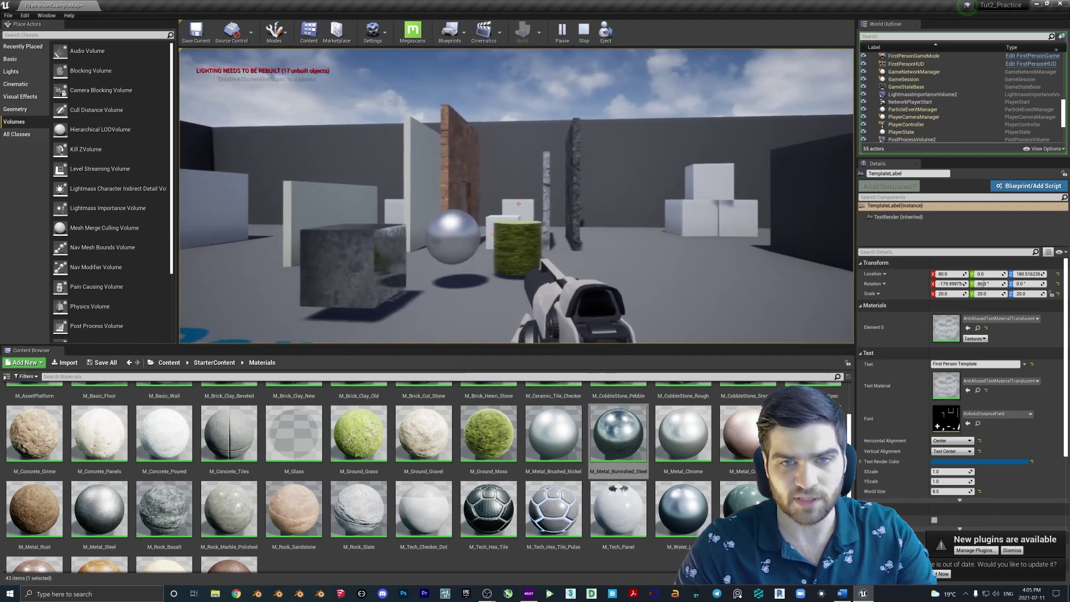
{"action": "key", "text": "Escape"}
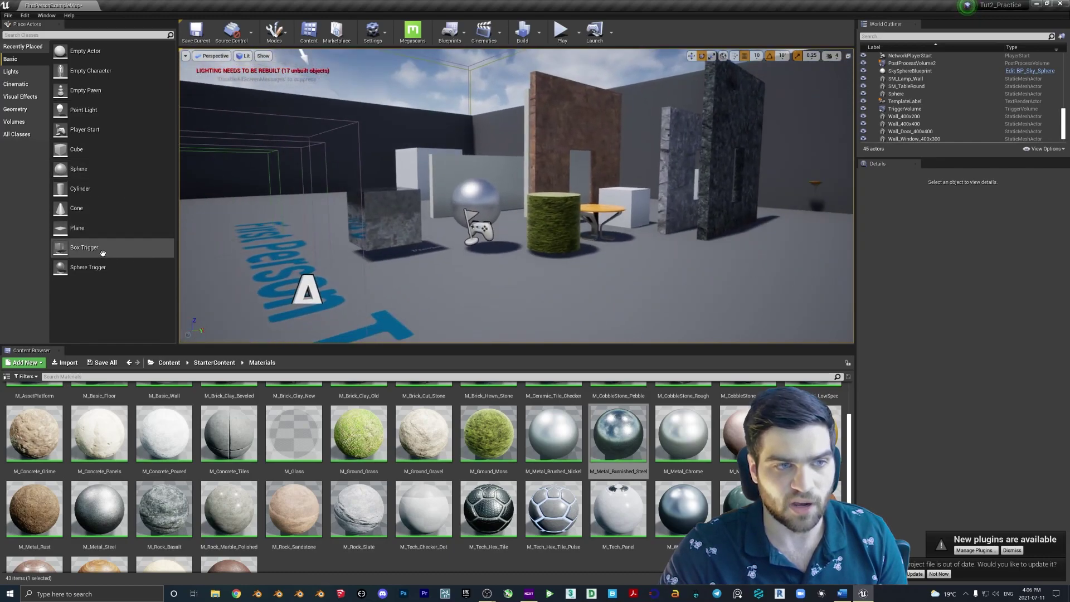
Step: Place a Box Trigger on the floor in front of the moss cylinder and a Sphere Trigger in front of the steel cube
{"action": "left_click_drag", "start_coordinate": [84, 247], "coordinate": [505, 281]}
{"action": "left_click_drag", "start_coordinate": [83, 267], "coordinate": [410, 273]}
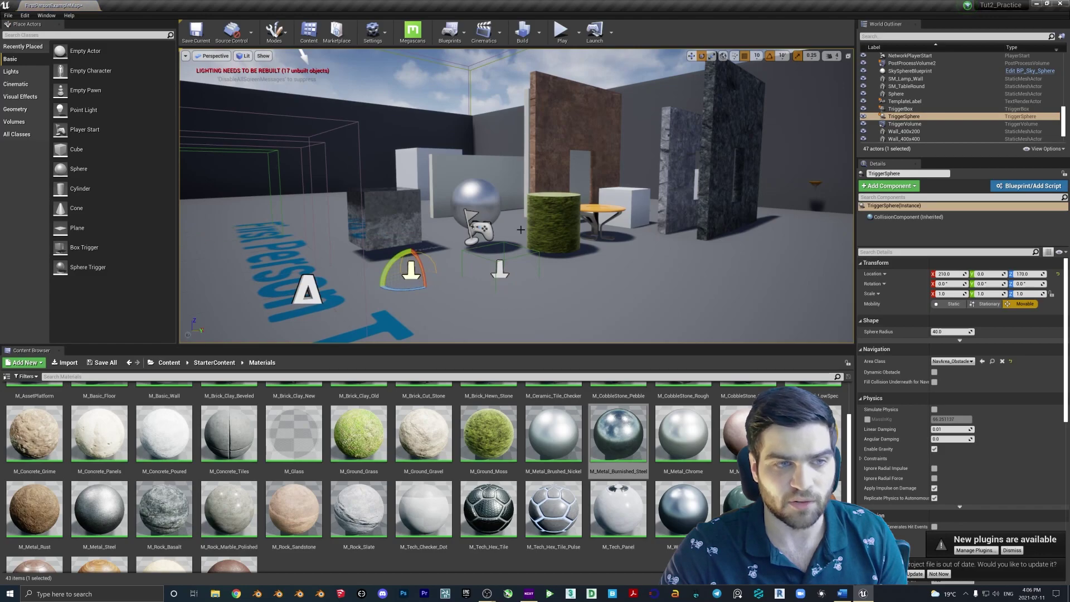
{"action": "right_click_drag", "start_coordinate": [559, 208], "coordinate": [495, 178]}
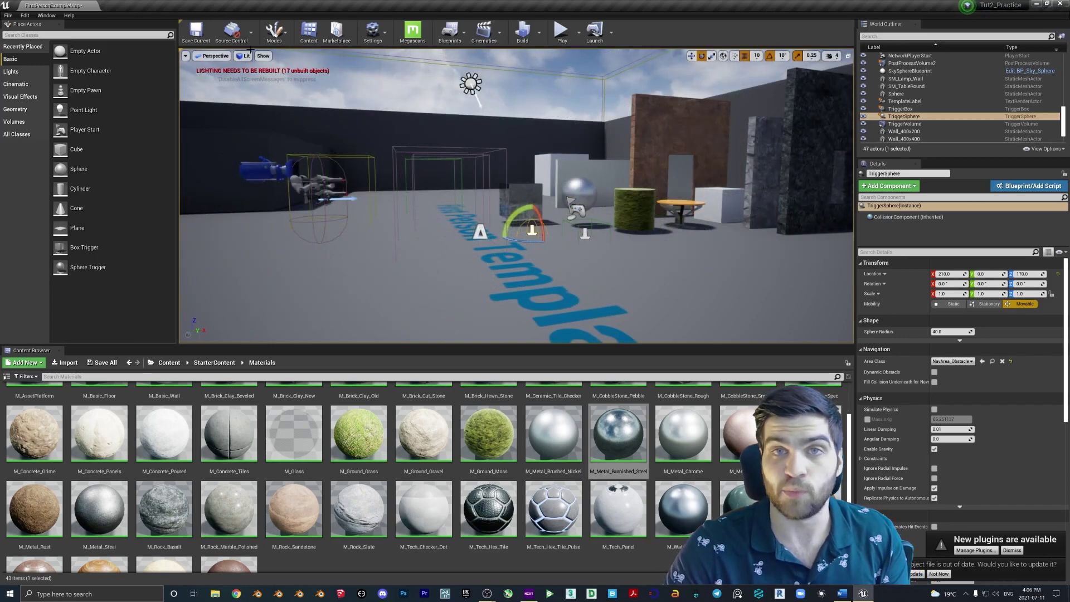
Step: Switch the viewport to the Unlit view mode and look over the level without lighting
{"action": "mouse_move", "coordinate": [390, 106]}
{"action": "right_mouse_down"}
{"action": "mouse_move", "coordinate": [414, 99]}
{"action": "mouse_move", "coordinate": [402, 95]}
{"action": "right_mouse_up"}
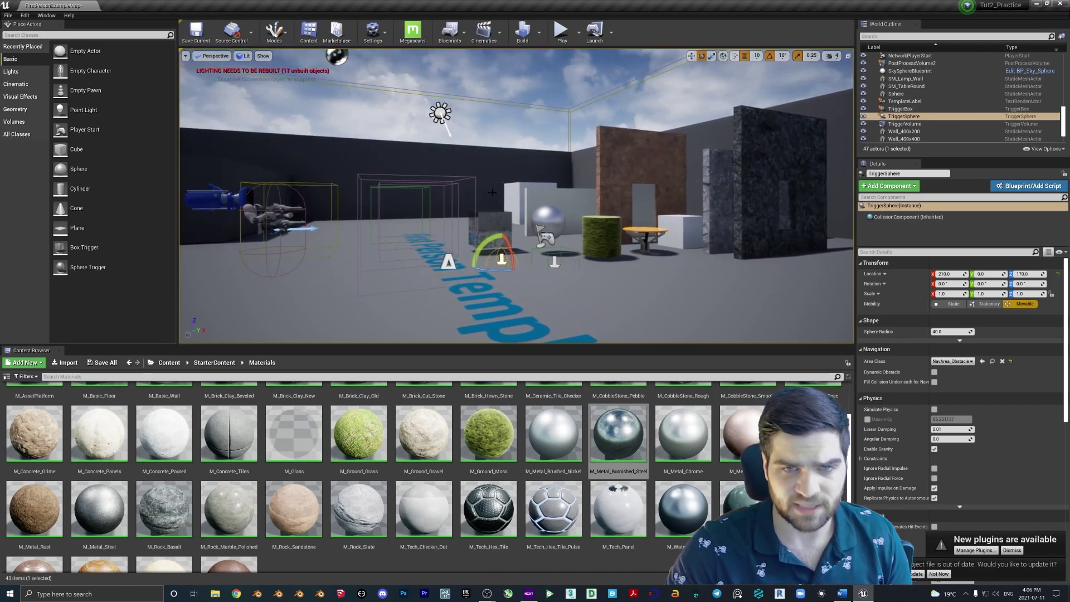
{"action": "left_click", "coordinate": [244, 56]}
{"action": "left_click", "coordinate": [256, 83]}
{"action": "right_click_drag", "start_coordinate": [624, 218], "coordinate": [679, 209]}
{"action": "key", "text": "w"}
{"action": "key", "text": "s"}
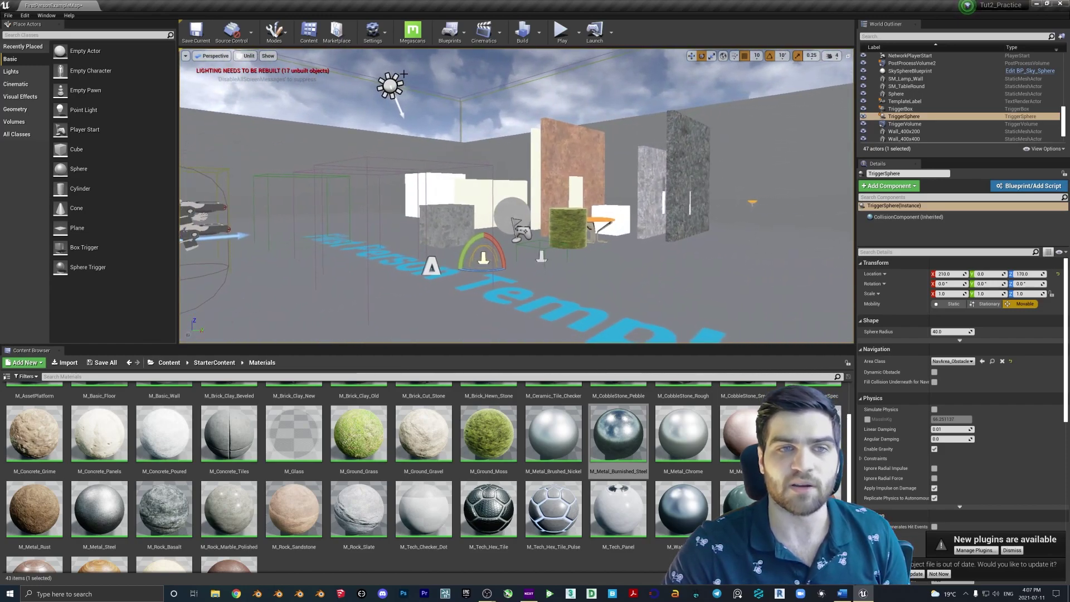
Step: Switch the viewport to Brush Wireframe and examine the mesh density of the sphere, cylinder and table
{"action": "left_click", "coordinate": [246, 55]}
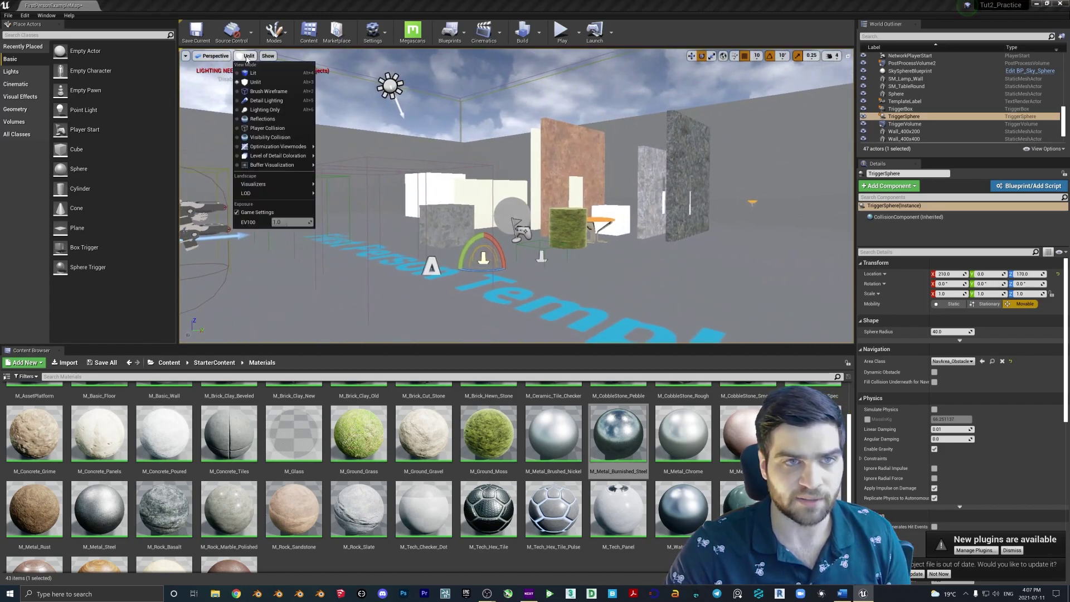
{"action": "left_click", "coordinate": [273, 93]}
{"action": "mouse_move", "coordinate": [390, 145]}
{"action": "right_mouse_down"}
{"action": "mouse_move", "coordinate": [457, 145]}
{"action": "mouse_move", "coordinate": [411, 146]}
{"action": "mouse_move", "coordinate": [415, 184]}
{"action": "right_mouse_up"}
{"action": "key", "text": "w"}
{"action": "key", "text": "s"}
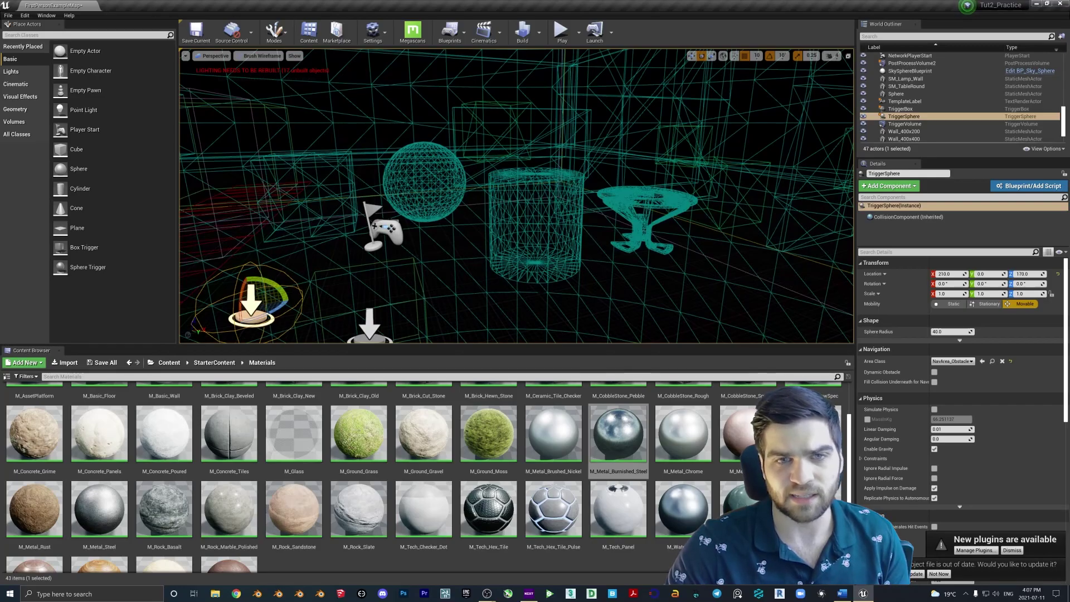
{"action": "right_click_drag", "start_coordinate": [561, 234], "coordinate": [508, 235]}
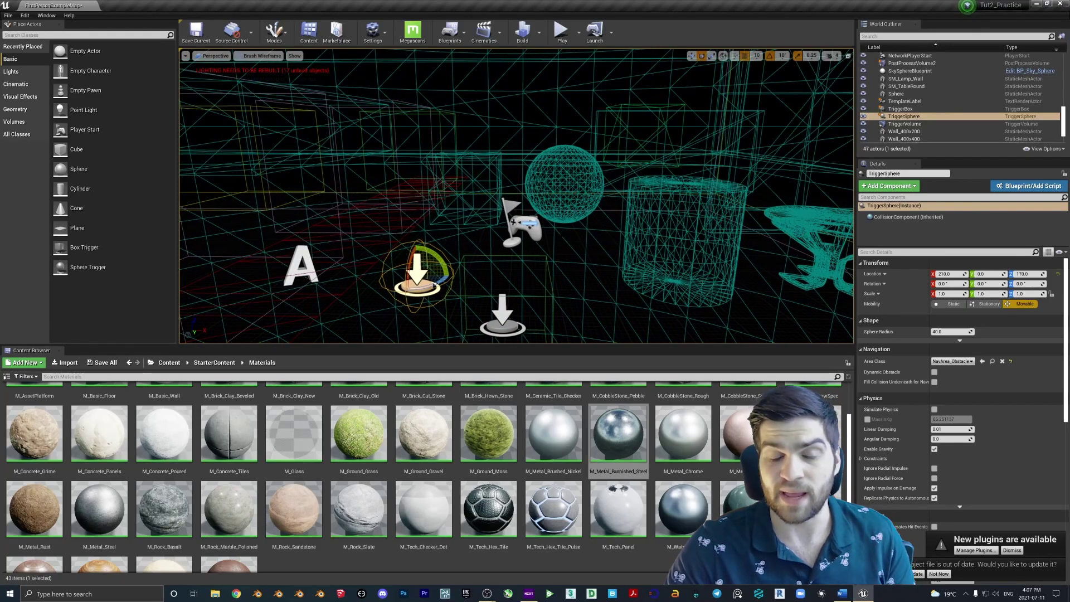
{"action": "mouse_move", "coordinate": [578, 246]}
{"action": "right_mouse_down"}
{"action": "mouse_move", "coordinate": [719, 270]}
{"action": "mouse_move", "coordinate": [568, 261]}
{"action": "mouse_move", "coordinate": [585, 262]}
{"action": "right_mouse_up"}
{"action": "key", "text": "w"}
{"action": "key", "text": "s"}
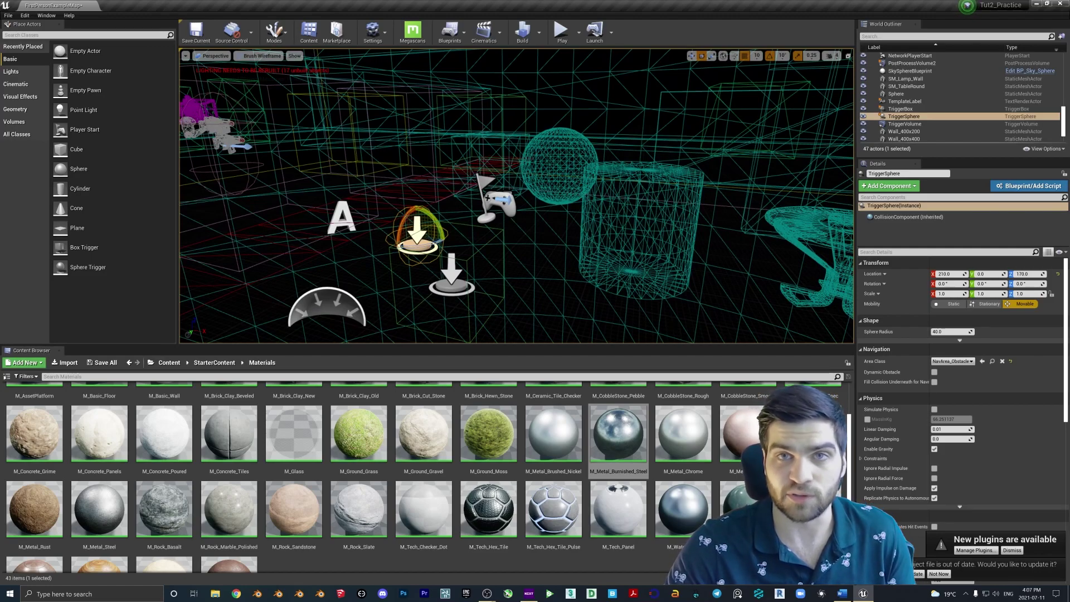
Step: Switch the viewport to Lighting Only and examine the shading and shadows on the basic shapes and table
{"action": "left_click", "coordinate": [259, 56]}
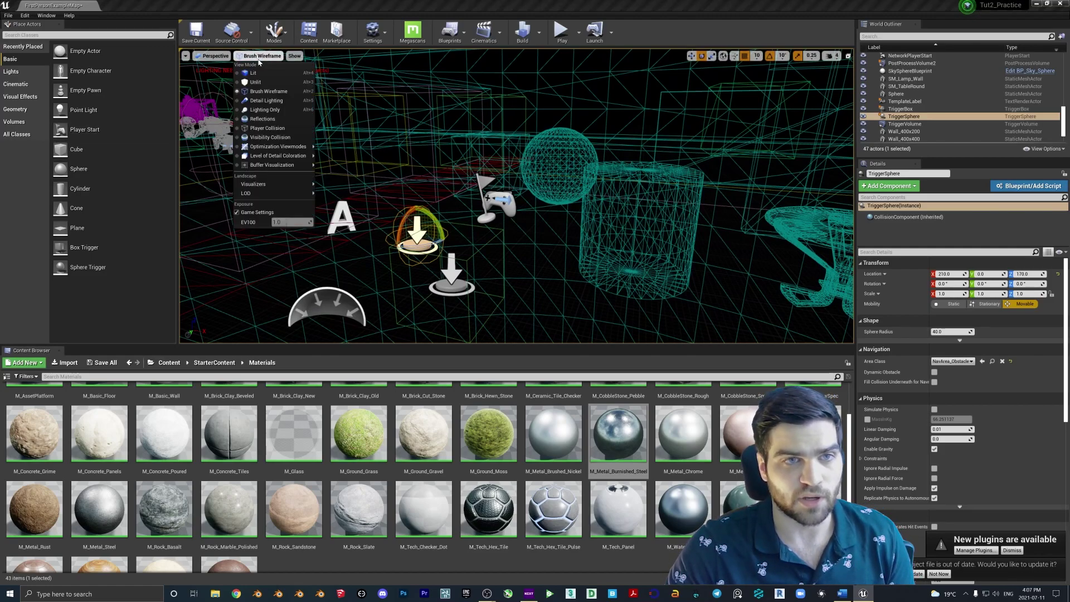
{"action": "left_click", "coordinate": [273, 110]}
{"action": "right_click_drag", "start_coordinate": [565, 204], "coordinate": [557, 190]}
{"action": "key", "text": "s"}
{"action": "key", "text": "w"}
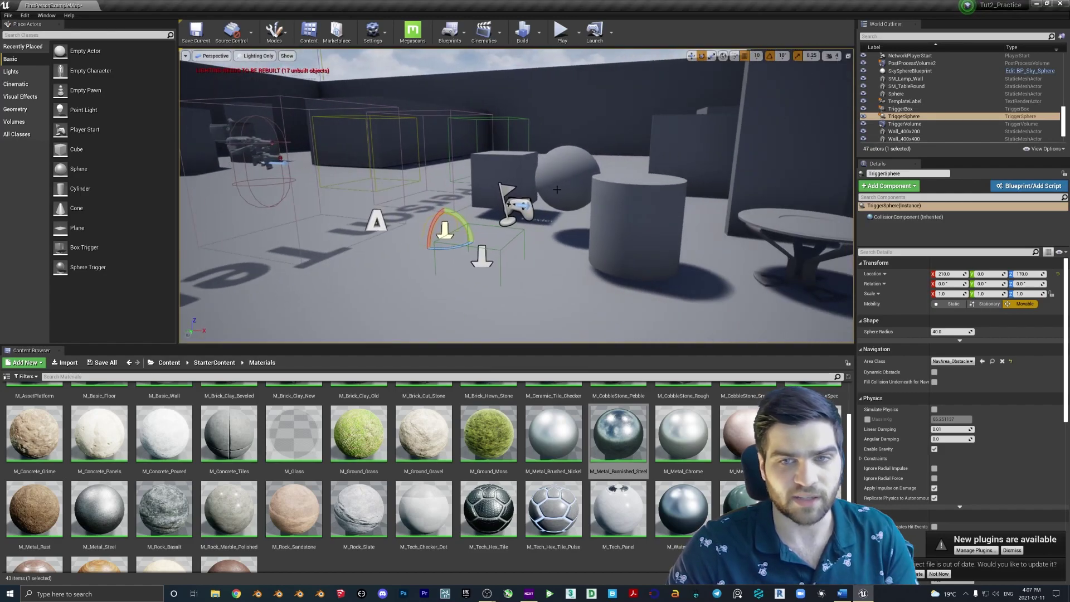
{"action": "left_click", "coordinate": [264, 56]}
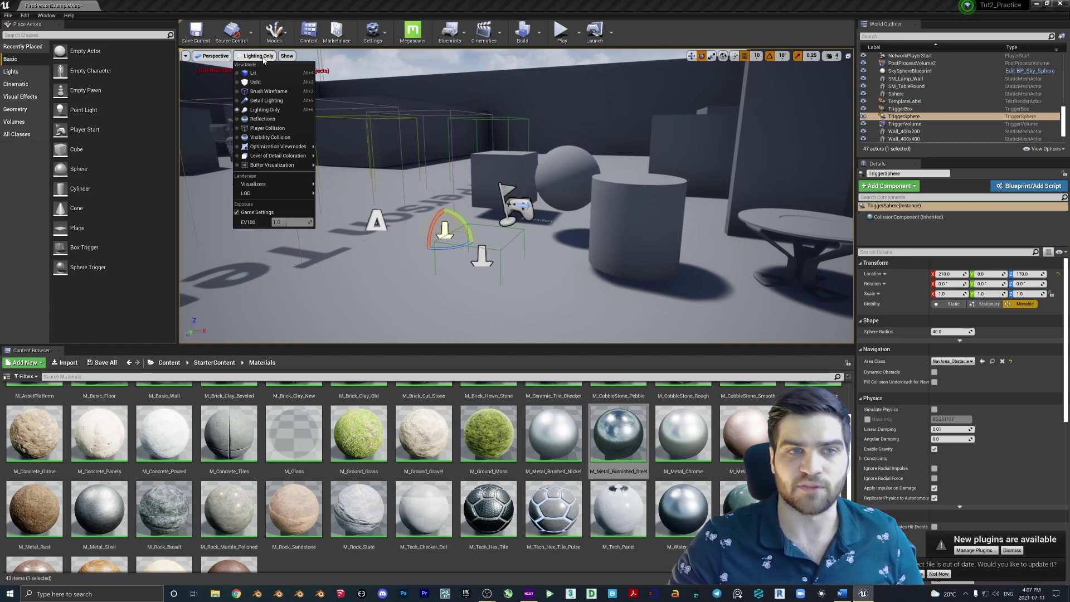
Step: Switch the viewport to the Player Collision view mode and examine the collision shapes of the sphere, cylinder, table and walls
{"action": "left_click", "coordinate": [267, 129]}
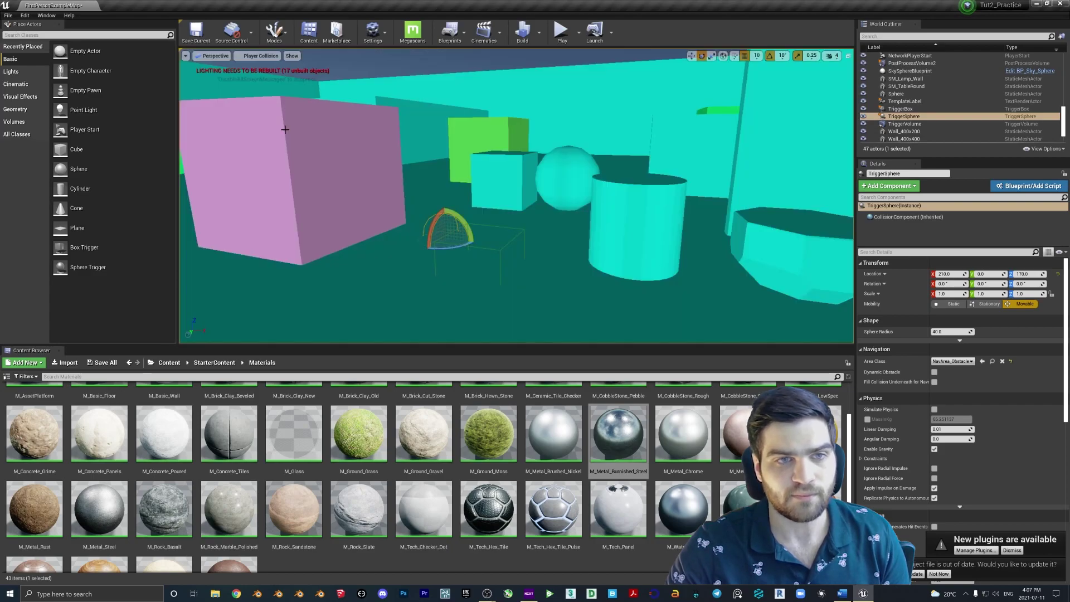
{"action": "right_click_drag", "start_coordinate": [559, 191], "coordinate": [526, 179]}
{"action": "right_click_drag", "start_coordinate": [562, 216], "coordinate": [523, 216]}
{"action": "key", "text": "s"}
{"action": "key", "text": "w"}
{"action": "key", "text": "s"}
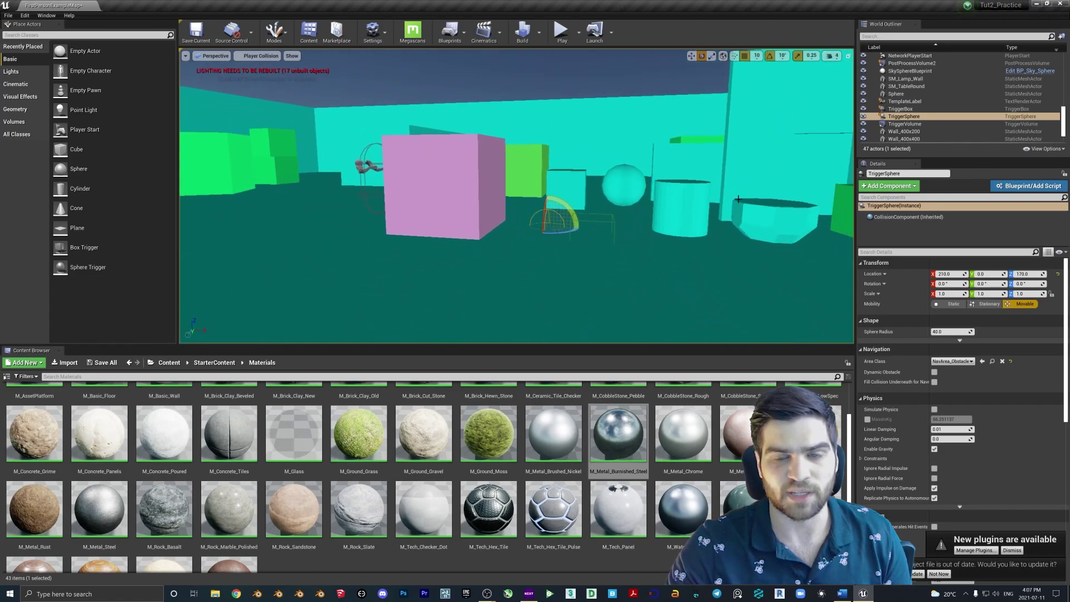
Step: Play-test the level, walk the character up against the metal sphere and moss cylinder to test their collision, and end the session
{"action": "left_click", "coordinate": [562, 31]}
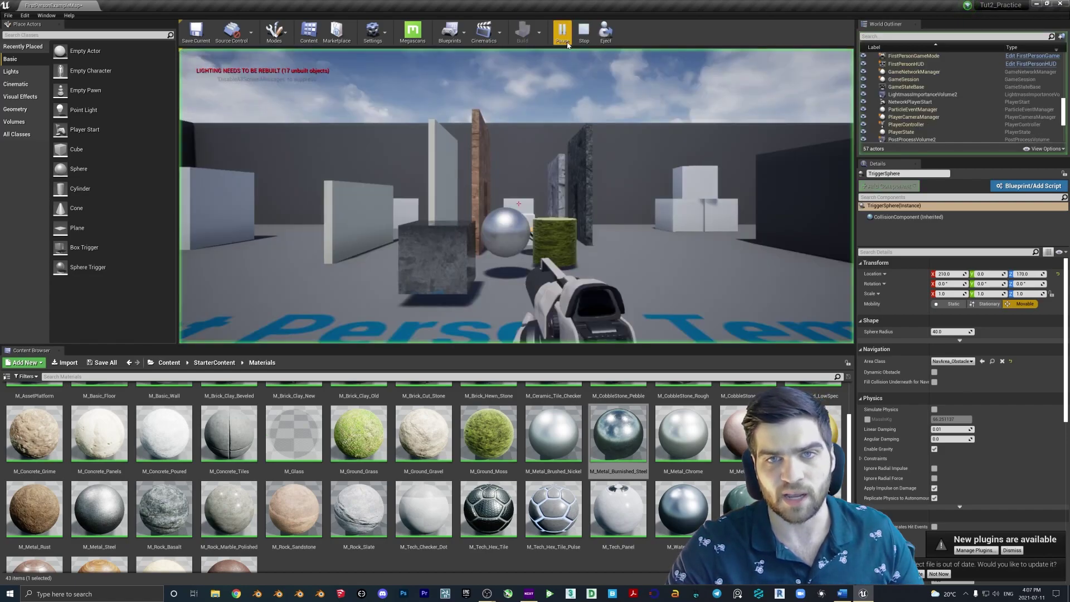
{"action": "left_click", "coordinate": [570, 241]}
{"action": "key", "text": "w"}
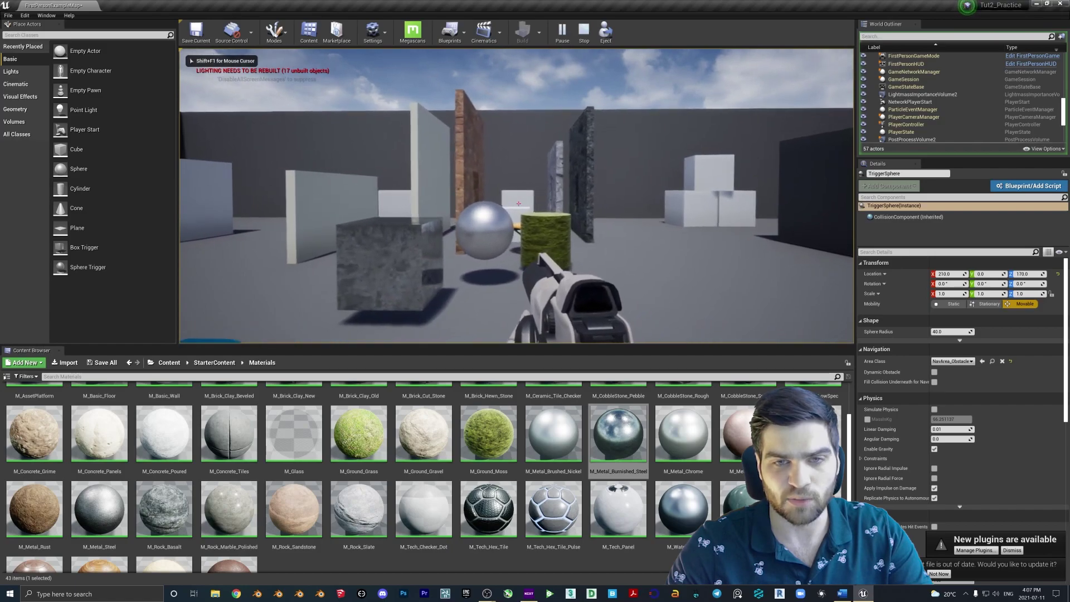
{"action": "key", "text": "d"}
{"action": "key", "text": "w"}
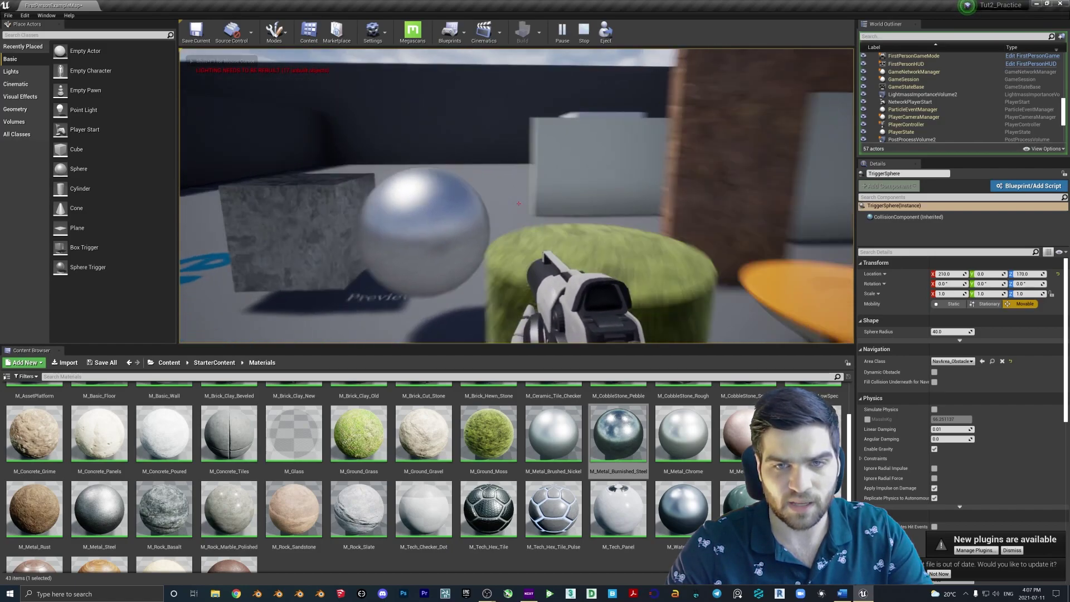
{"action": "key", "text": "a"}
{"action": "key", "text": "d"}
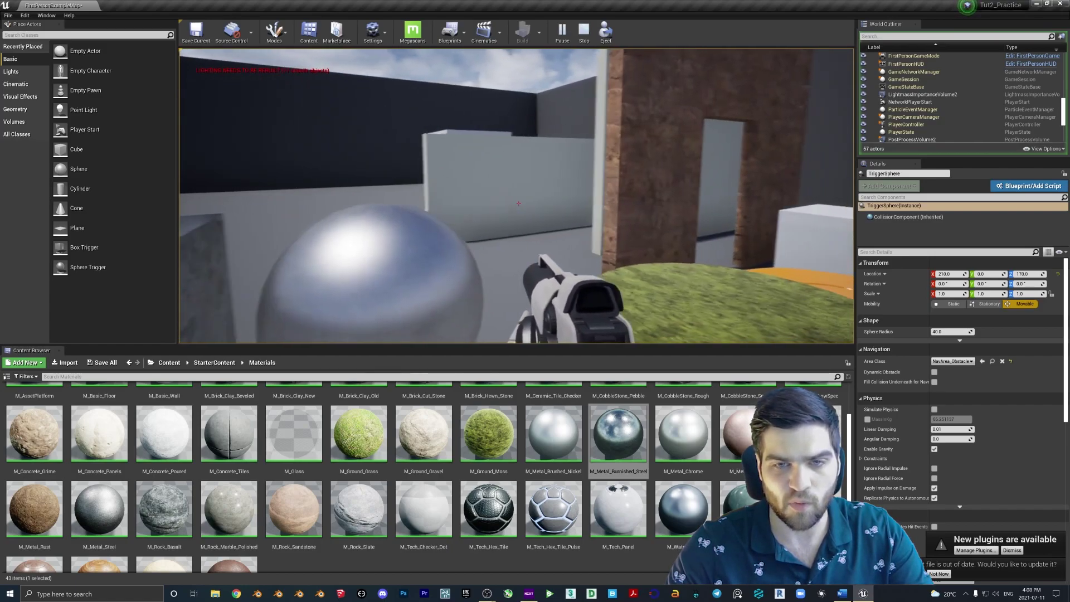
{"action": "key", "text": "s"}
{"action": "key", "text": "Escape"}
Step: Look over the collision view of the whole room around the large pink volume and check the available view modes
{"action": "scroll", "coordinate": [595, 180], "scroll_direction": "down", "scroll_amount": 8}
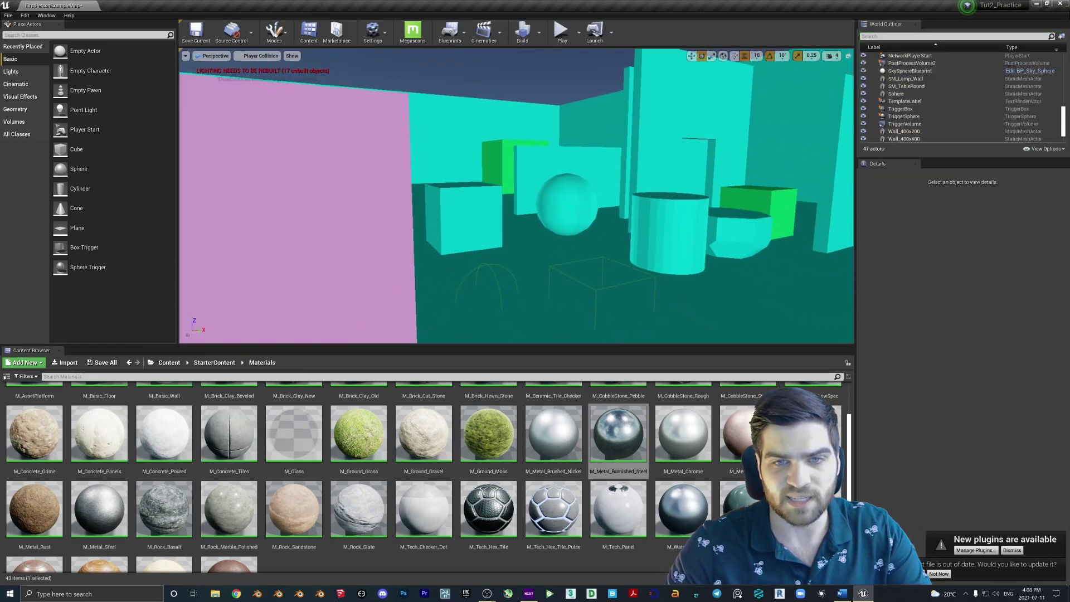
{"action": "left_click_drag", "start_coordinate": [598, 175], "coordinate": [563, 187]}
{"action": "right_click_drag", "start_coordinate": [296, 122], "coordinate": [446, 122]}
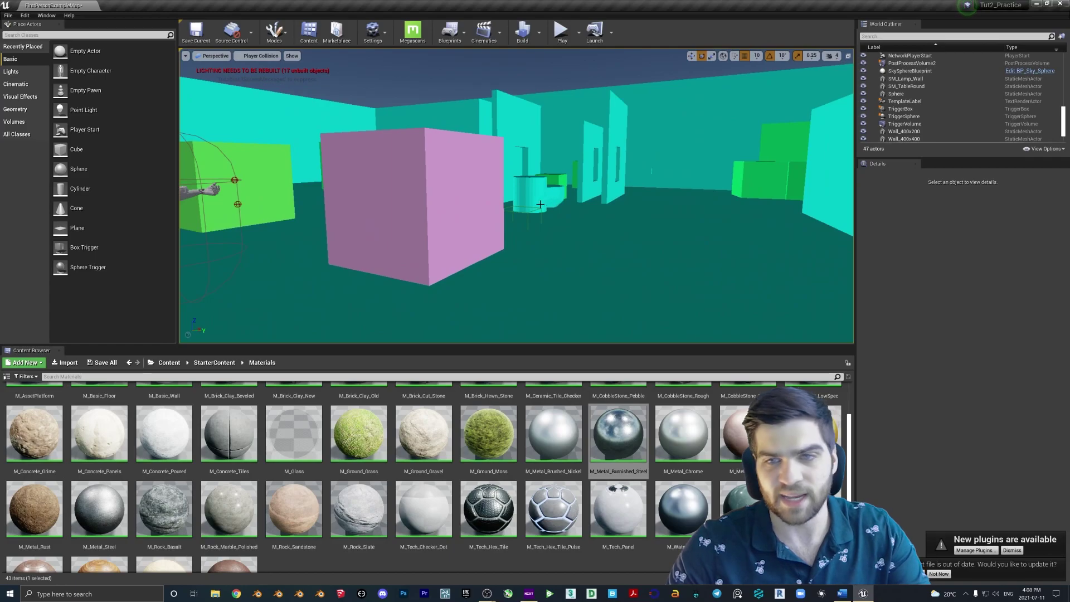
{"action": "left_click", "coordinate": [252, 56]}
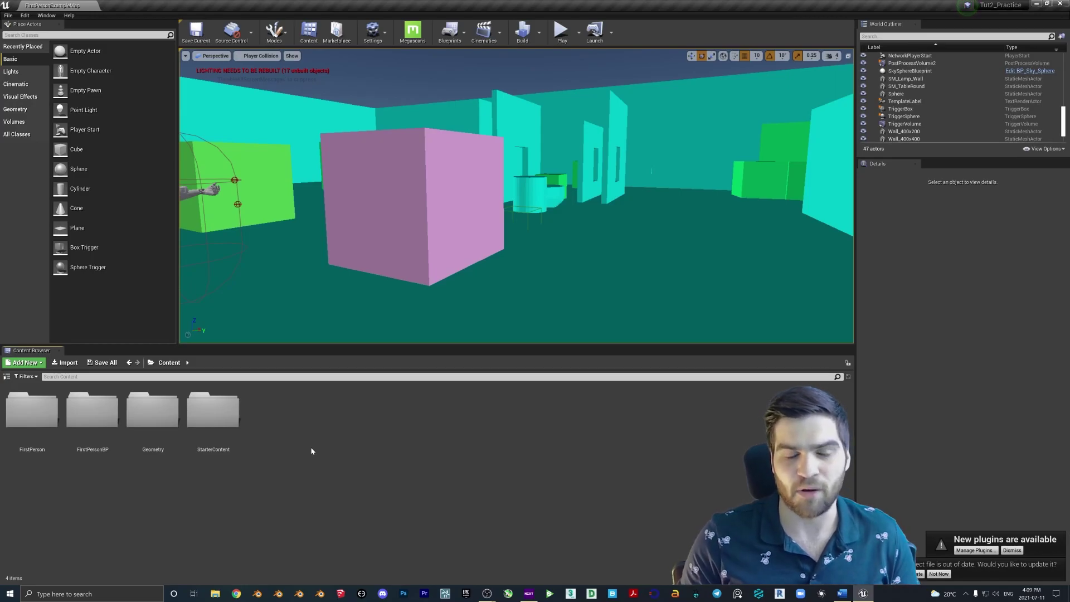
Step: Open the Level Blueprint for the current level, view its empty Event Graph, and close it again
{"action": "left_click", "coordinate": [456, 39]}
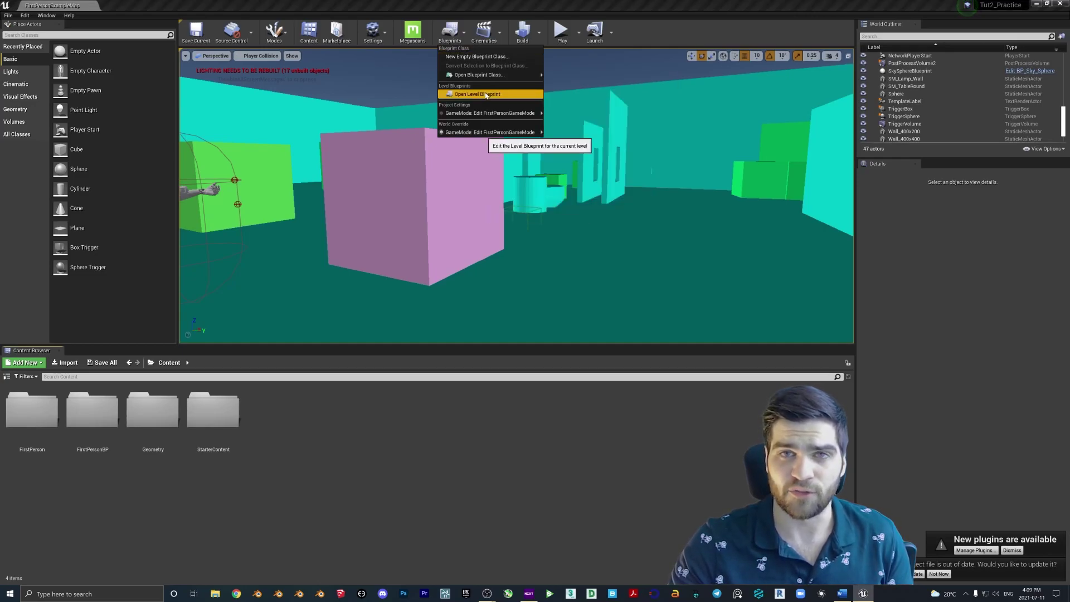
{"action": "left_click", "coordinate": [454, 38]}
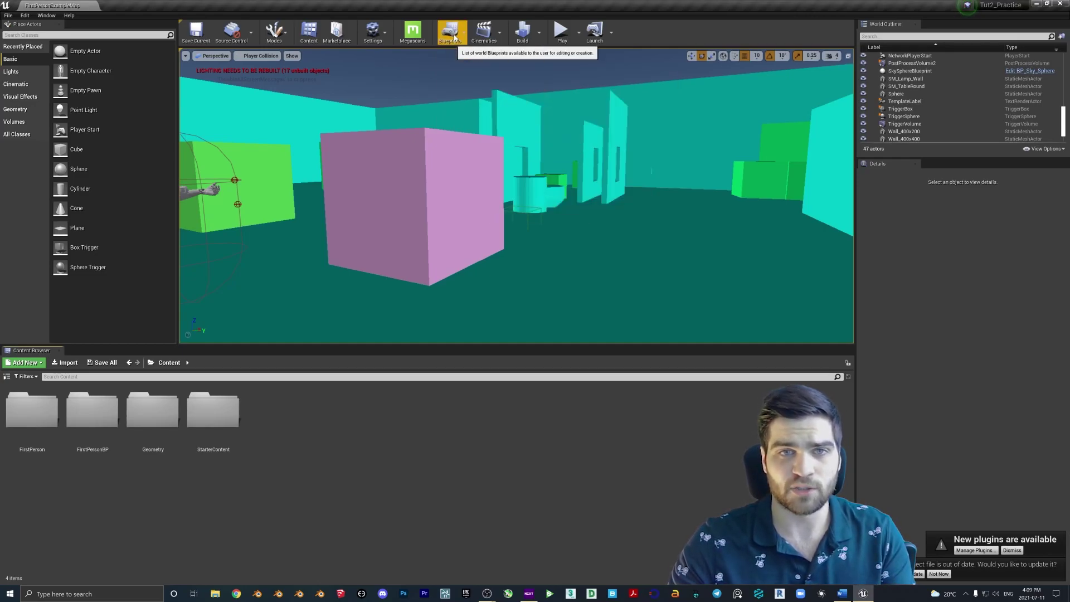
{"action": "left_click", "coordinate": [454, 37]}
{"action": "left_click", "coordinate": [477, 97]}
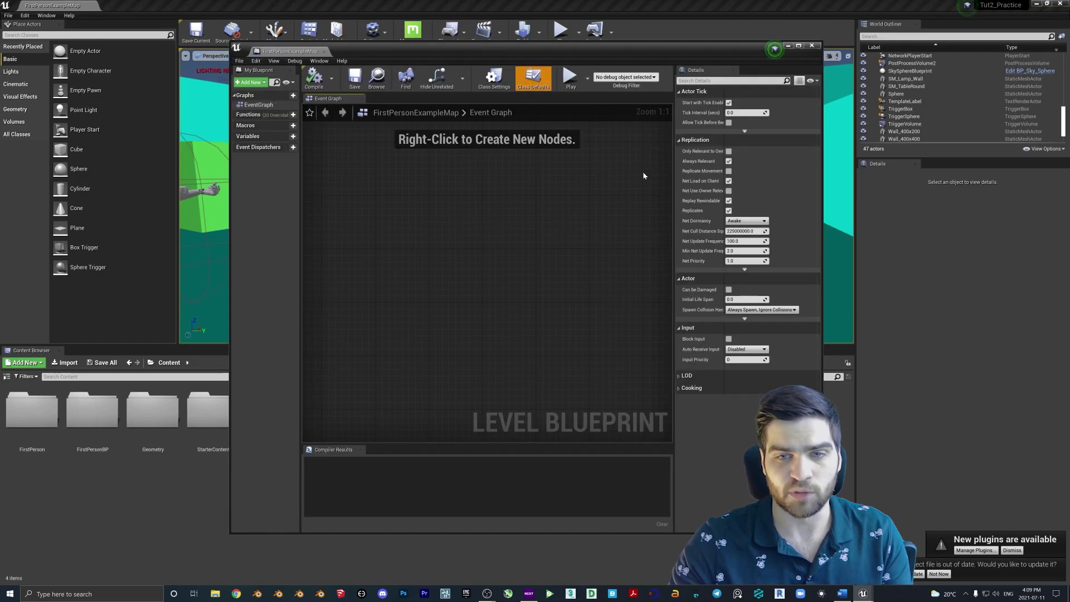
{"action": "left_click", "coordinate": [811, 46]}
Step: Create a Widget Blueprint from the User Interface assets in the main Content folder
{"action": "right_click", "coordinate": [297, 416]}
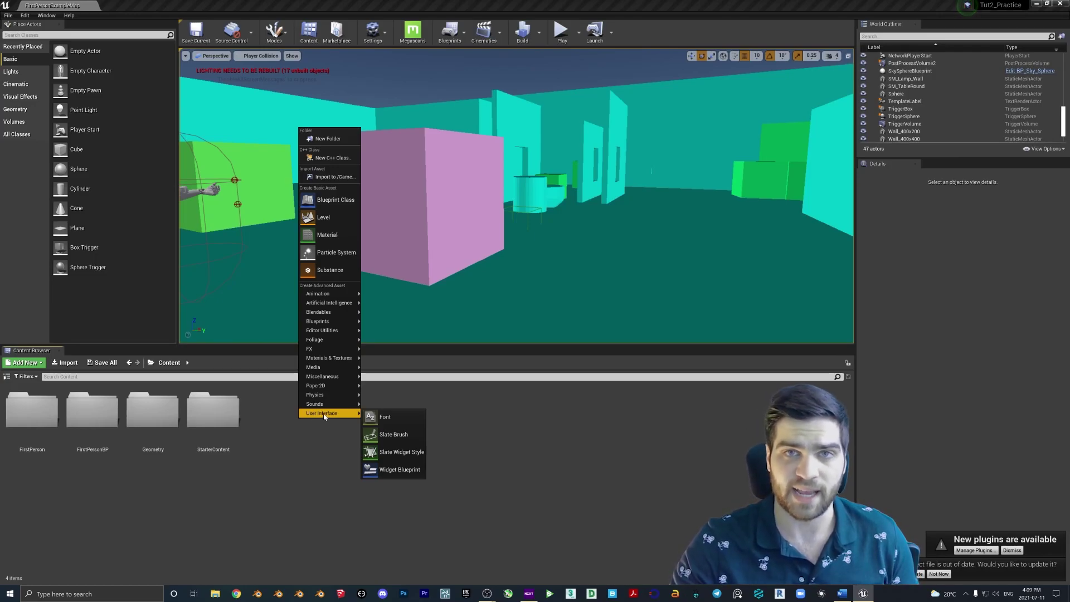
{"action": "left_click", "coordinate": [398, 474]}
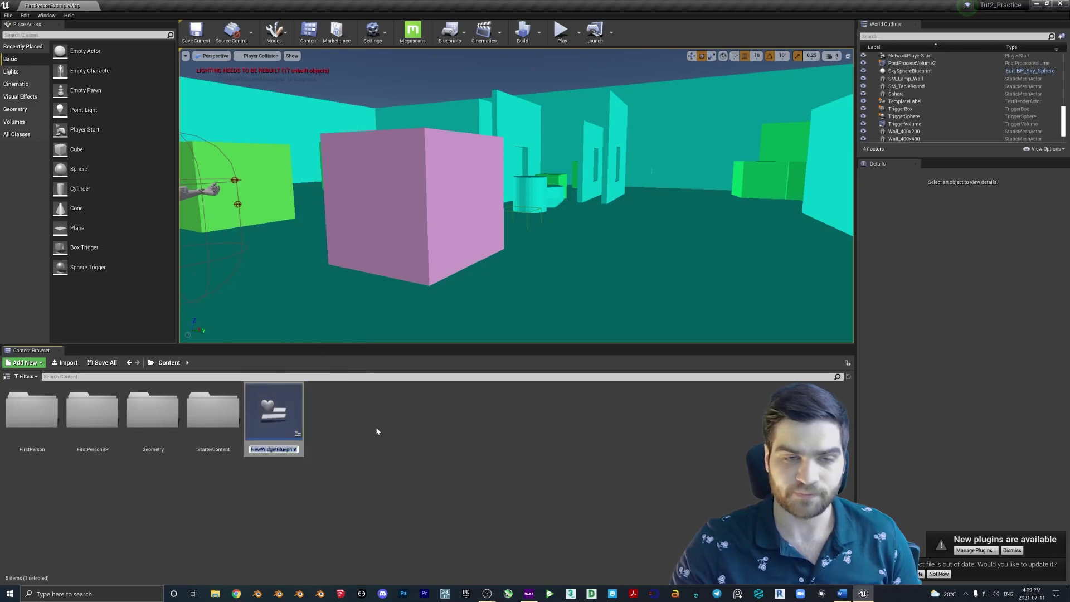